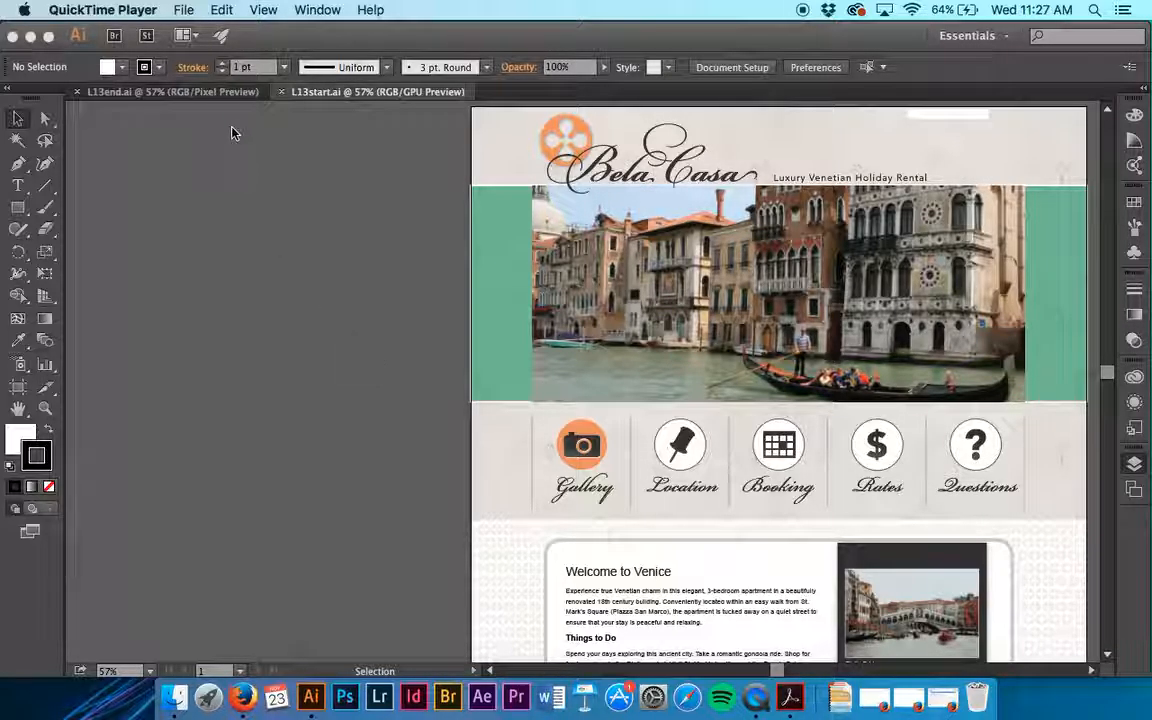
- Examine the finished web page design in L13end.ai, and return to the L13start.ai document
click(172, 93)
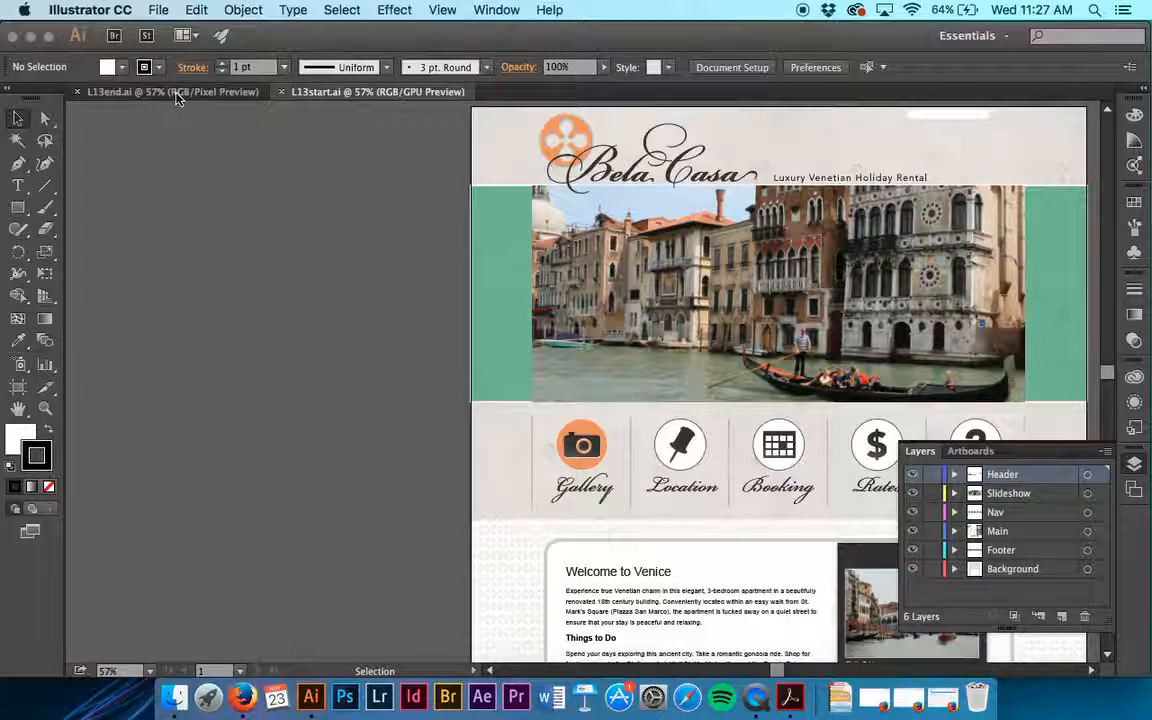
click(176, 93)
scroll(401, 196, right, 6)
scroll(401, 196, down, 1)
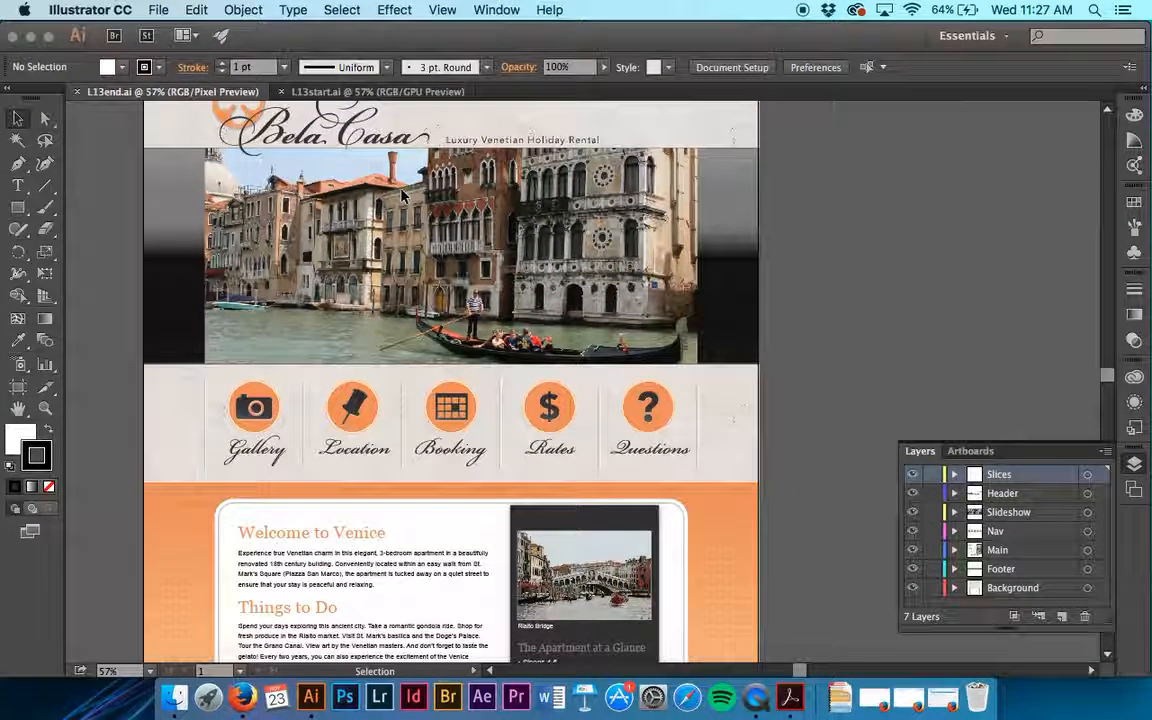
scroll(401, 196, down, 6)
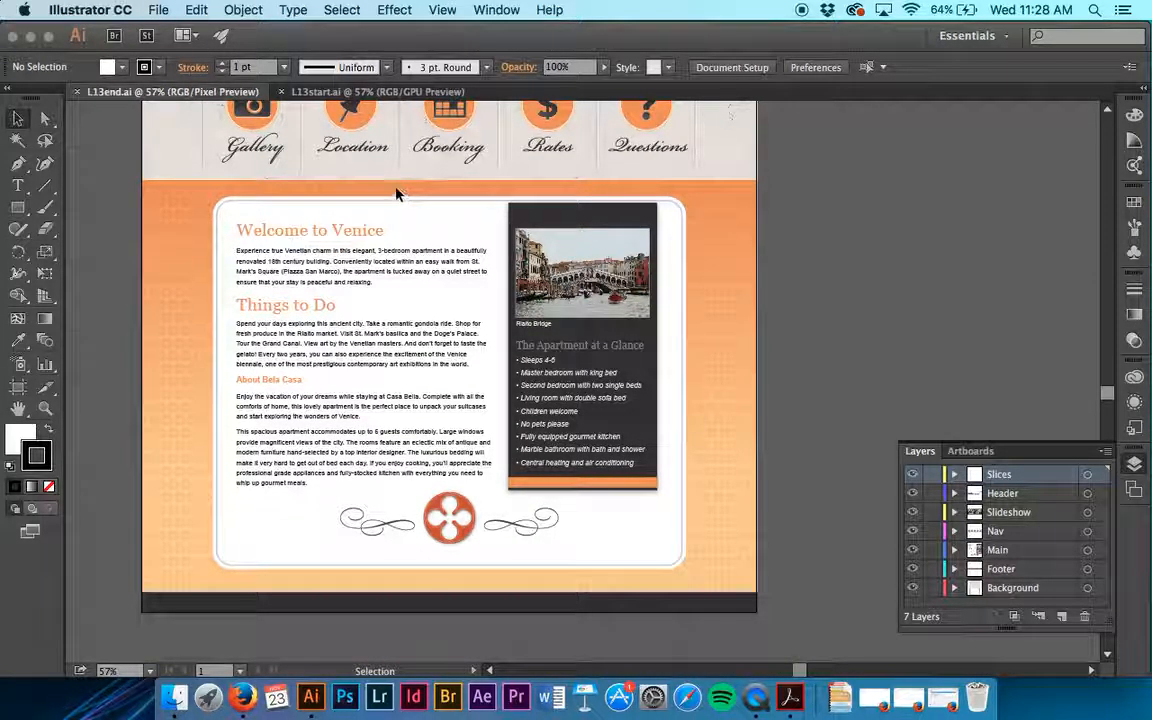
click(322, 92)
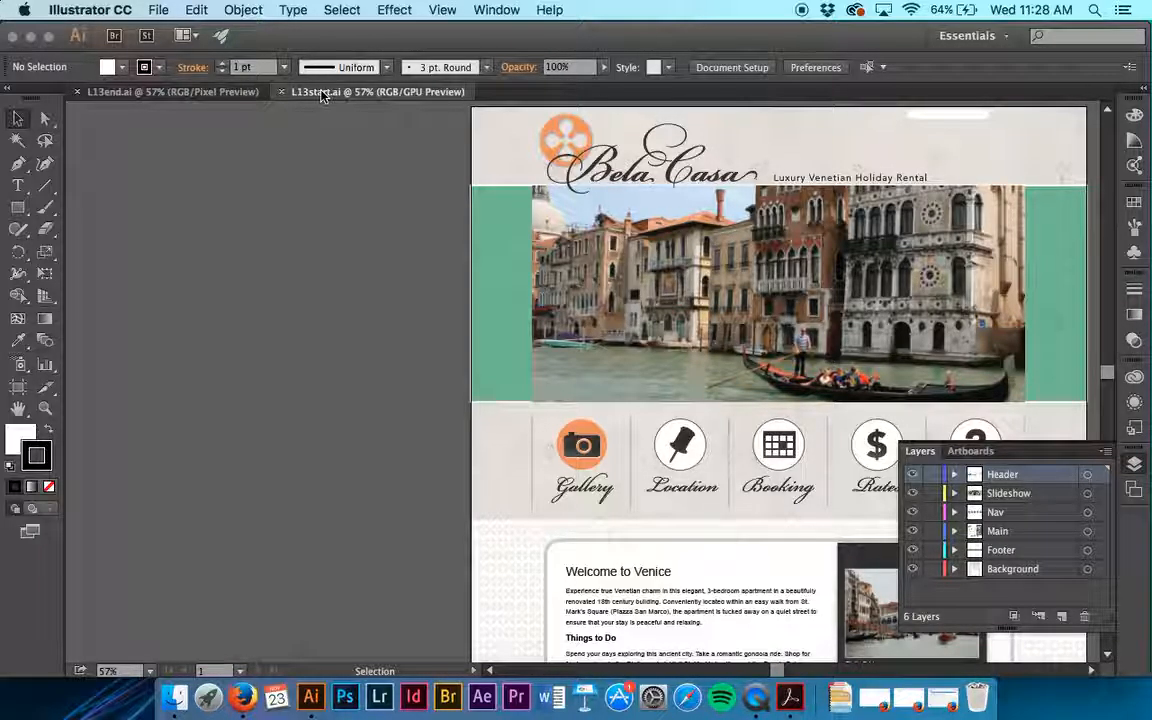
scroll(350, 210, right, 5)
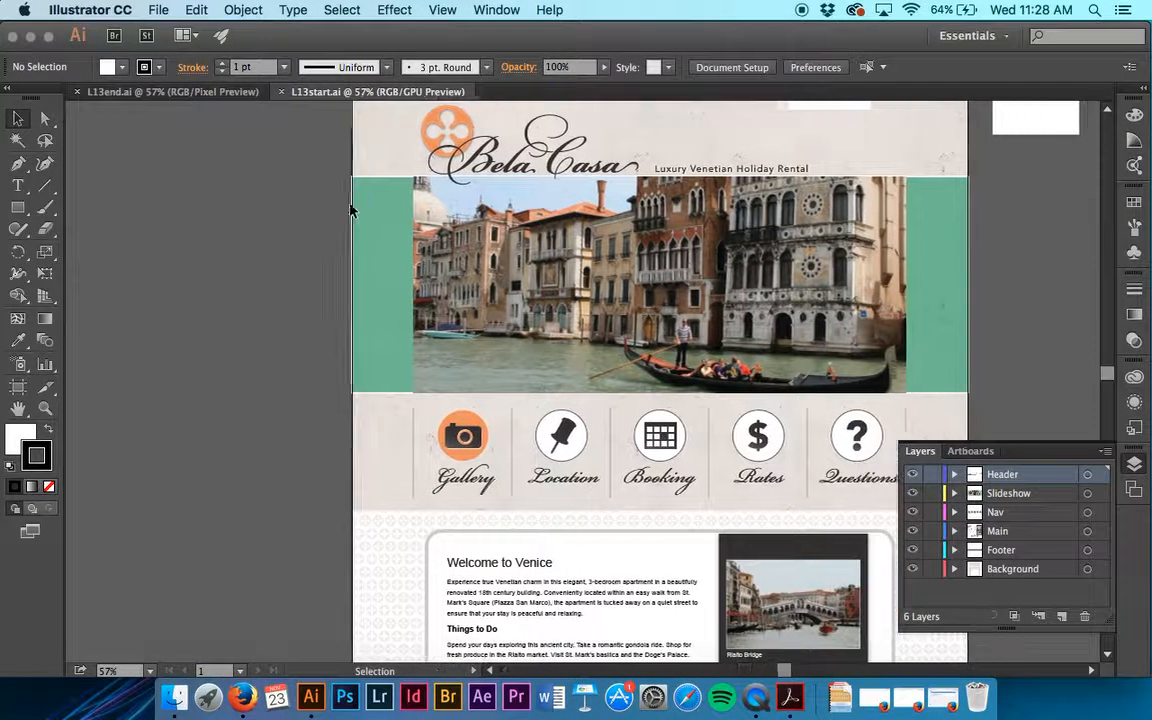
scroll(350, 210, right, 6)
scroll(350, 210, down, 2)
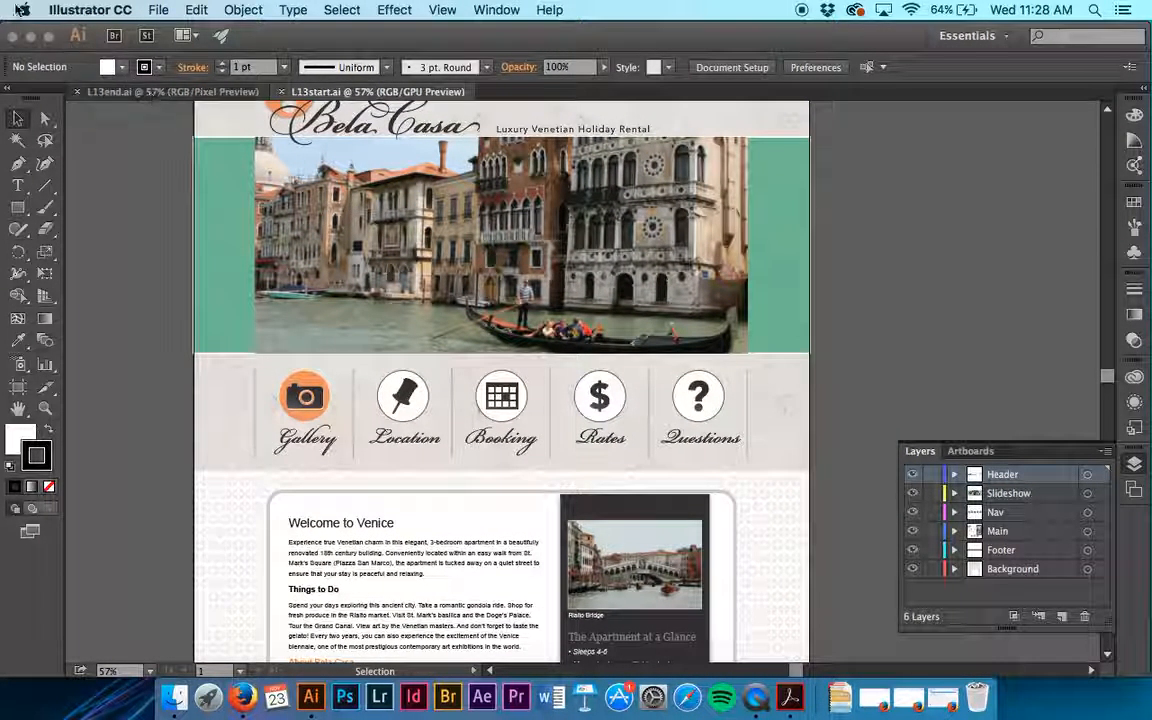
- Save L13start.ai as a new Illustrator CC file in Lesson13, named with the designer's name followed by "-WedDesign-Demo"
click(158, 9)
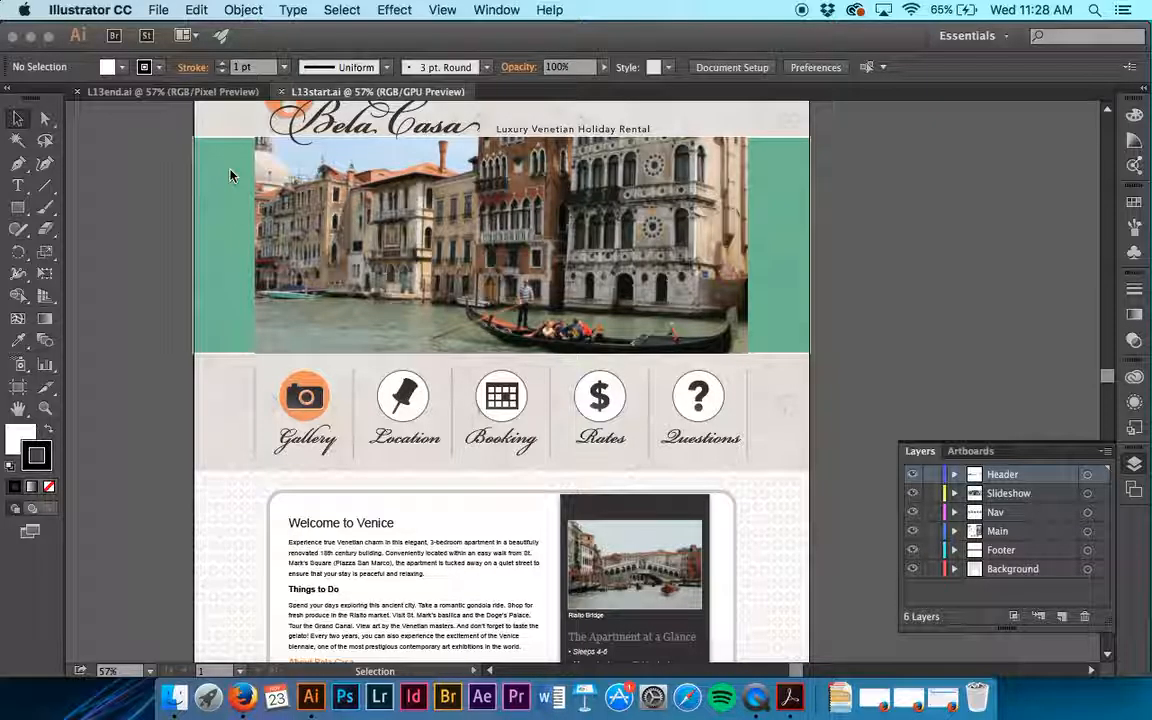
key(super+shift+s)
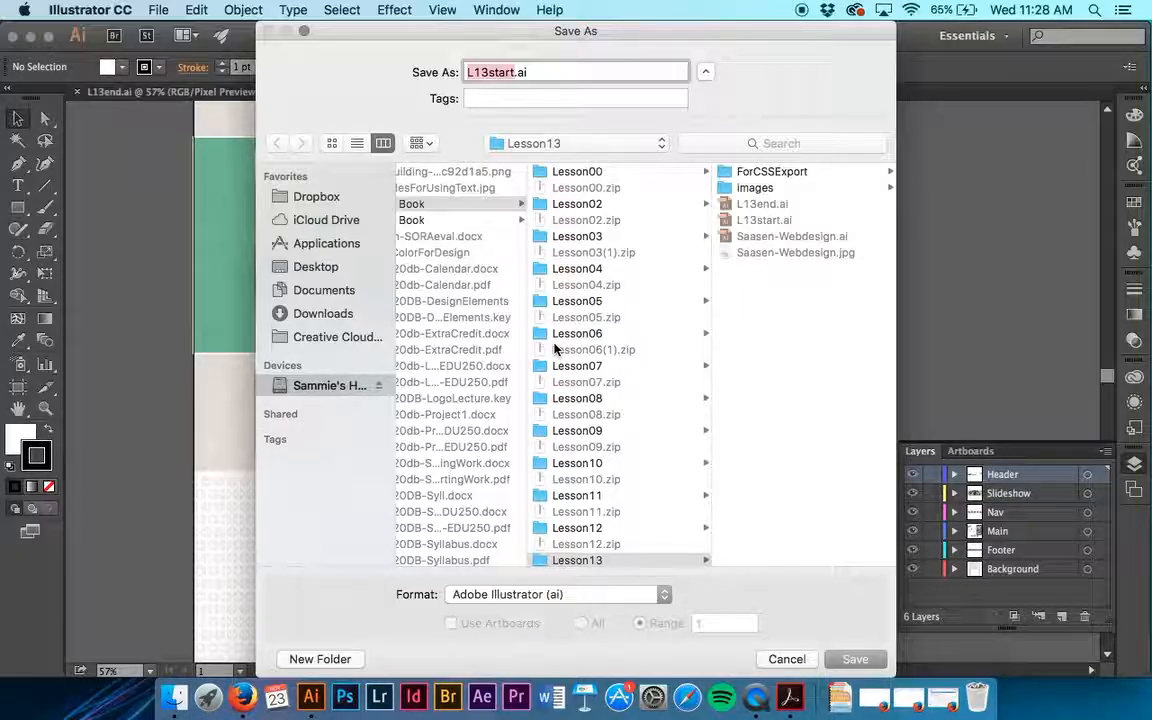
text(WebDe)
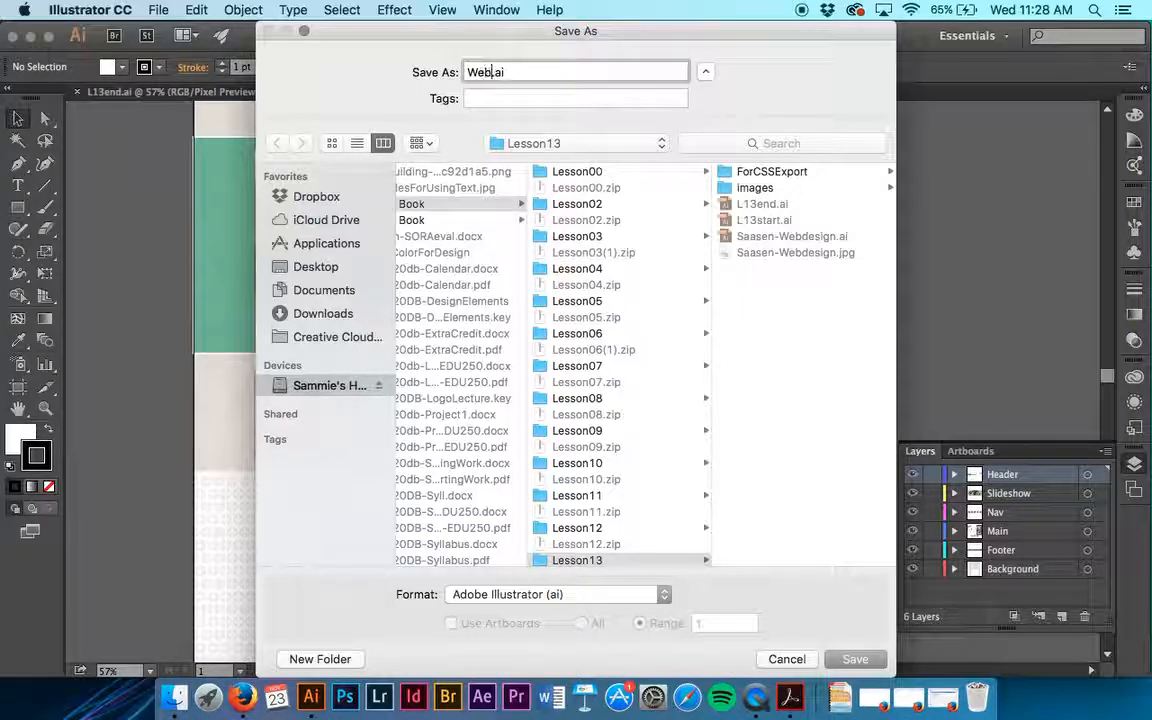
key(BackSpace)
key(BackSpace)
key(BackSpace)
key(BackSpace)
key(BackSpace)
text(Sa)
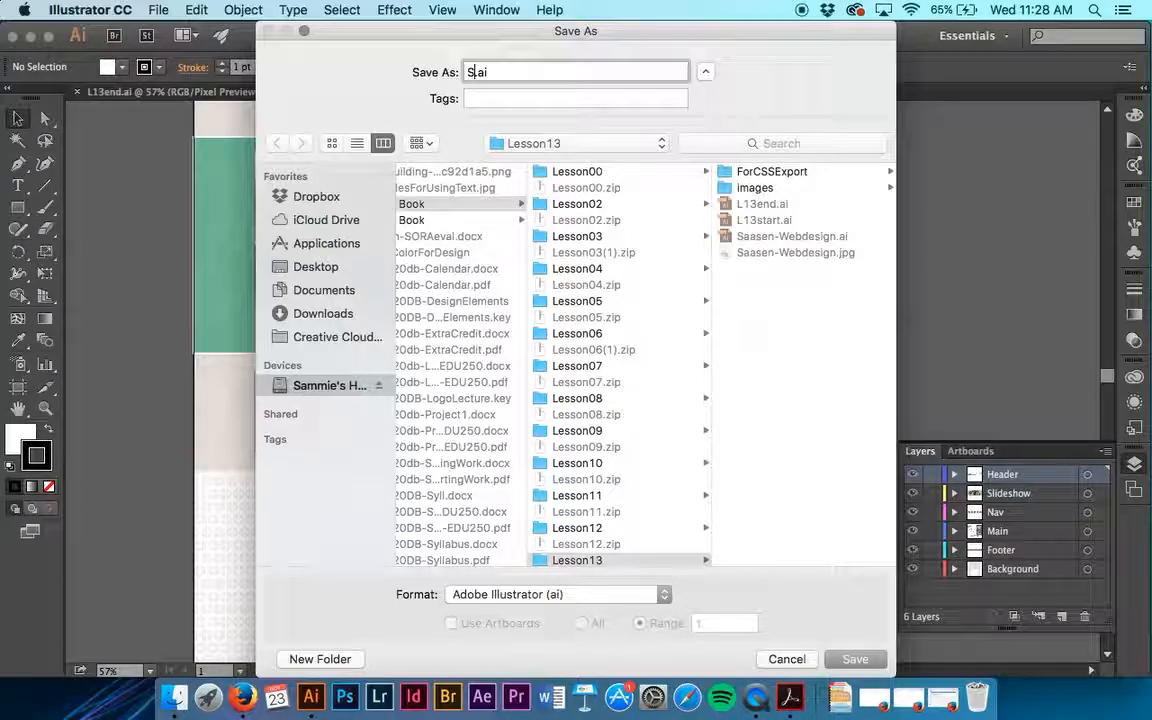
key(BackSpace)
text(Aasen-WebD)
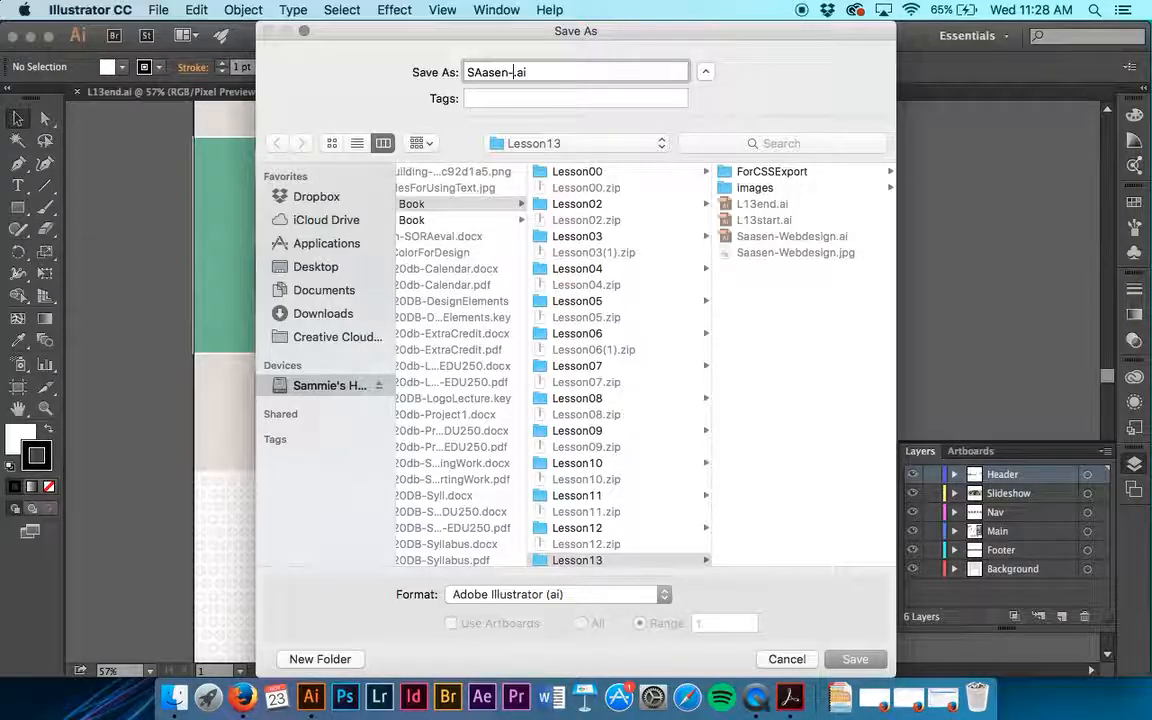
text(esign-Demo)
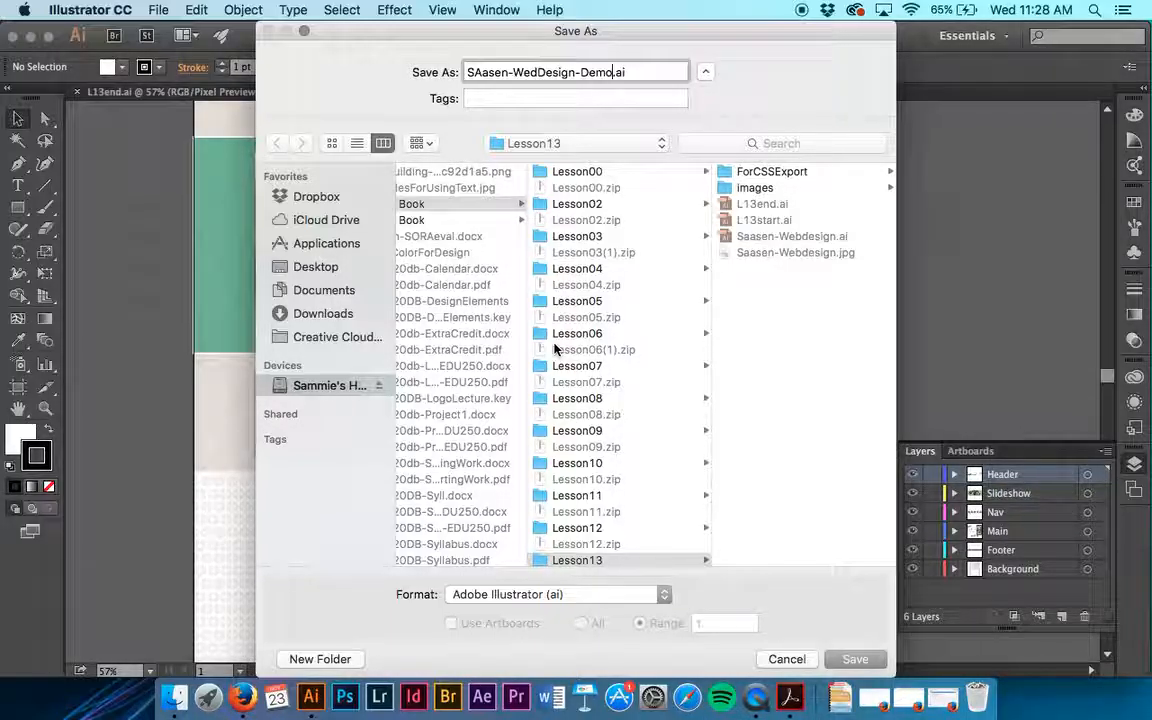
key(Return)
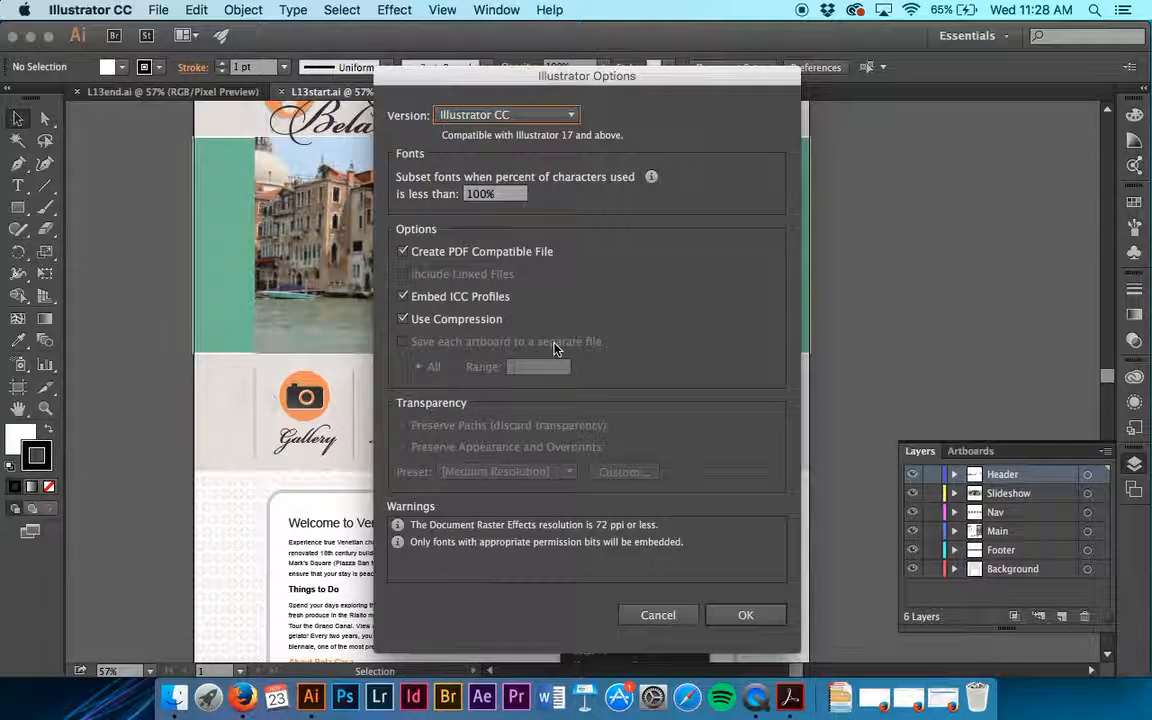
click(750, 615)
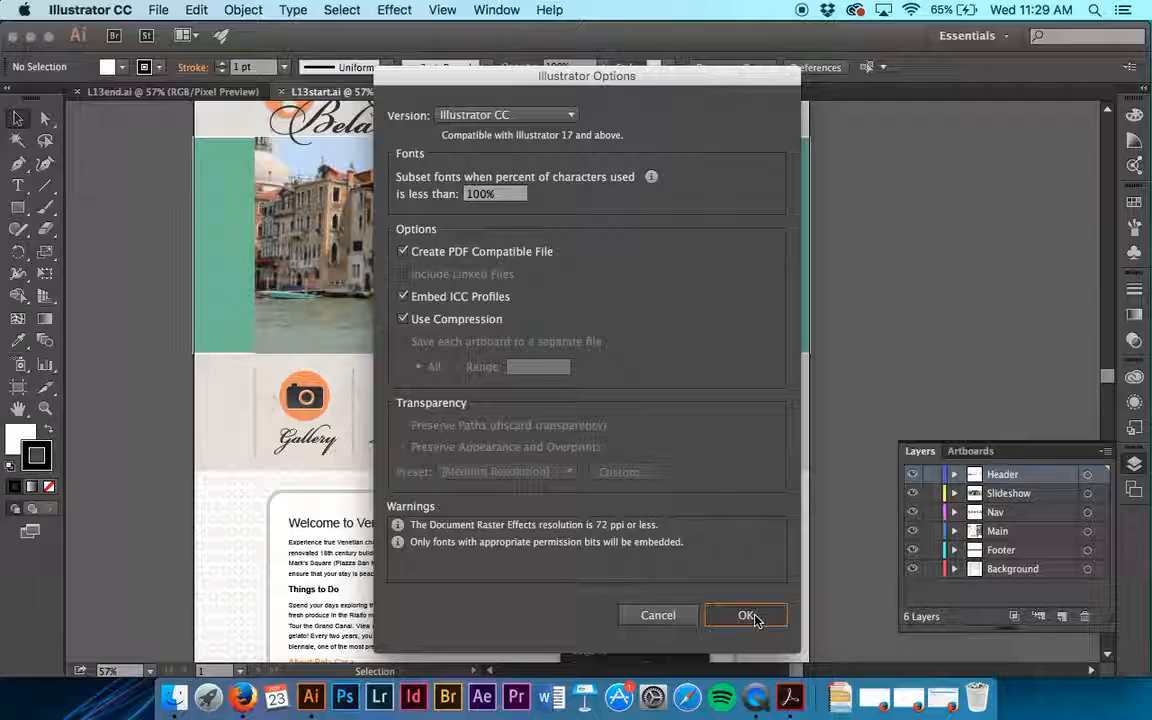
click(750, 617)
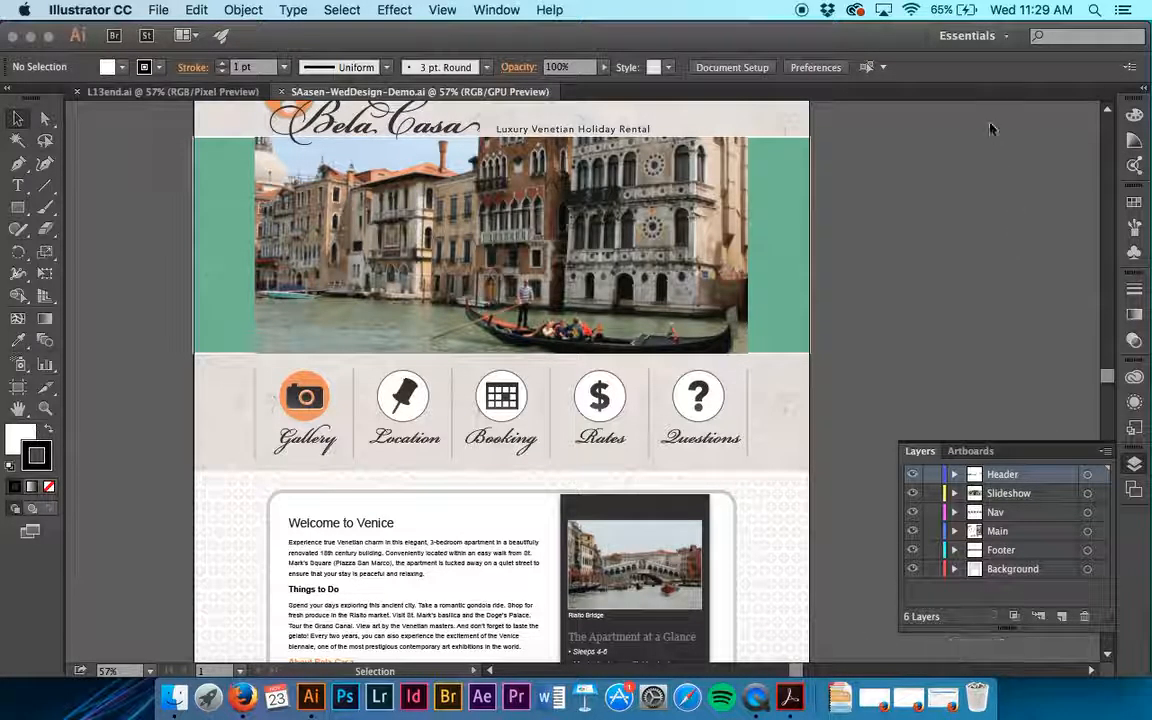
- Reset the Essentials workspace and show the Appearance settings
click(966, 37)
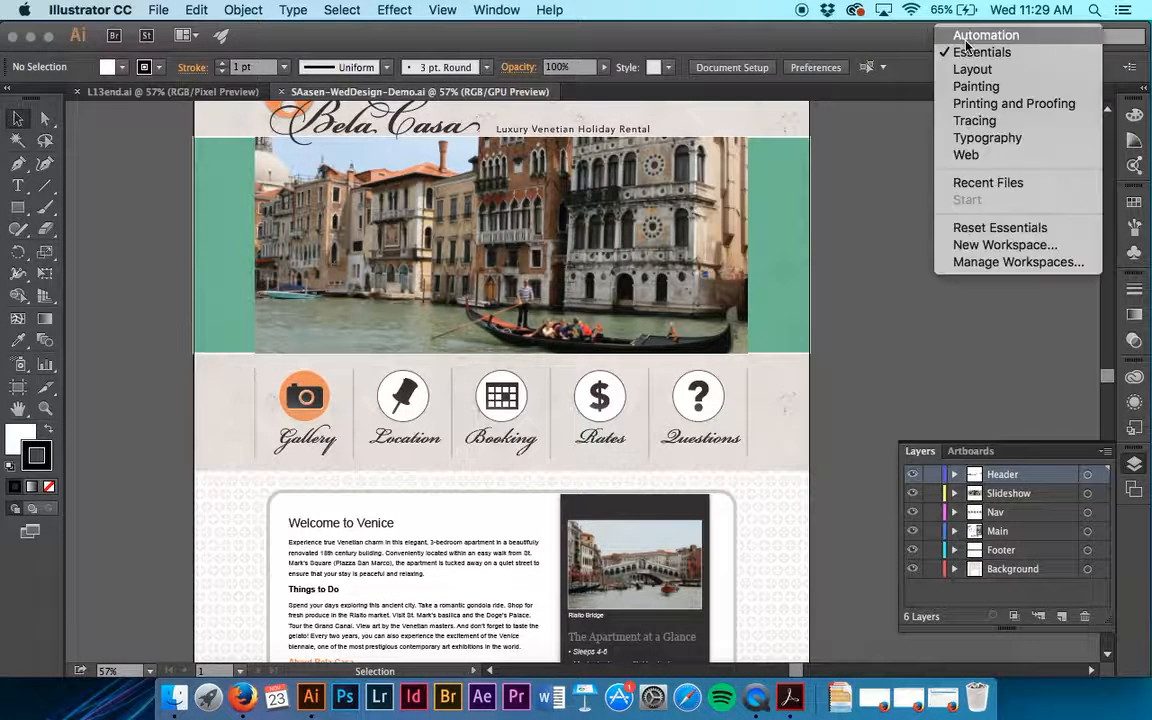
click(990, 227)
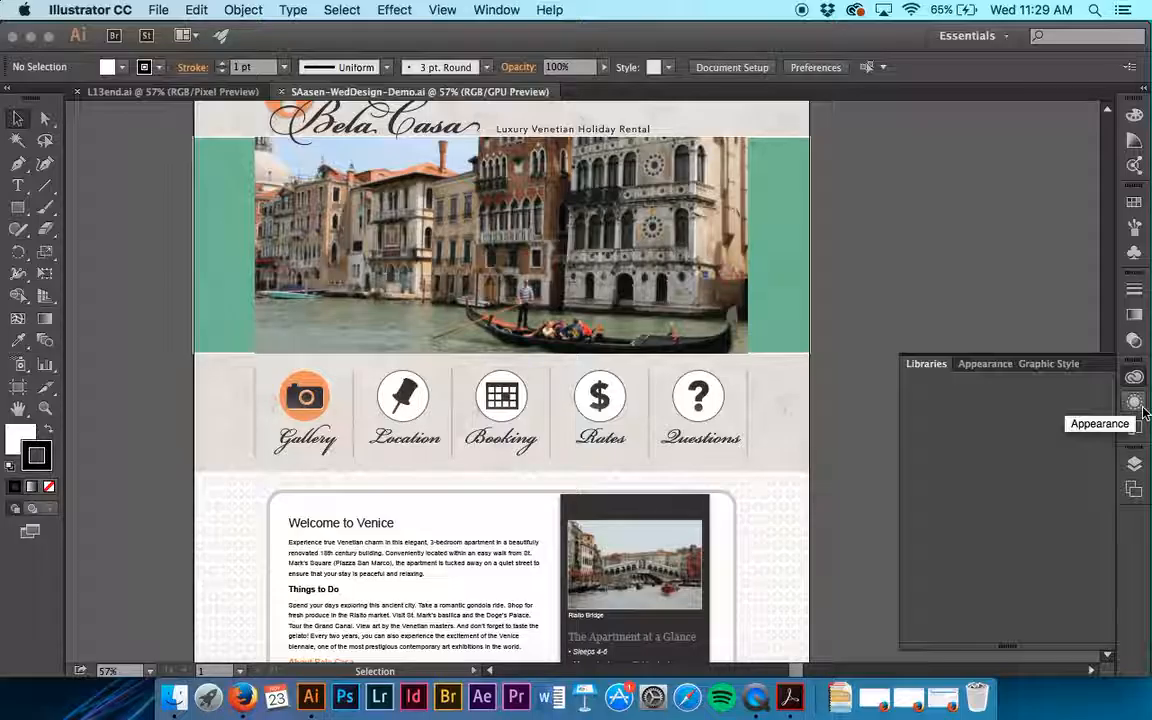
click(1143, 409)
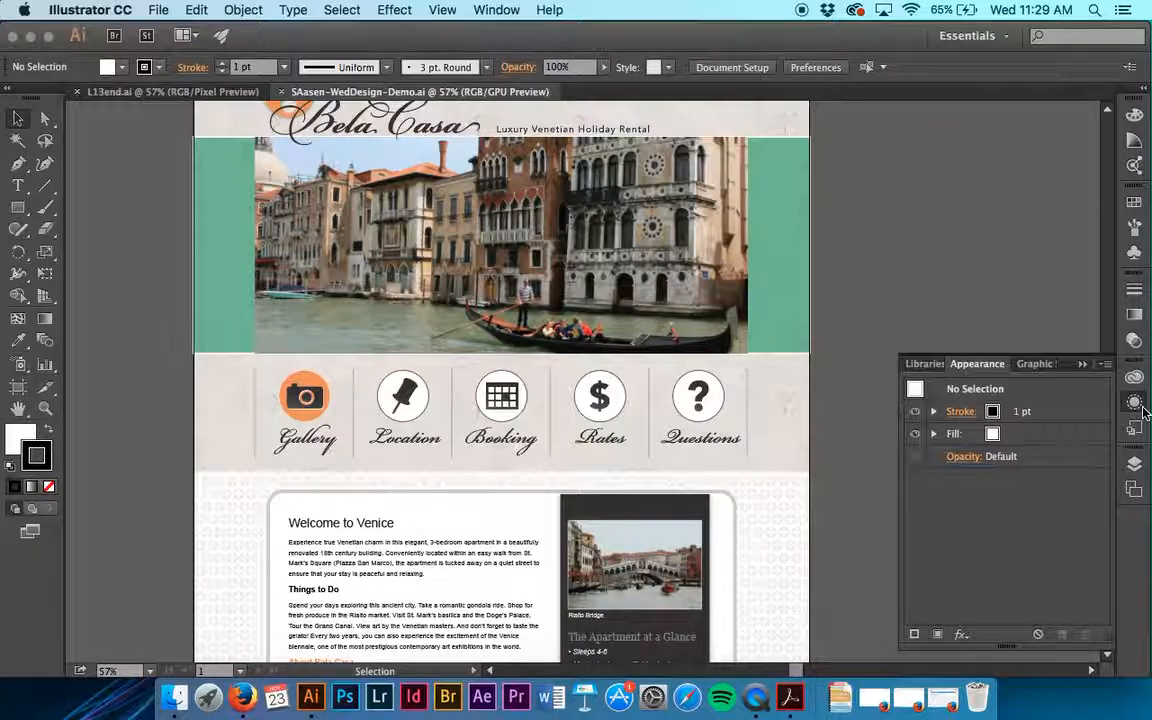
click(1143, 410)
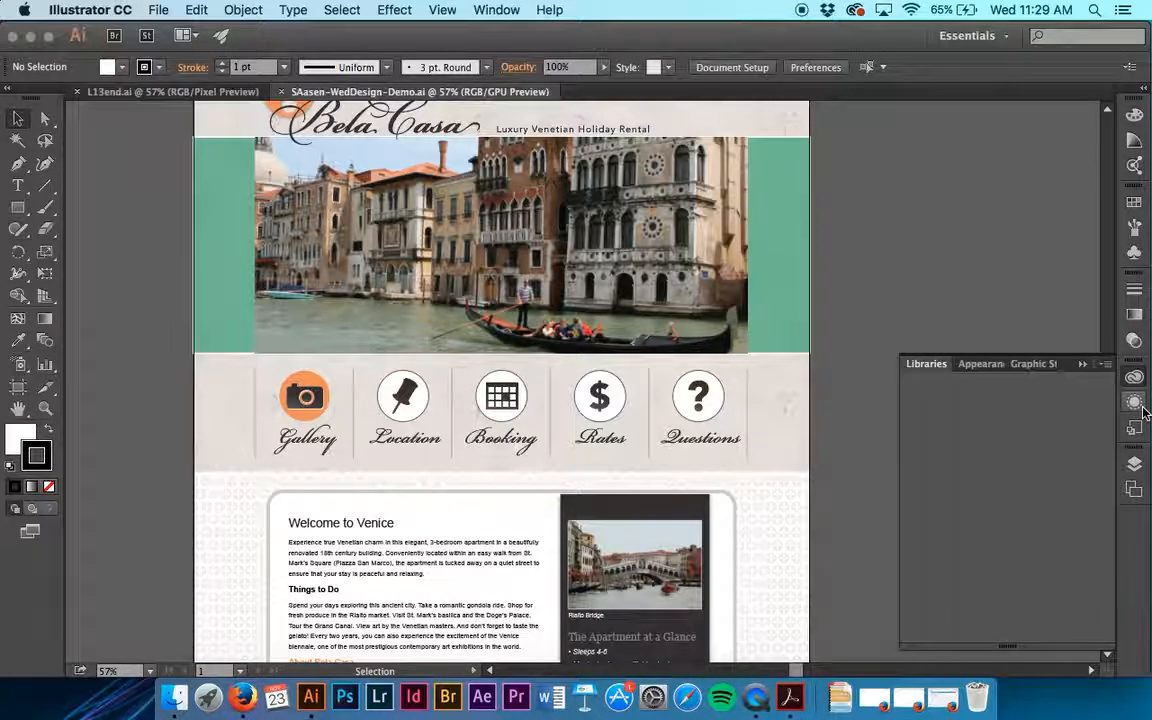
click(1143, 410)
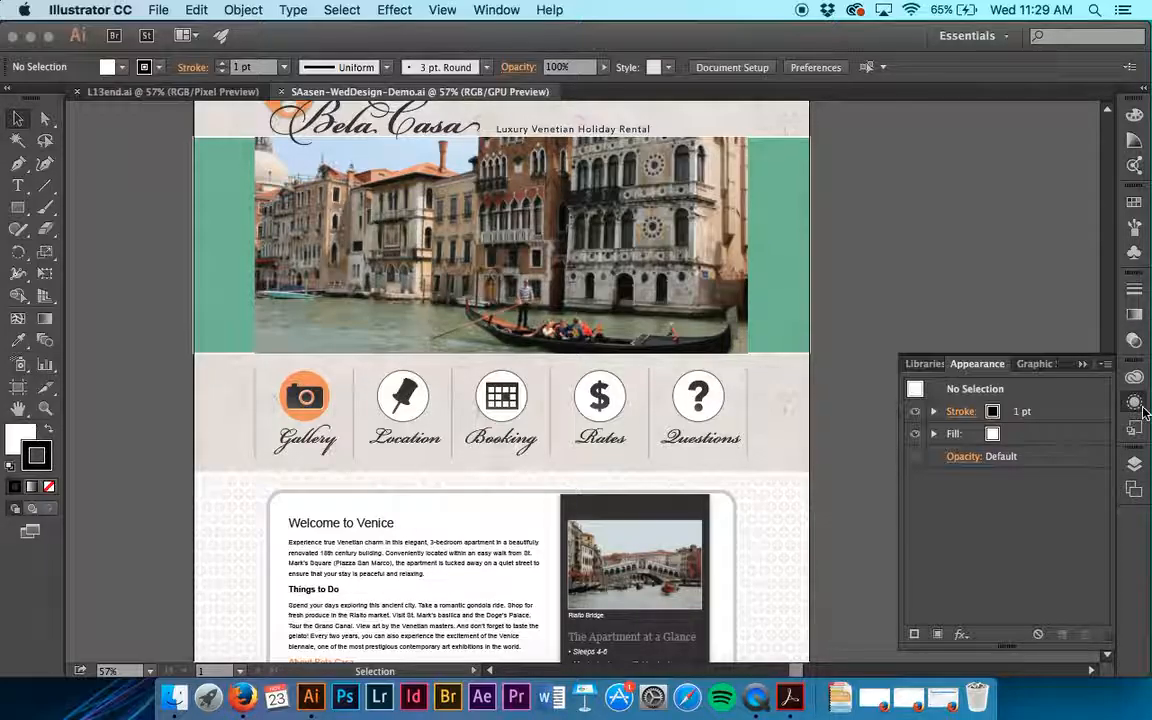
- Change the fill of the green rectangle behind the Venice slideshow photo to black
click(778, 190)
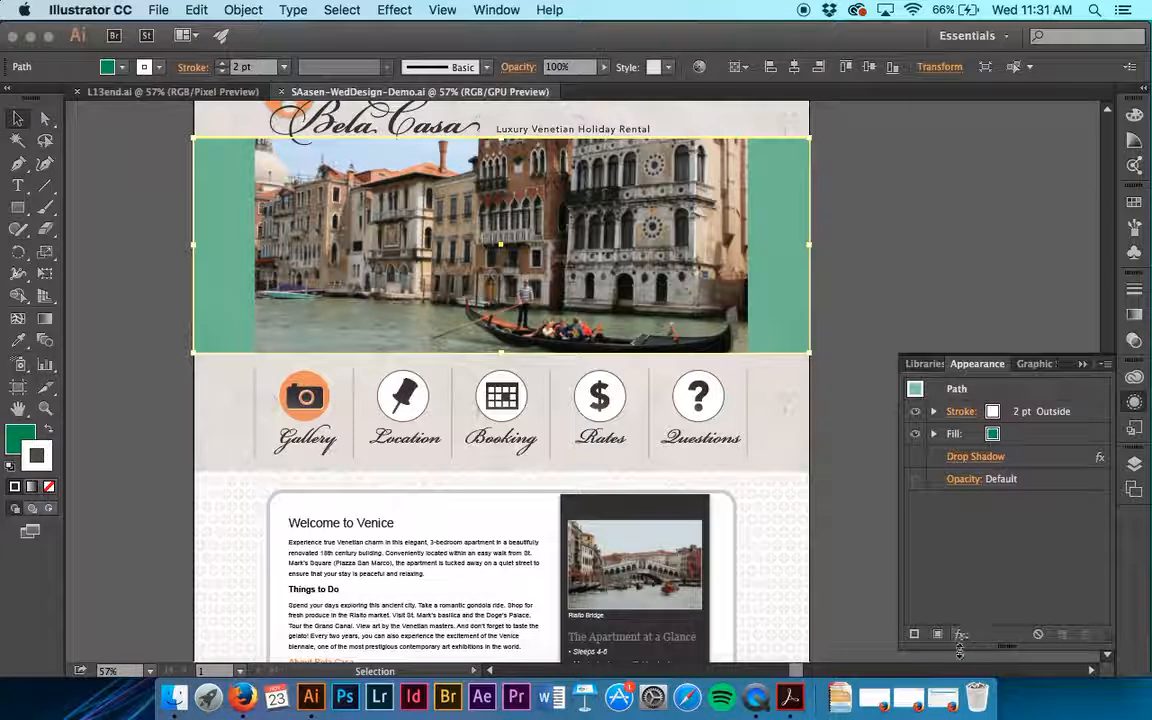
click(1108, 366)
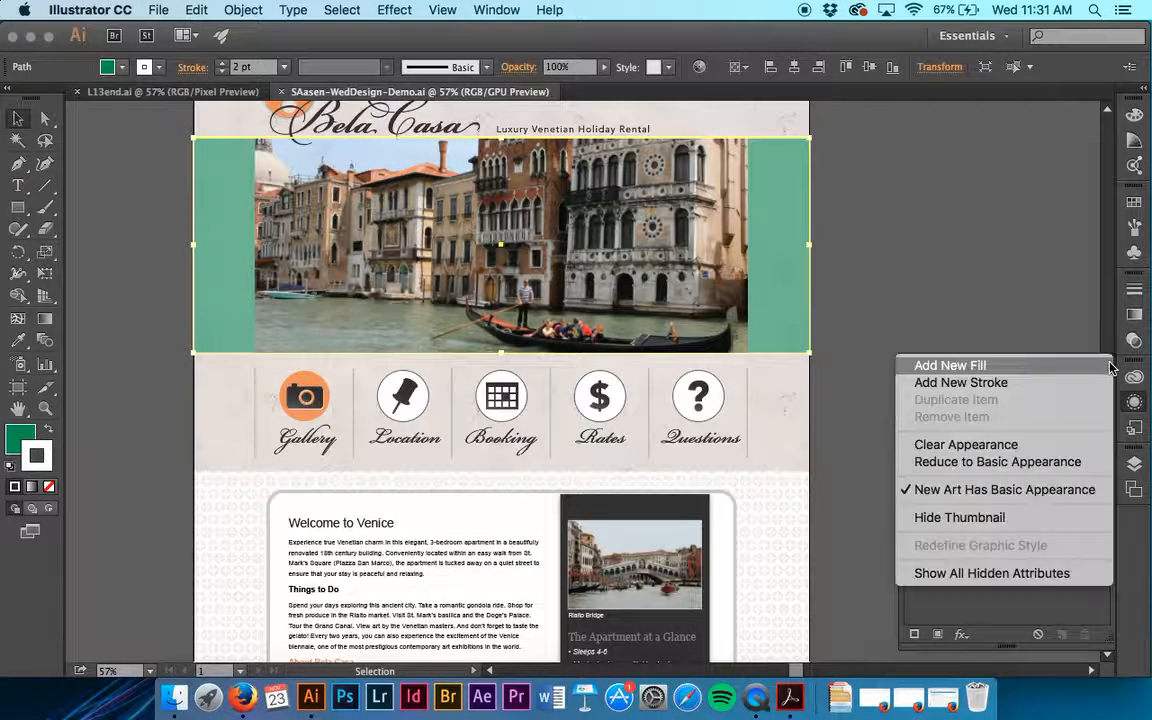
click(1083, 289)
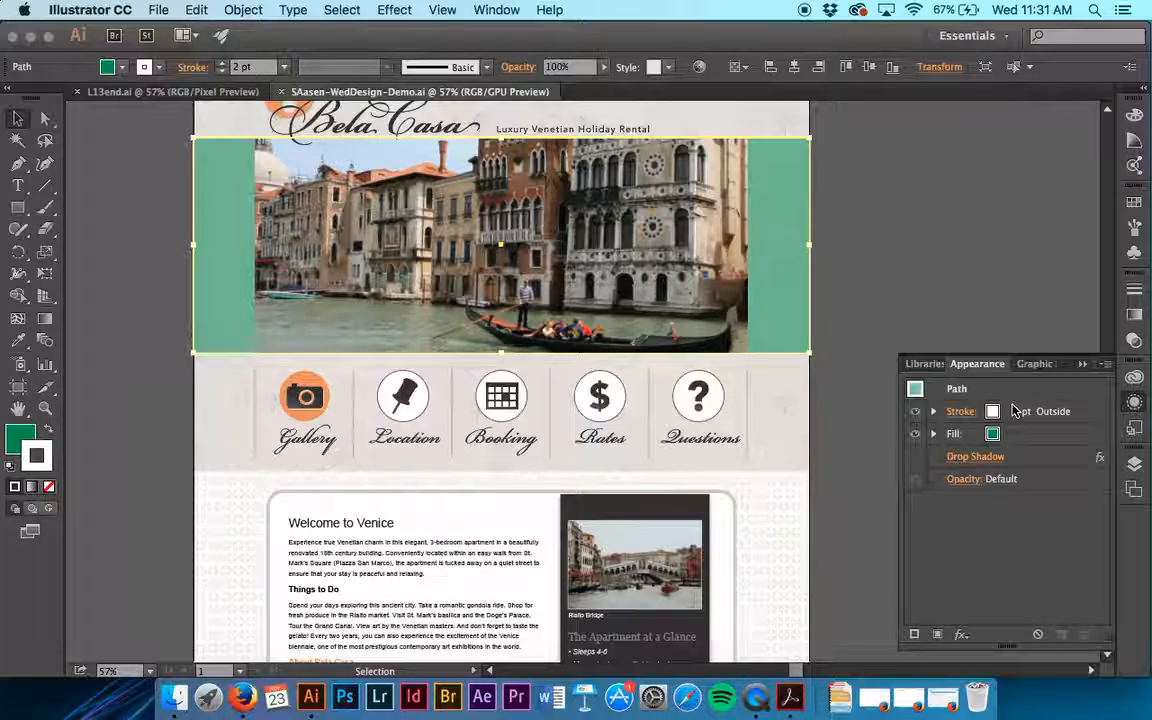
click(994, 437)
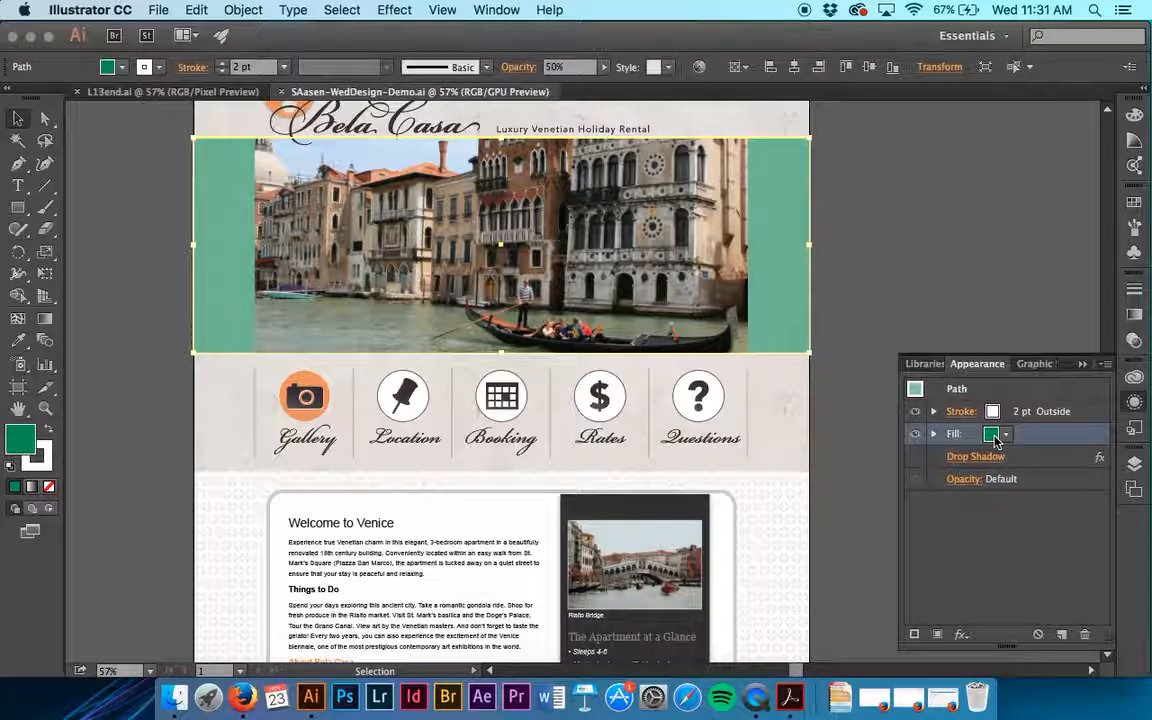
click(1007, 436)
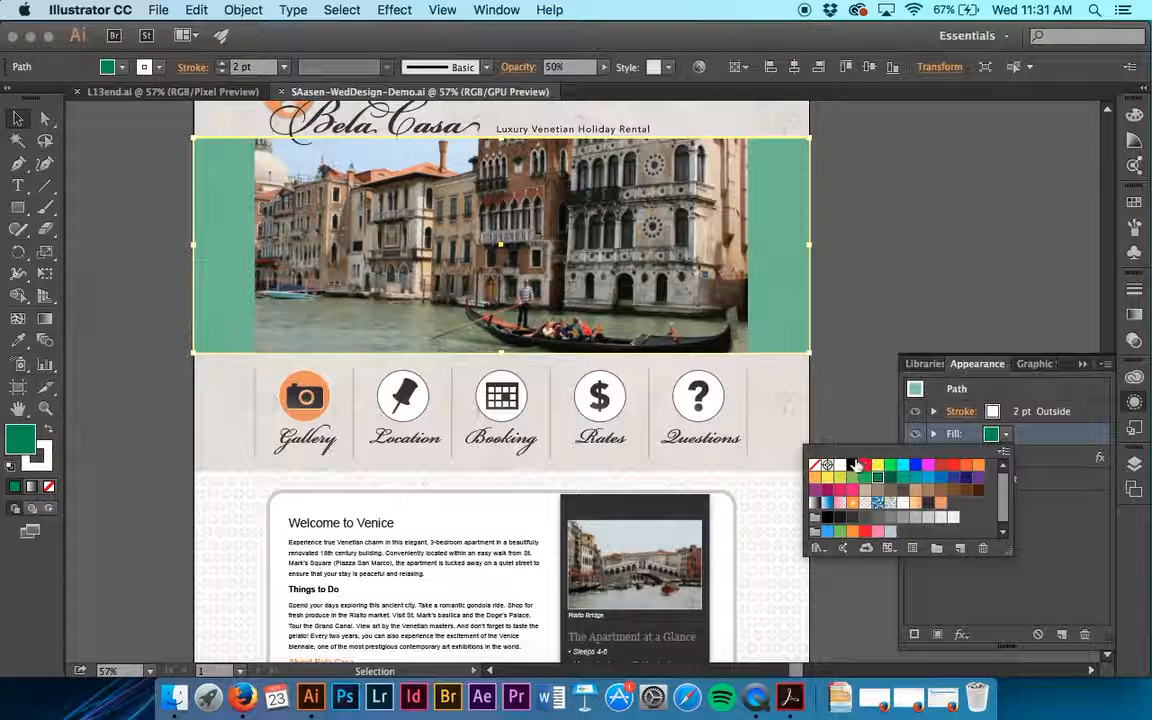
click(853, 466)
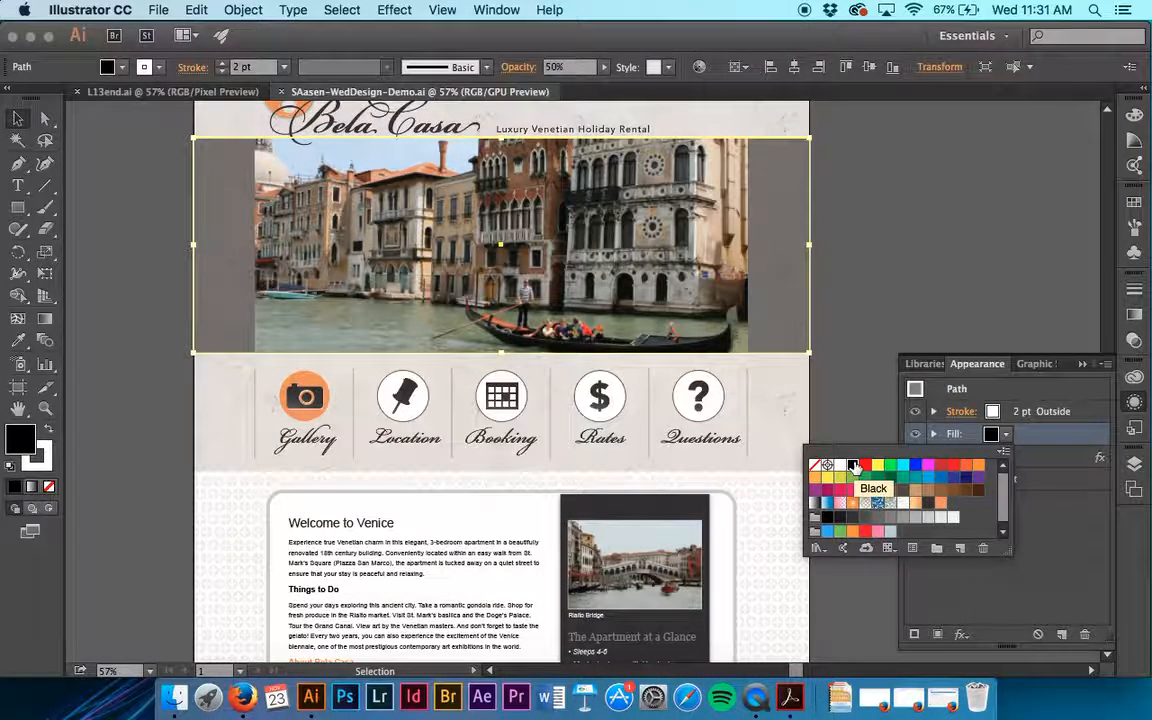
key(Return)
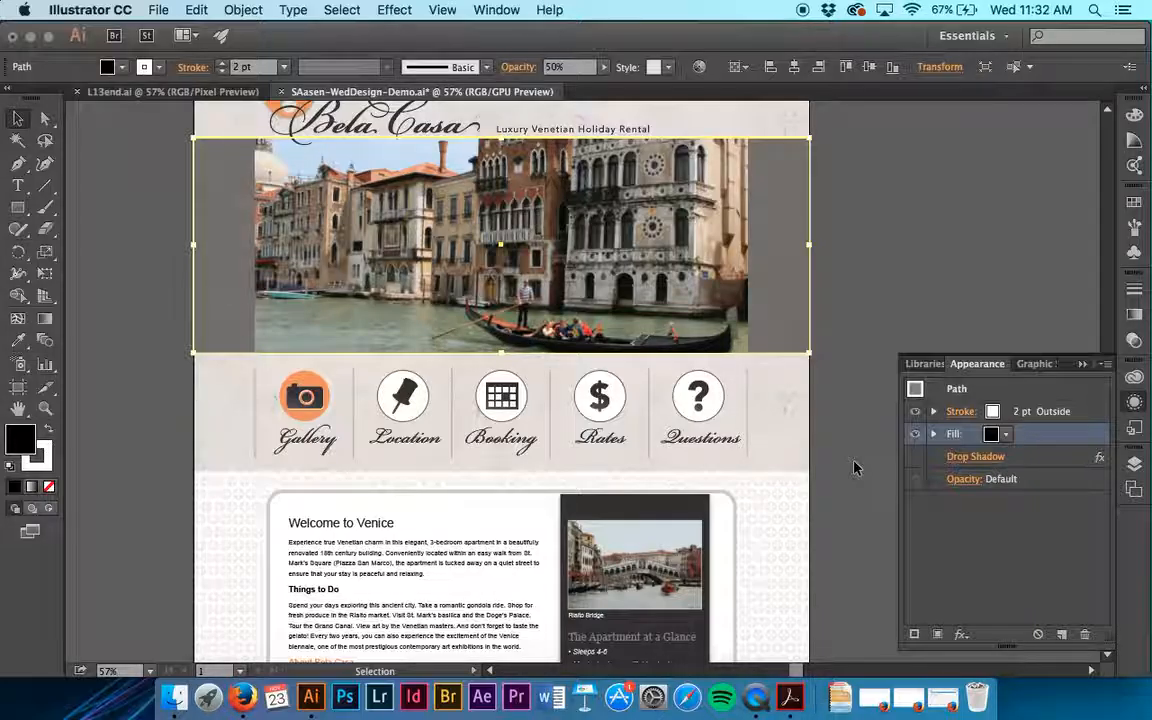
- Set the slideshow rectangle's stroke weight to 1 pt and align the stroke to the inside
click(1021, 418)
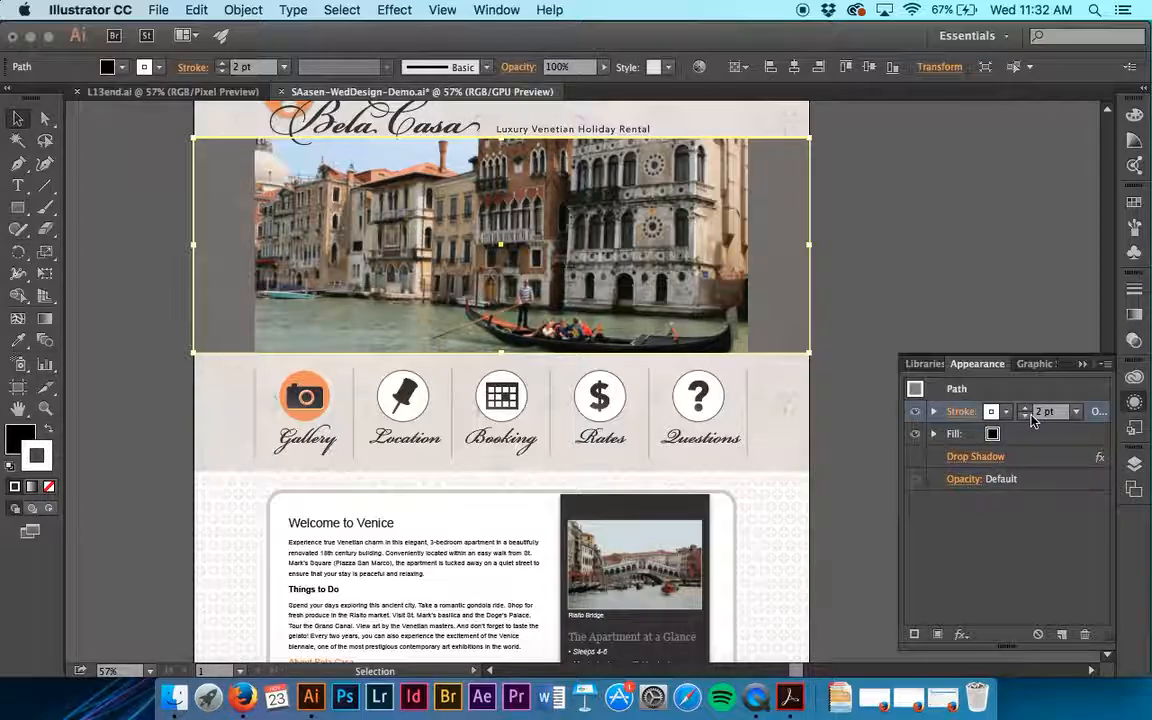
click(1026, 416)
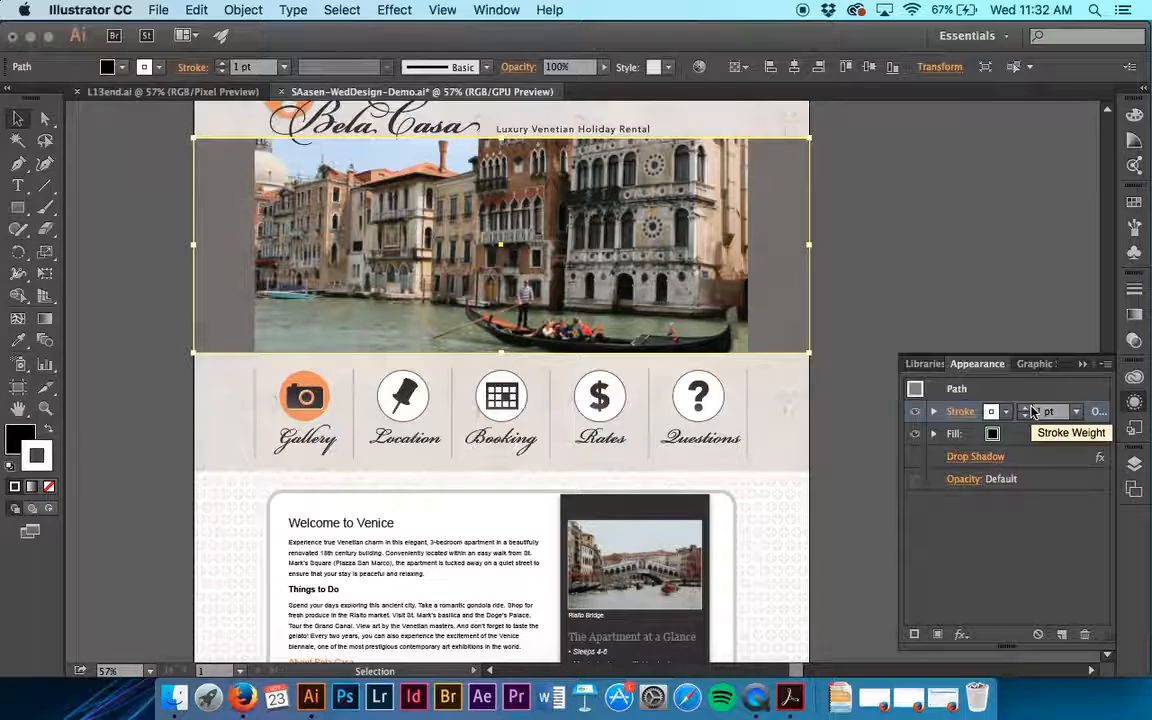
click(1040, 434)
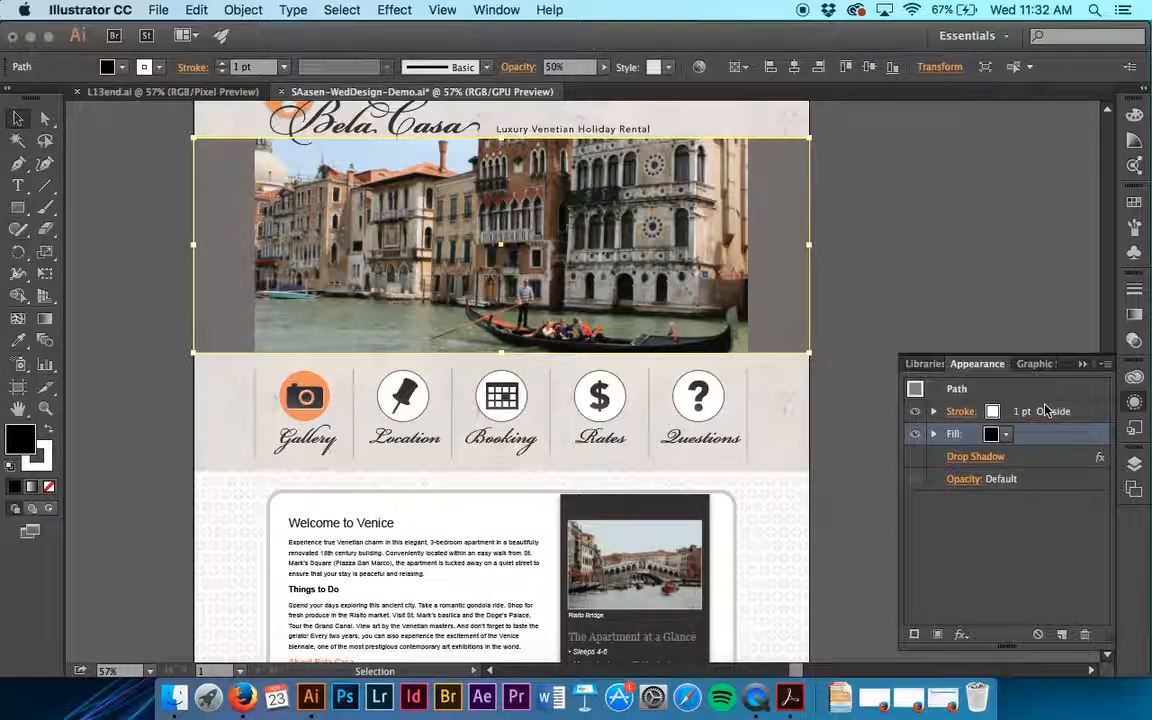
click(962, 412)
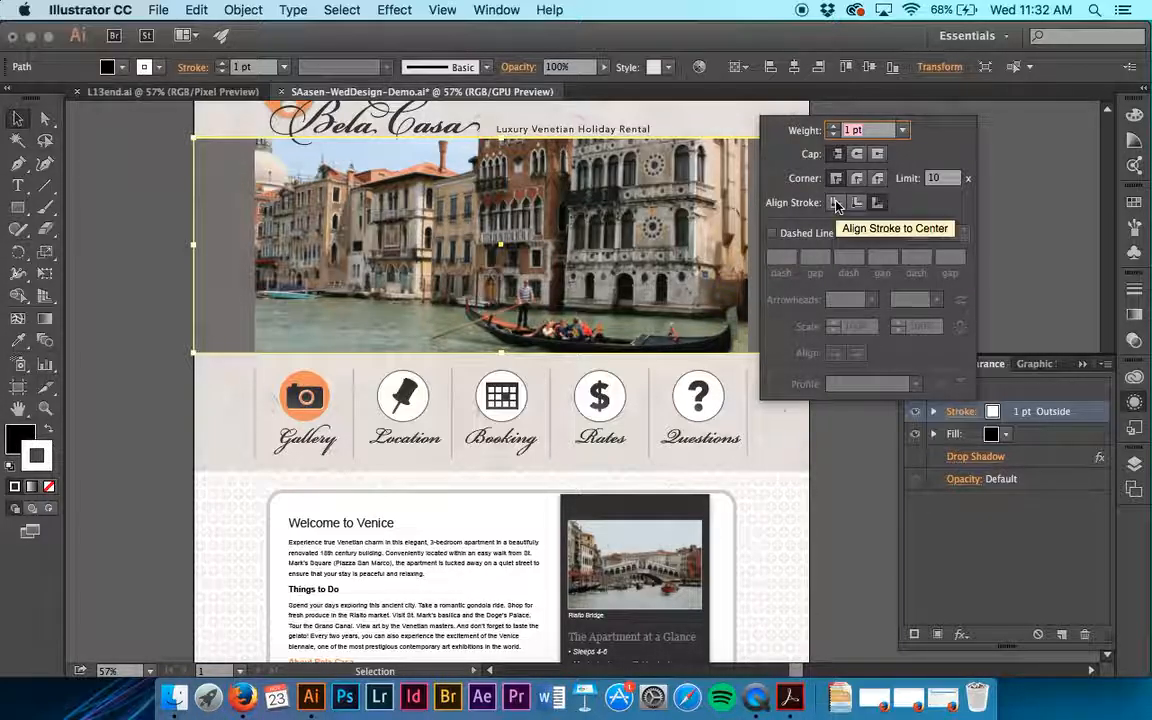
click(859, 205)
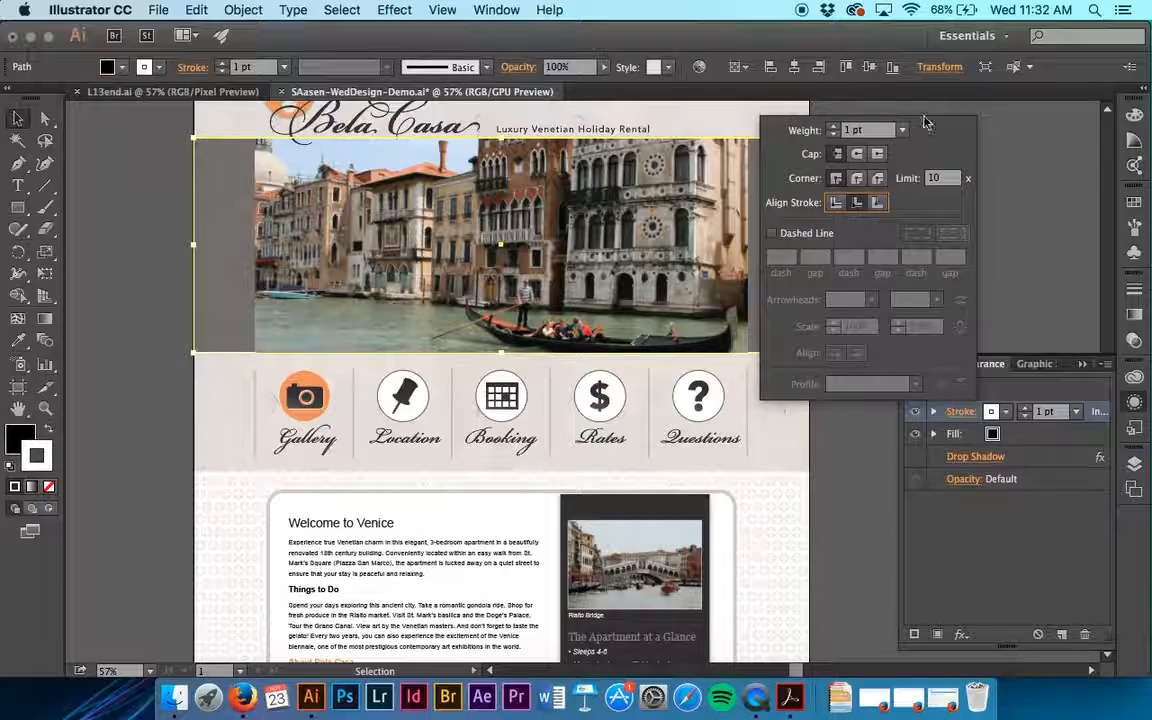
click(1023, 210)
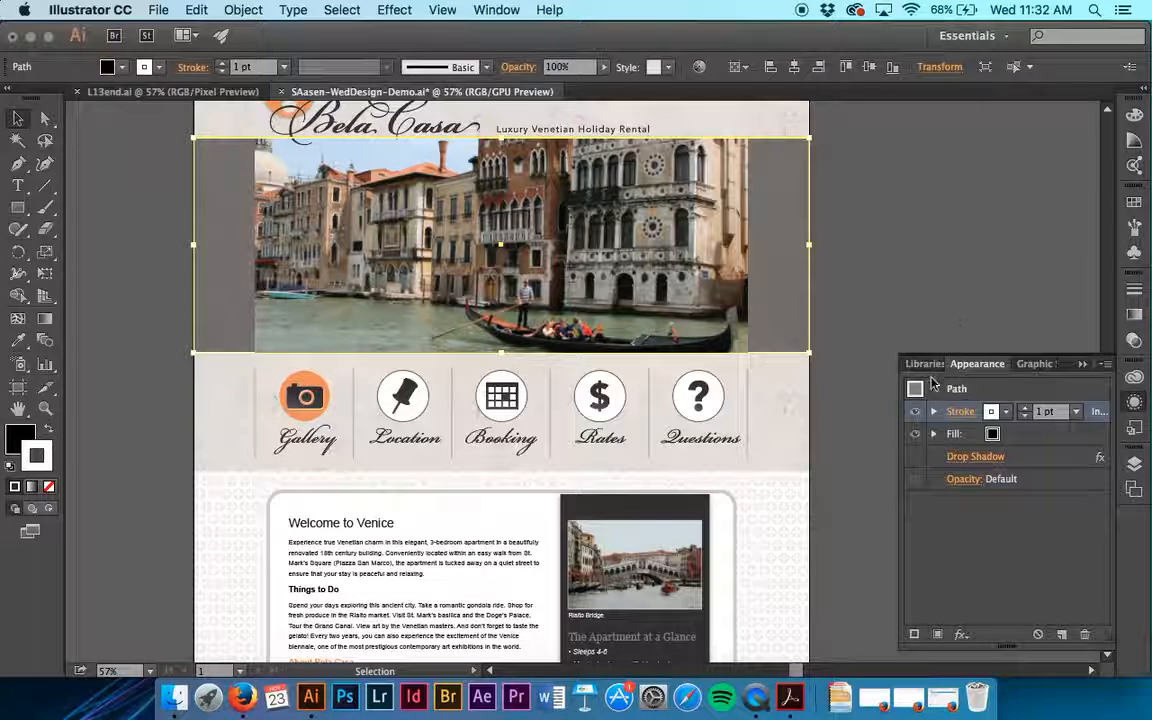
- Set the opacity of the slideshow rectangle's black fill to 100%
click(935, 437)
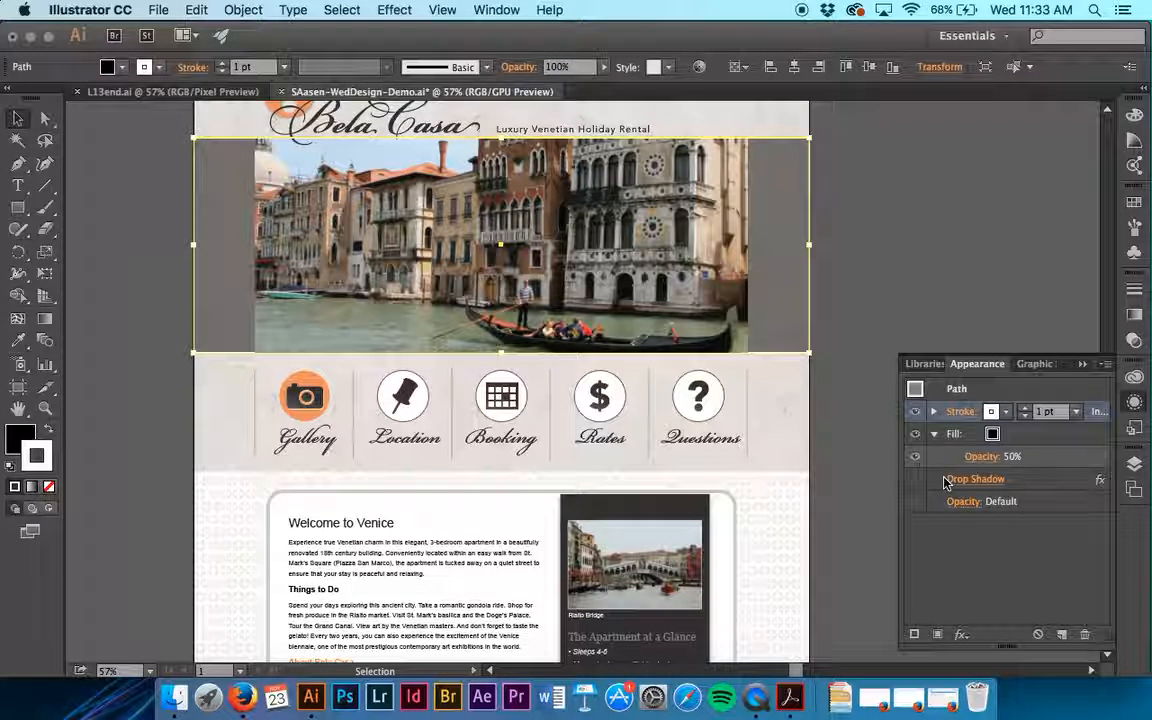
click(983, 458)
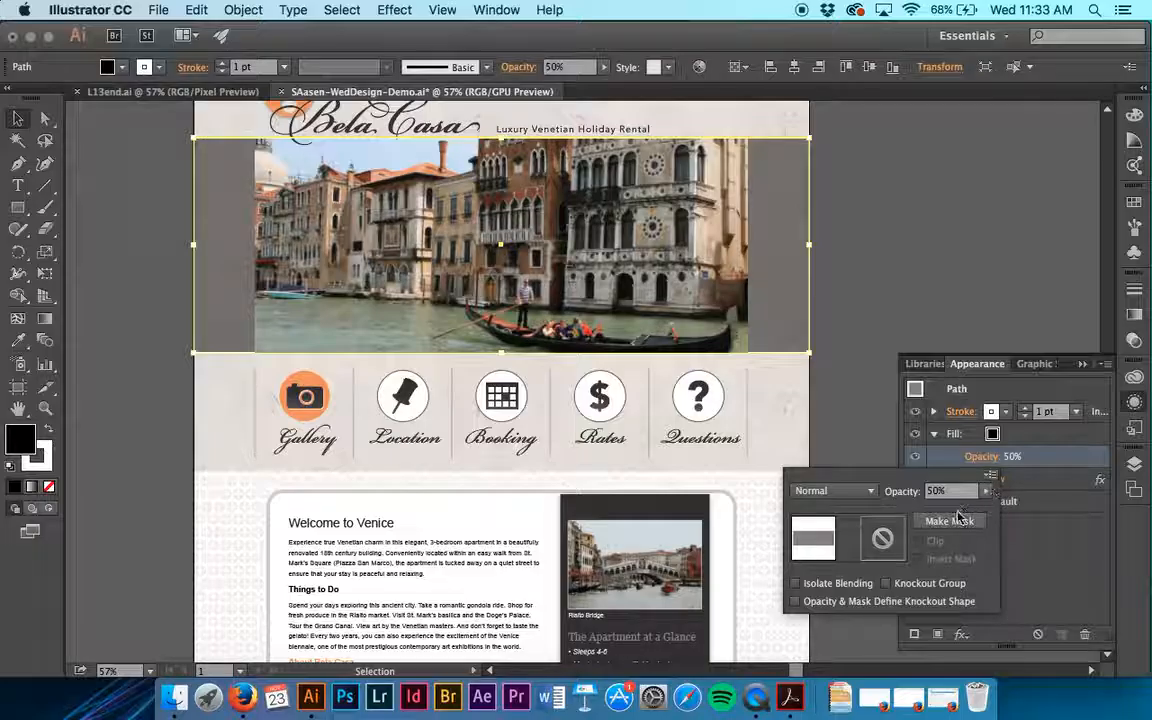
click(988, 492)
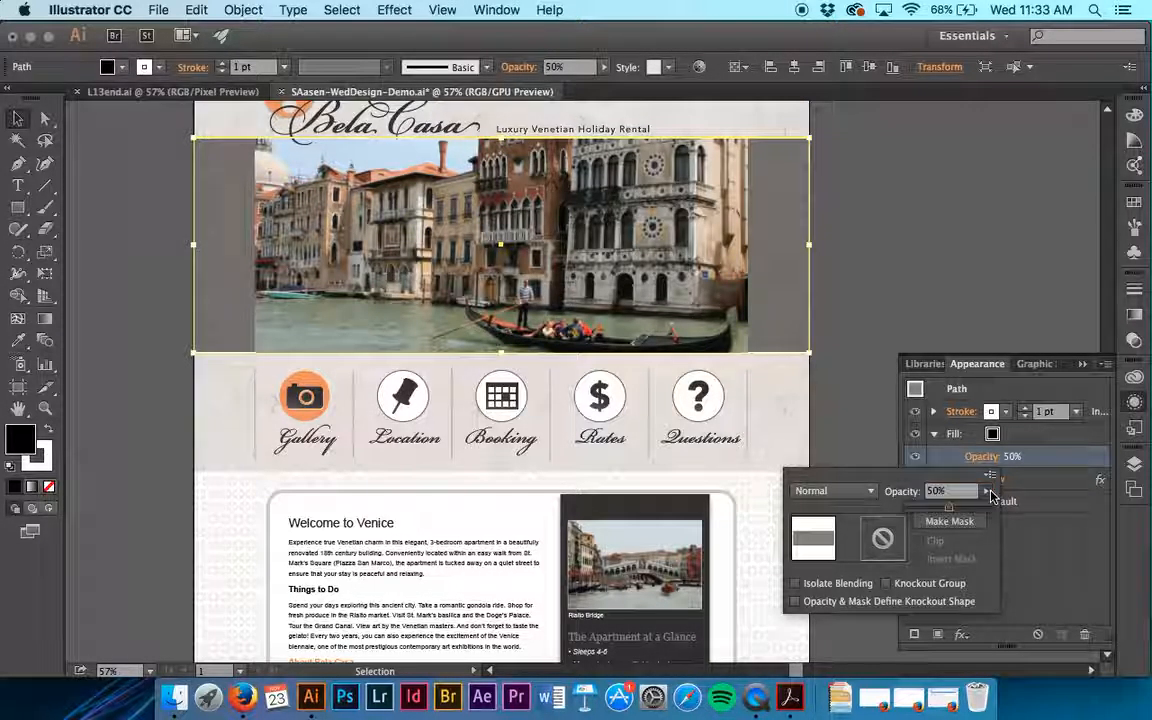
drag(950, 511, 1030, 460)
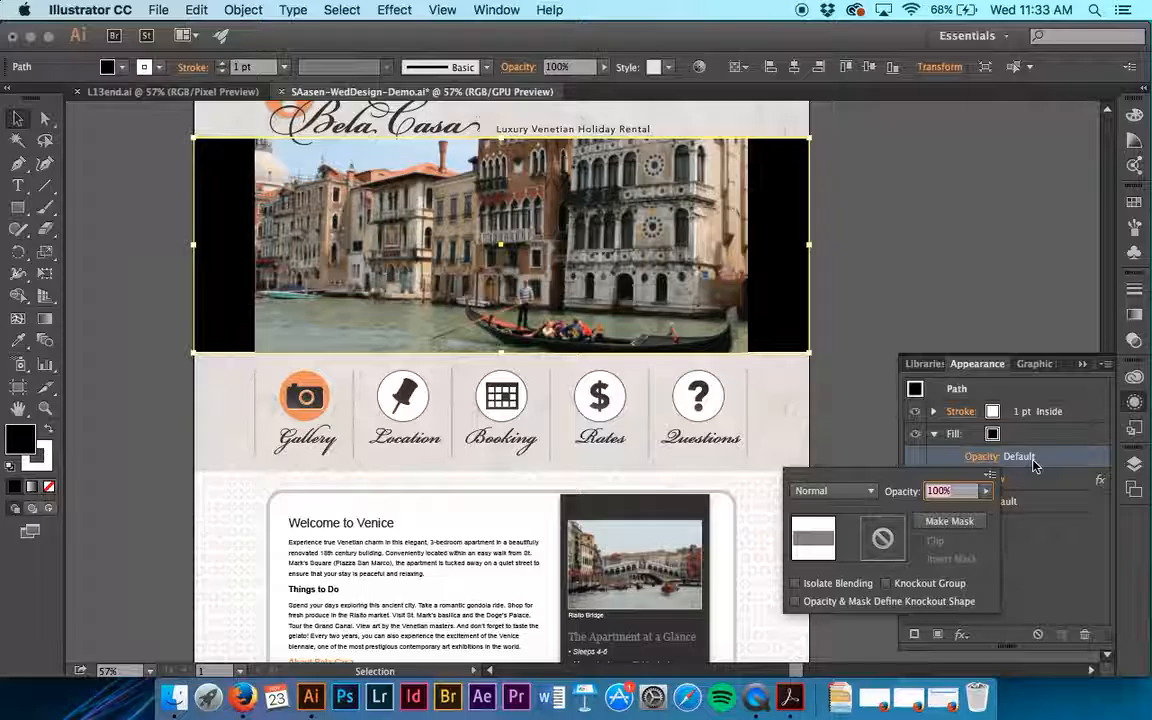
click(897, 346)
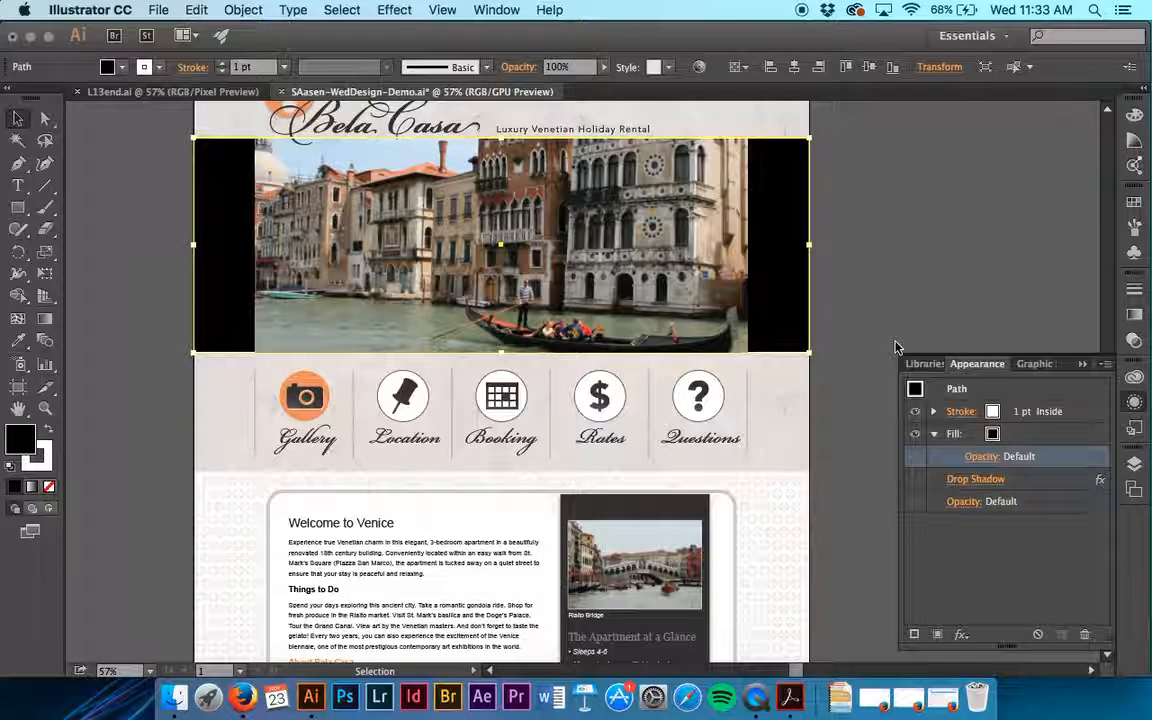
- Turn on the slideshow rectangle's hidden drop shadow and compare the page with the effect off and on
click(914, 484)
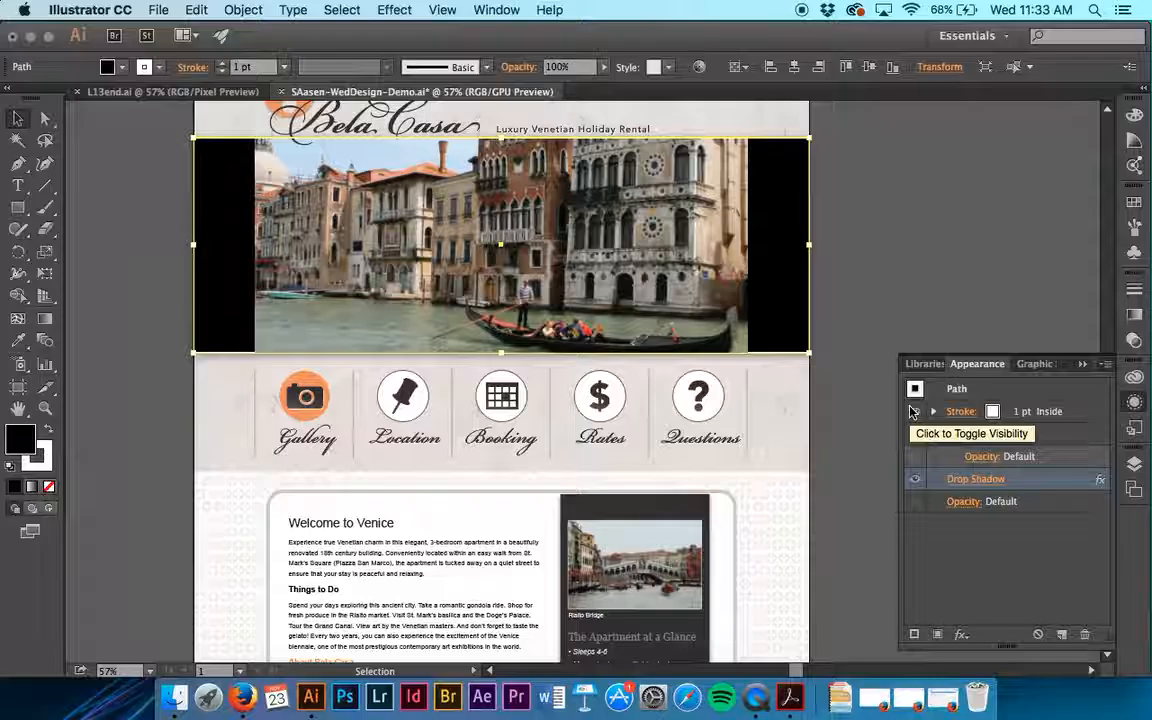
click(845, 283)
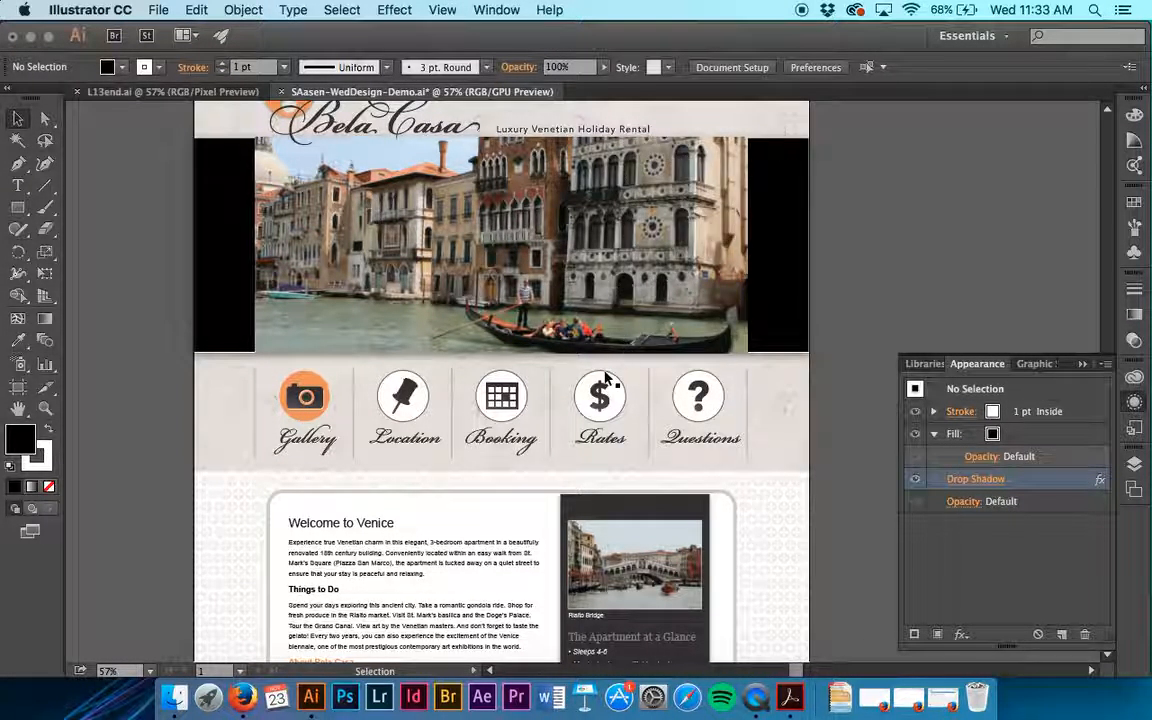
click(916, 483)
click(916, 483)
click(916, 483)
click(917, 483)
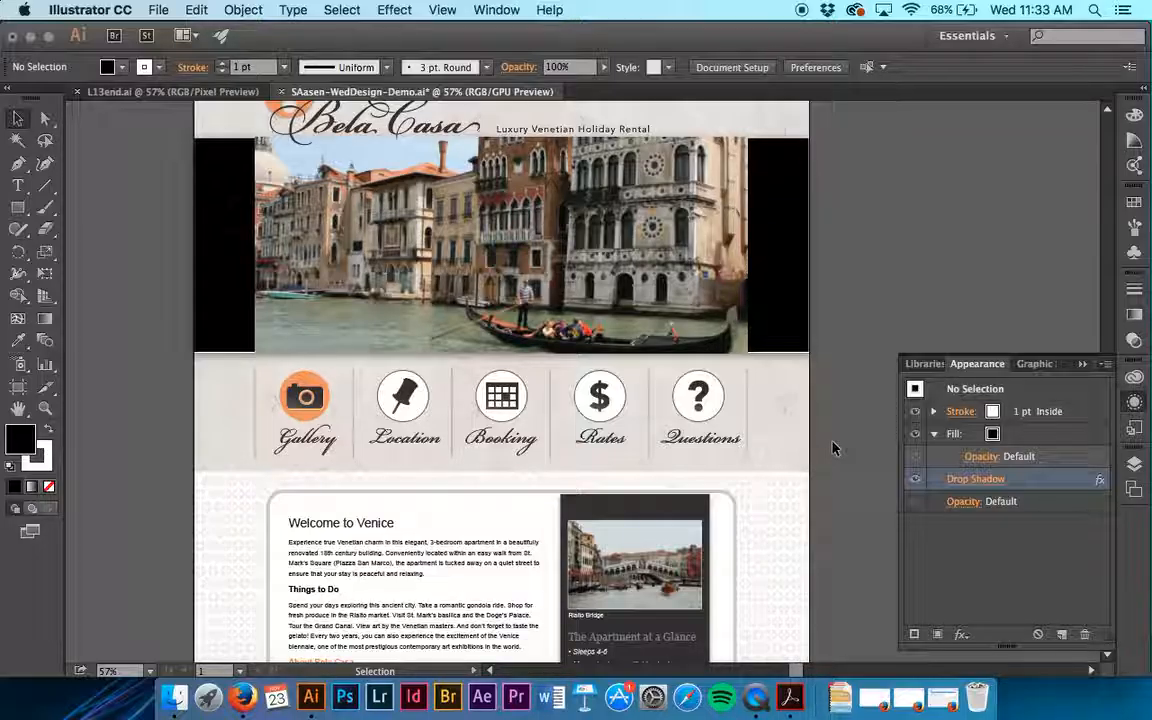
- Add a second stroke to the rounded box behind the Welcome to Venice text and color it white
click(46, 410)
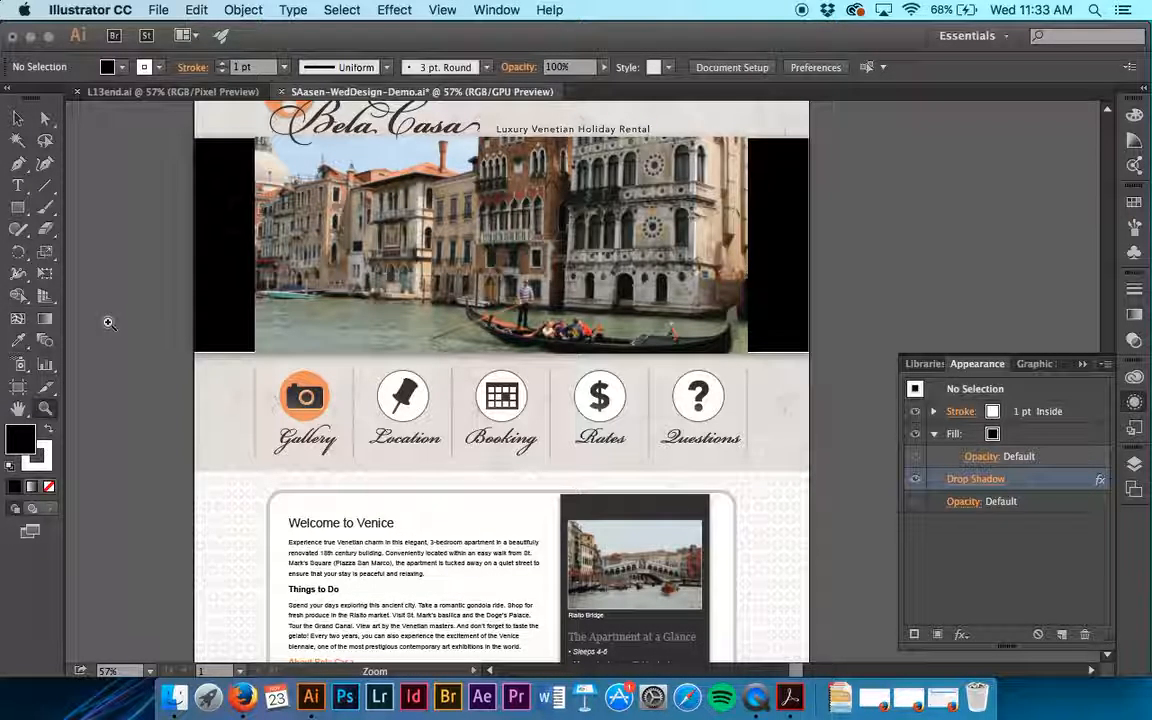
drag(277, 506, 545, 568)
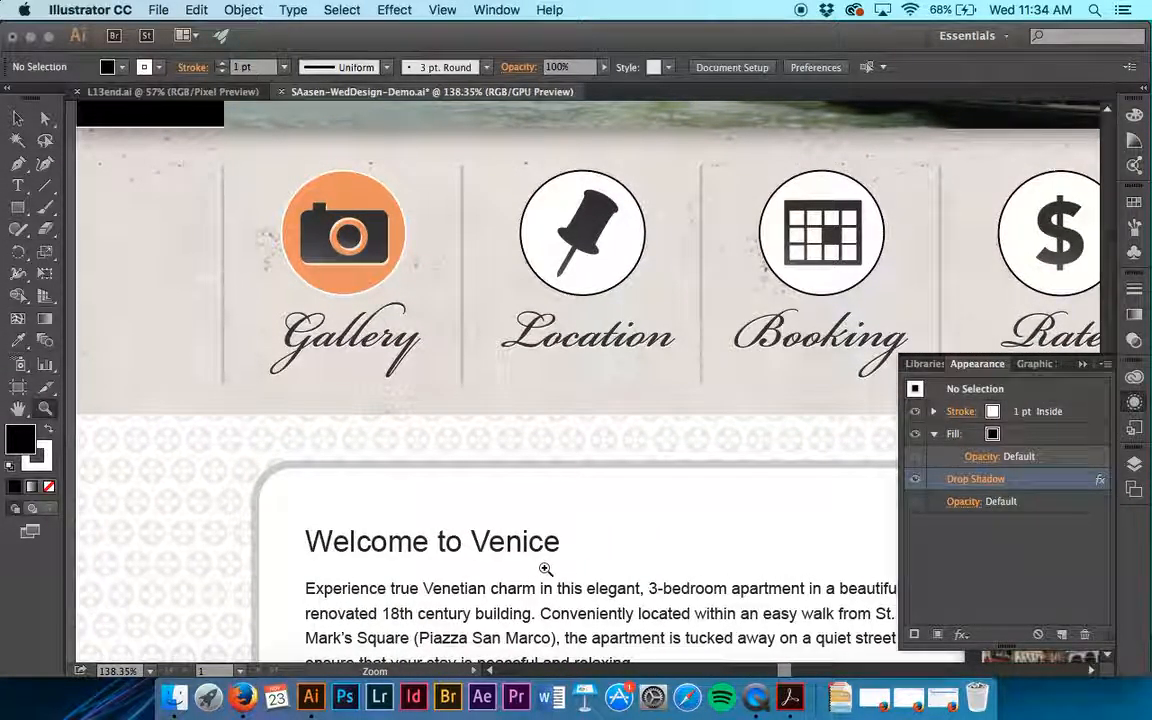
key(v)
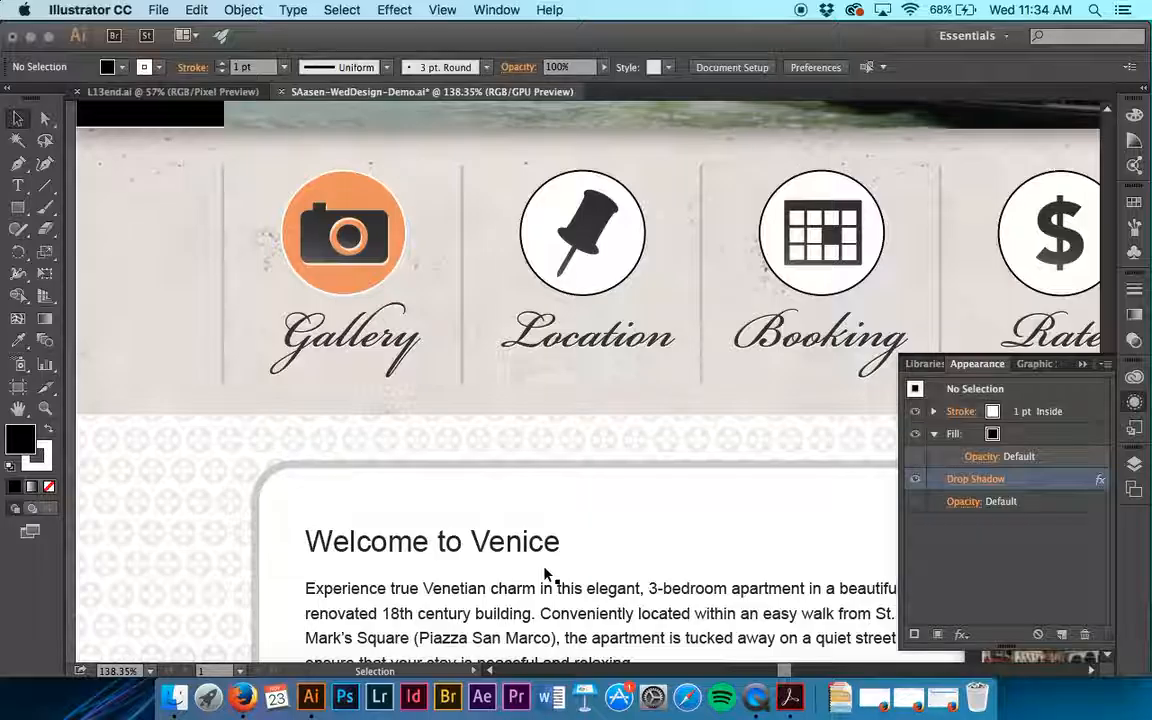
click(318, 485)
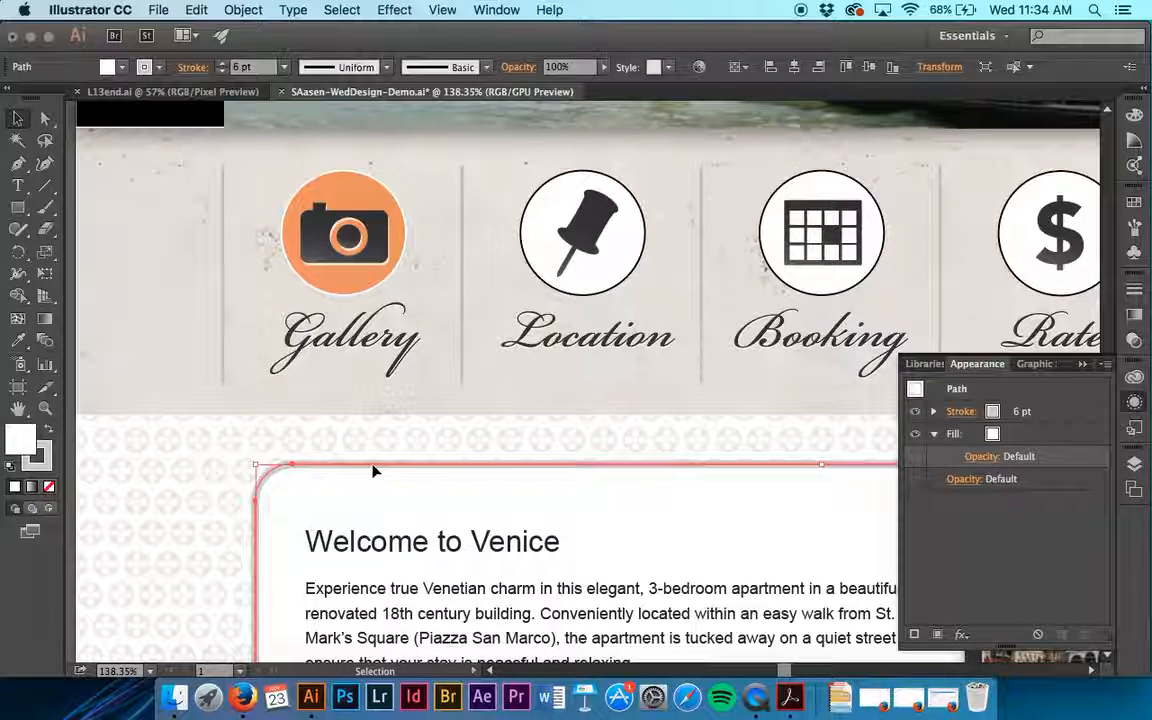
scroll(373, 470, right, 3)
scroll(373, 470, down, 2)
scroll(373, 470, down, 2)
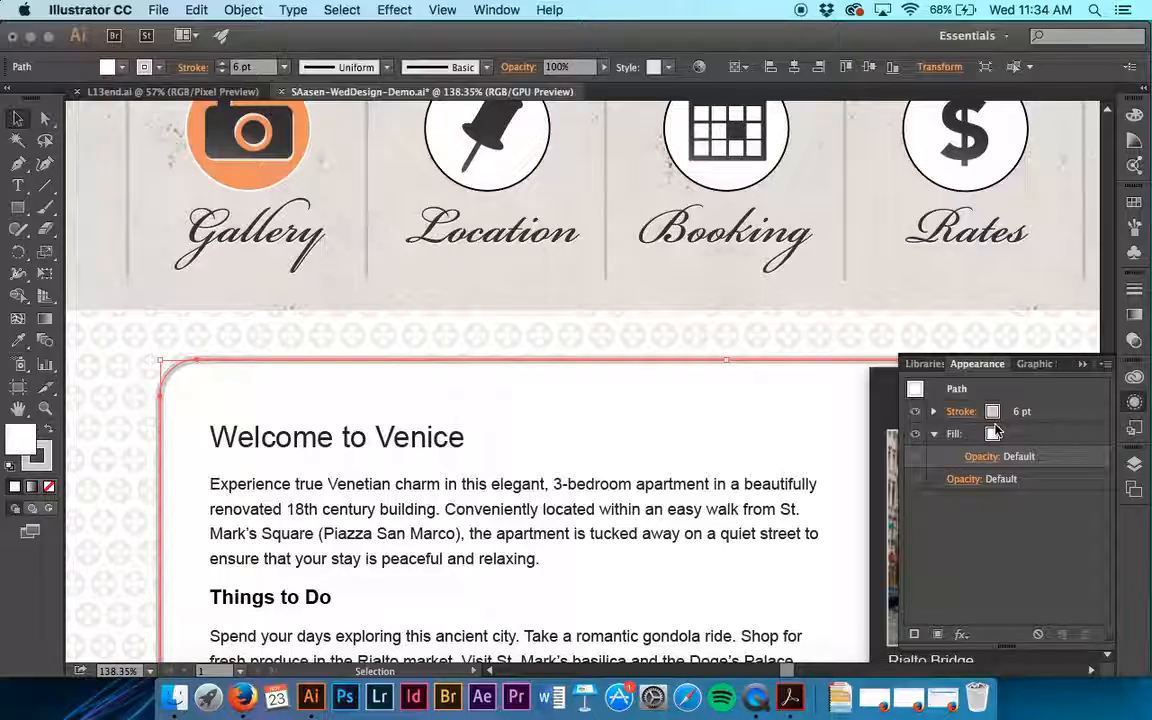
click(916, 635)
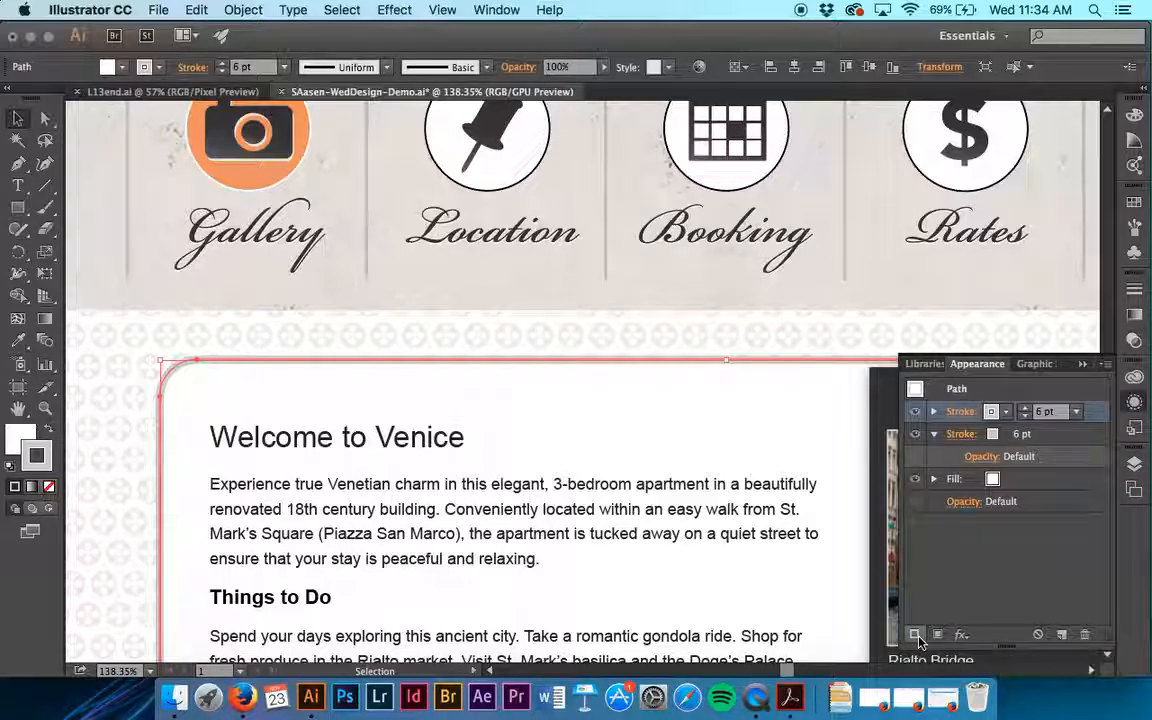
click(1008, 412)
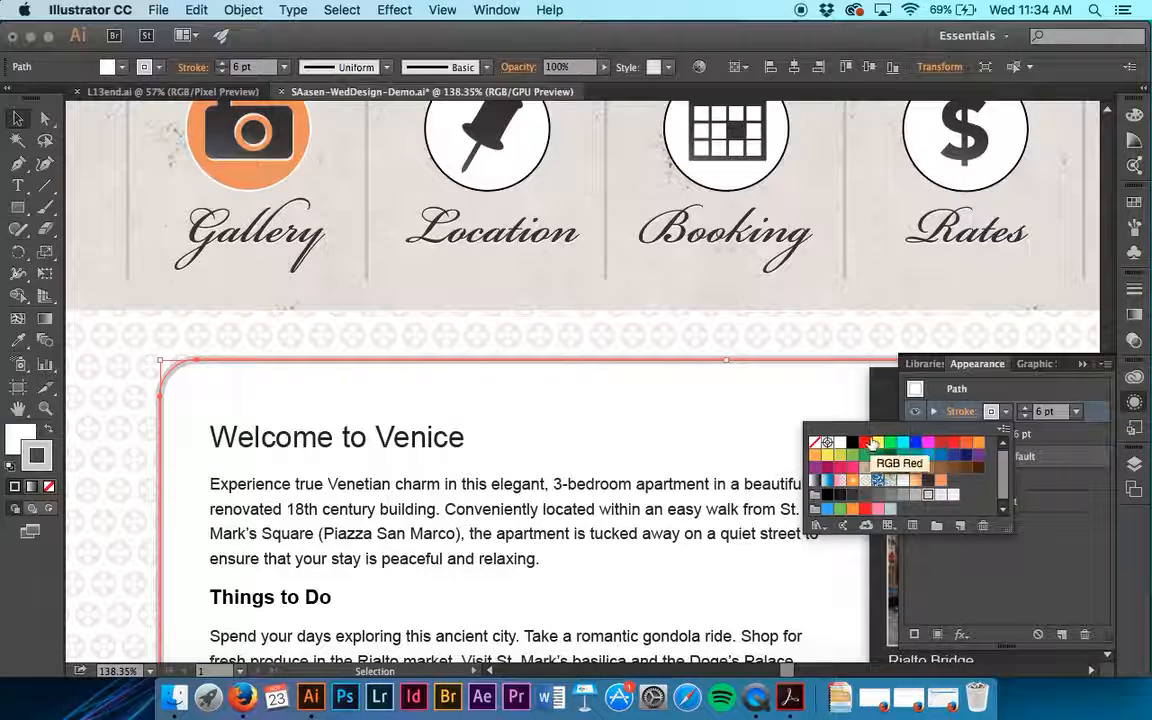
click(840, 446)
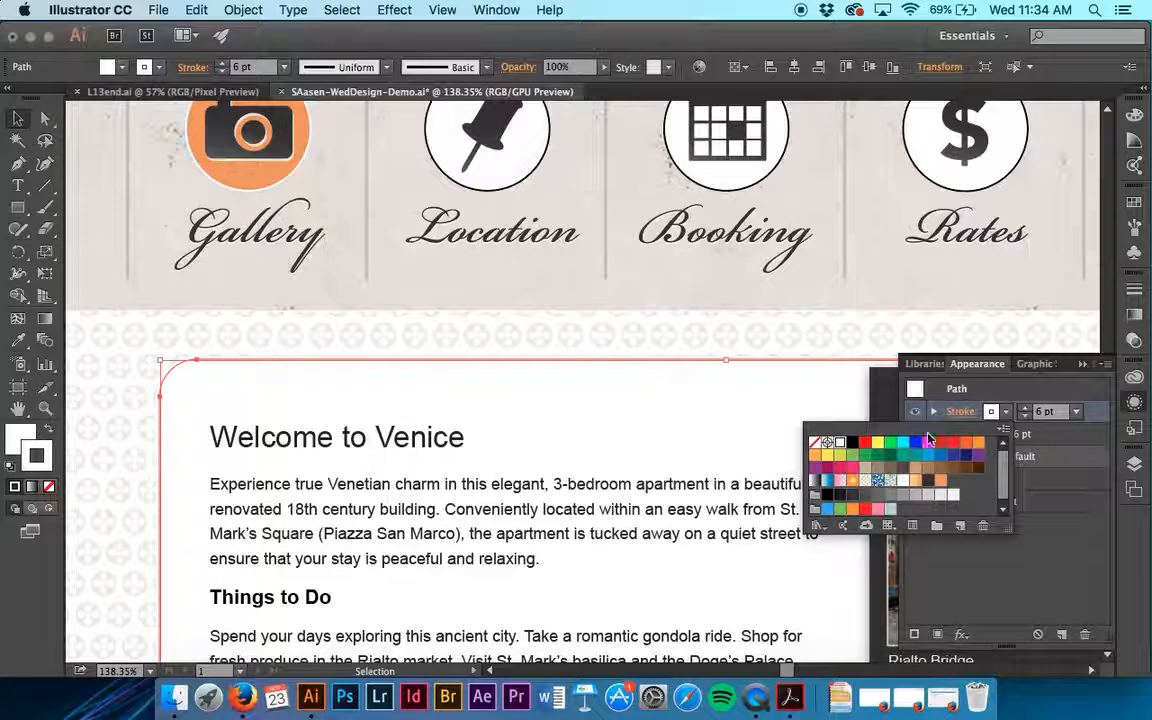
click(1054, 394)
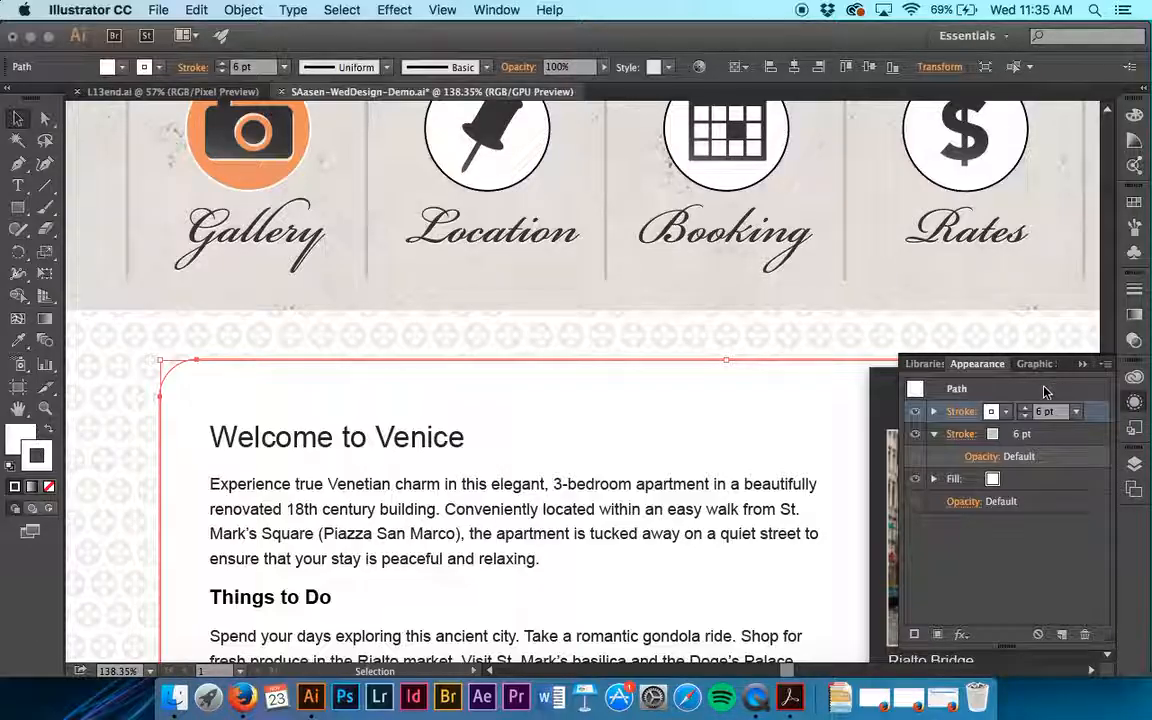
- Align the rounded box's new white 6 pt stroke to the outside
click(960, 412)
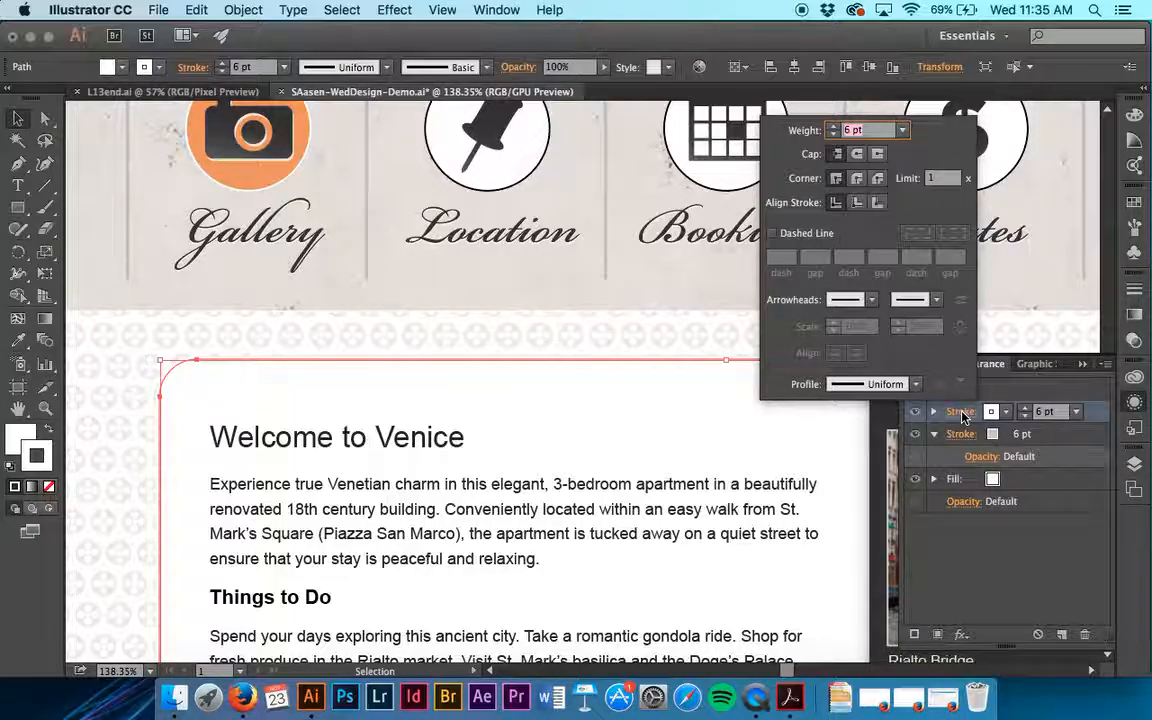
click(879, 203)
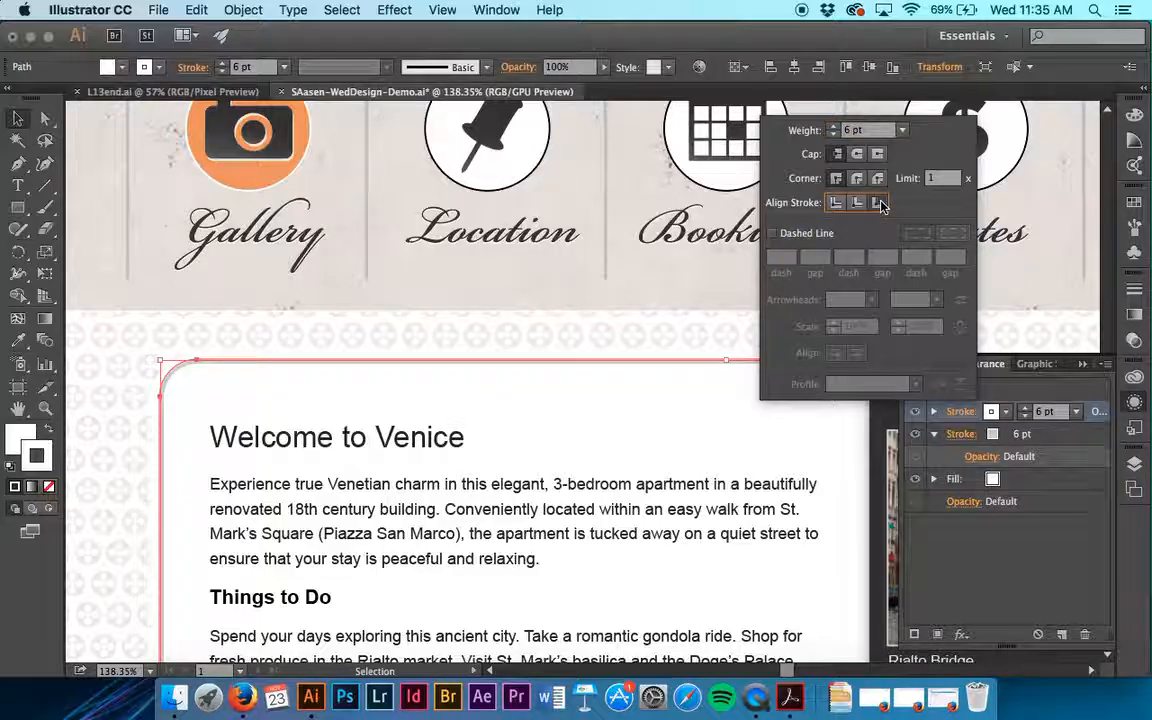
key(Escape)
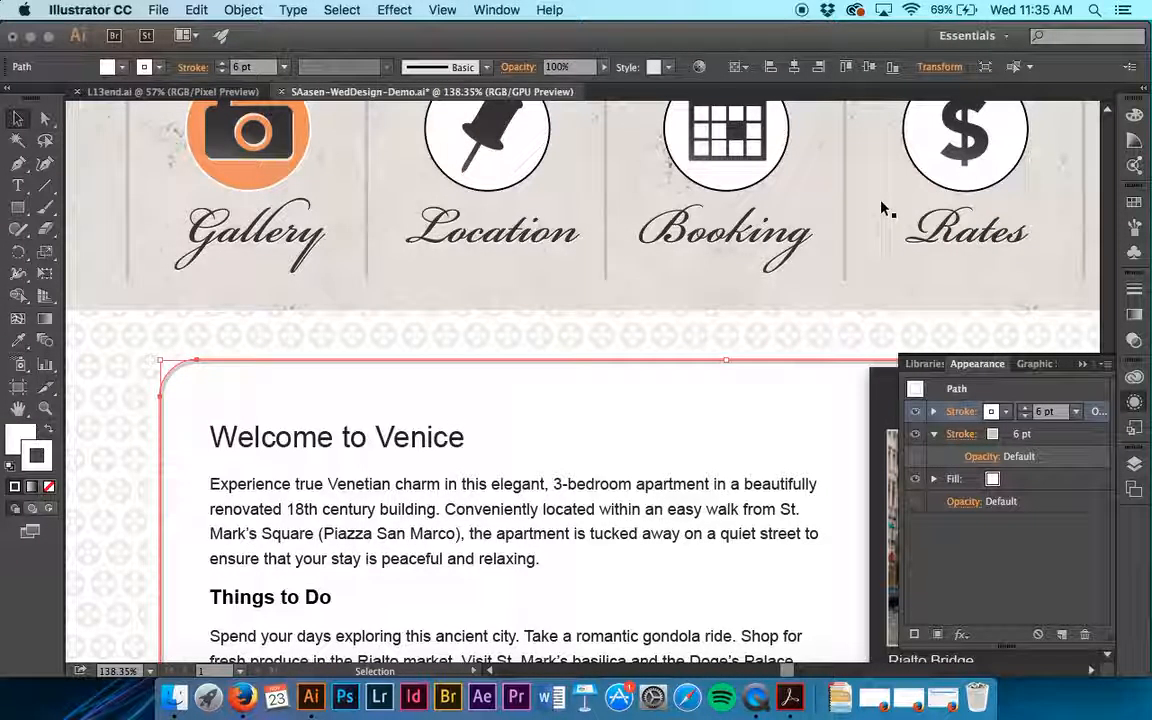
- Check the rounded box's white outer border against the patterned background and save the document
click(239, 347)
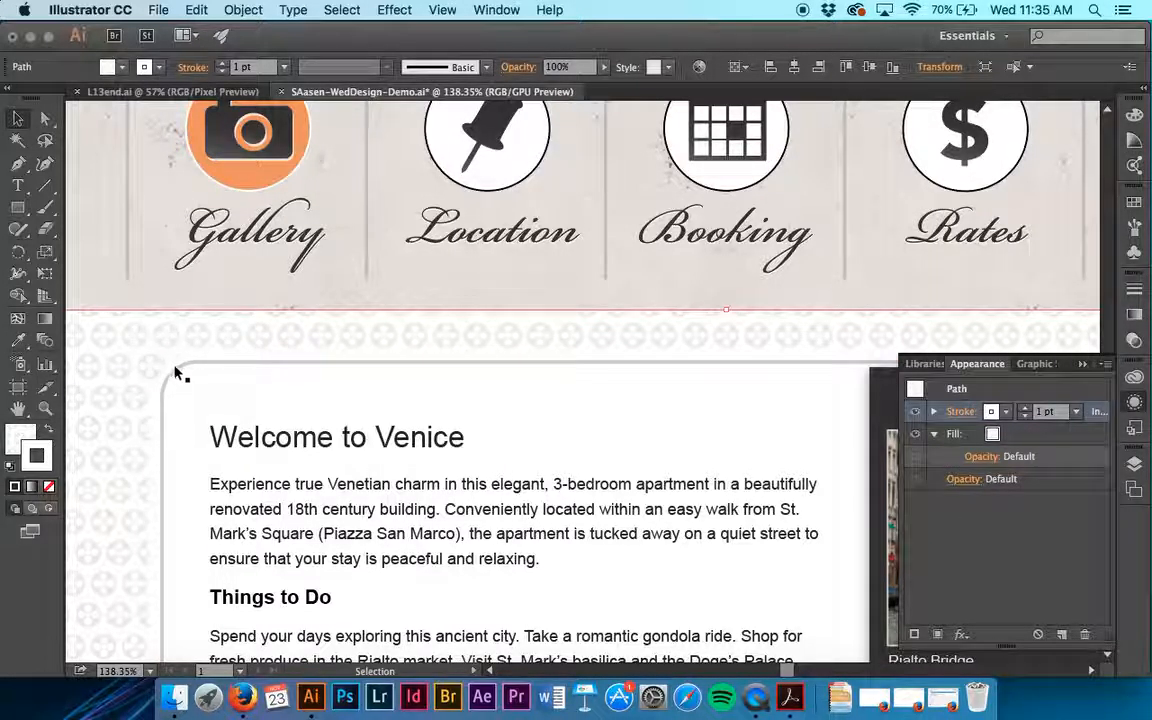
click(258, 403)
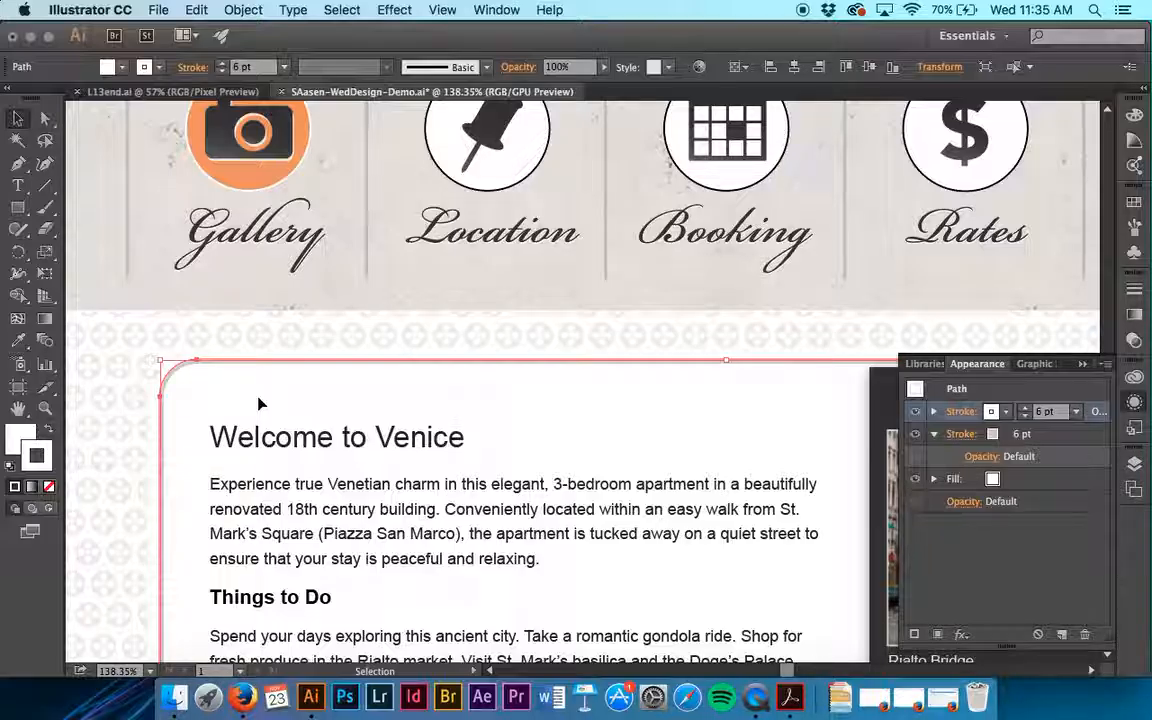
key(a)
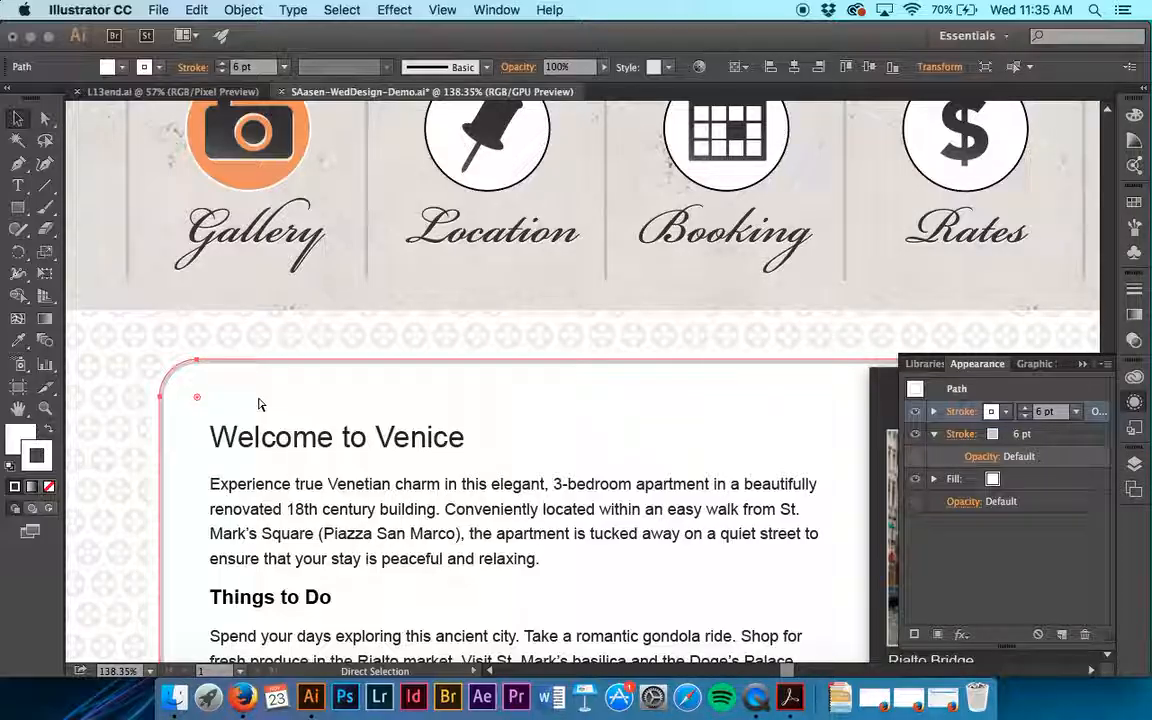
key(v)
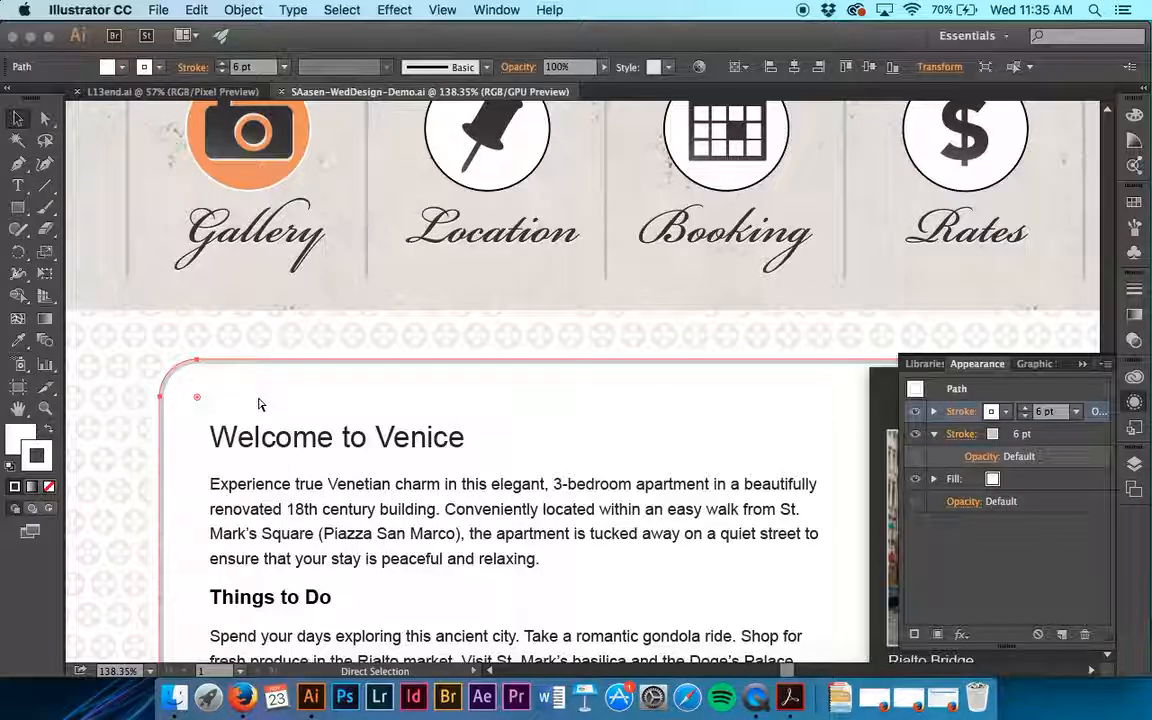
- Add a second fill to the patterned background rectangle behind the content box and apply the light orange gradient swatch to it
key(super+1)
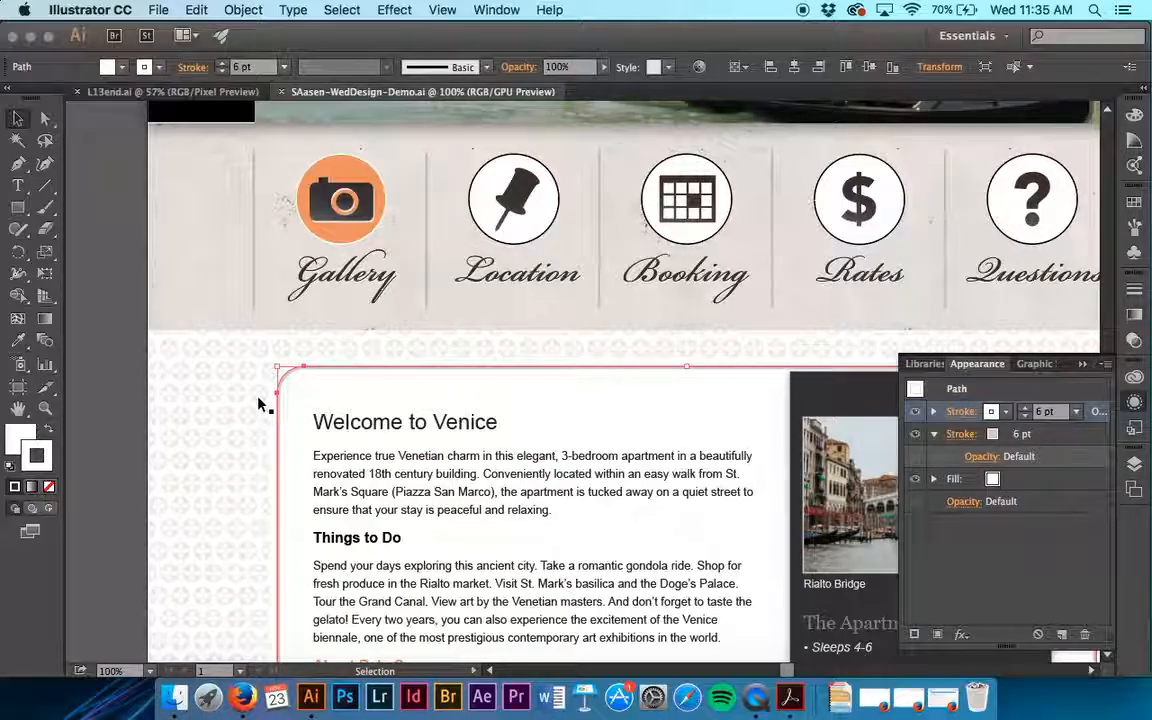
click(219, 386)
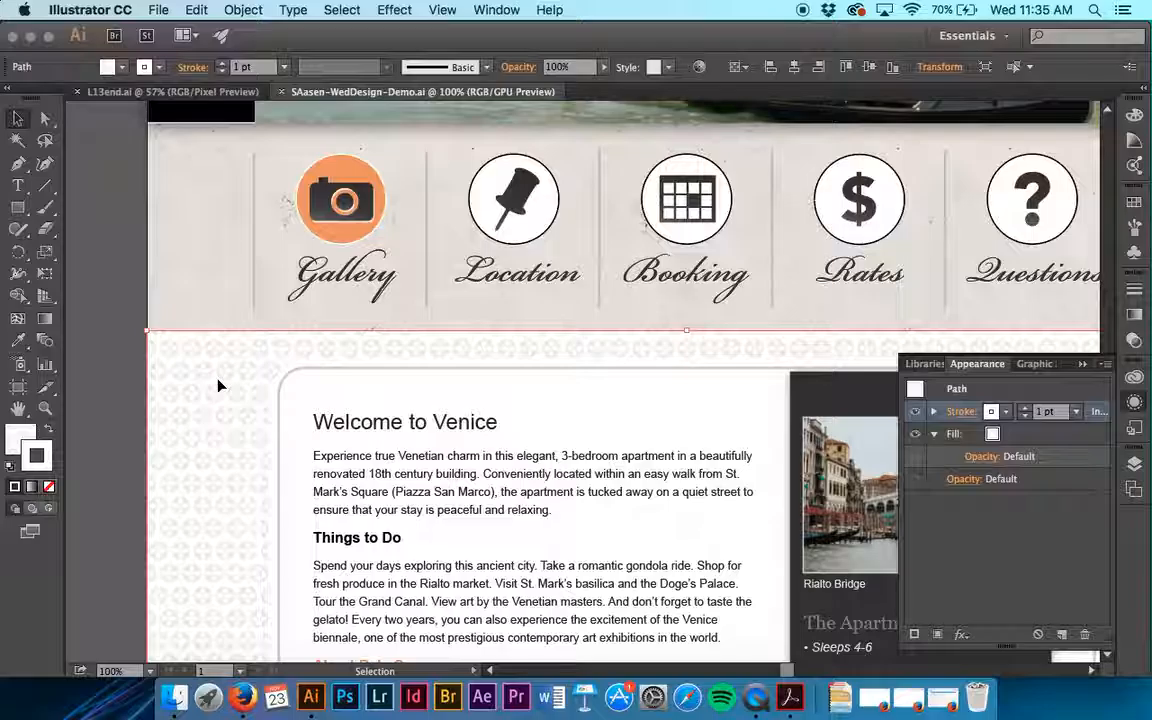
click(1045, 440)
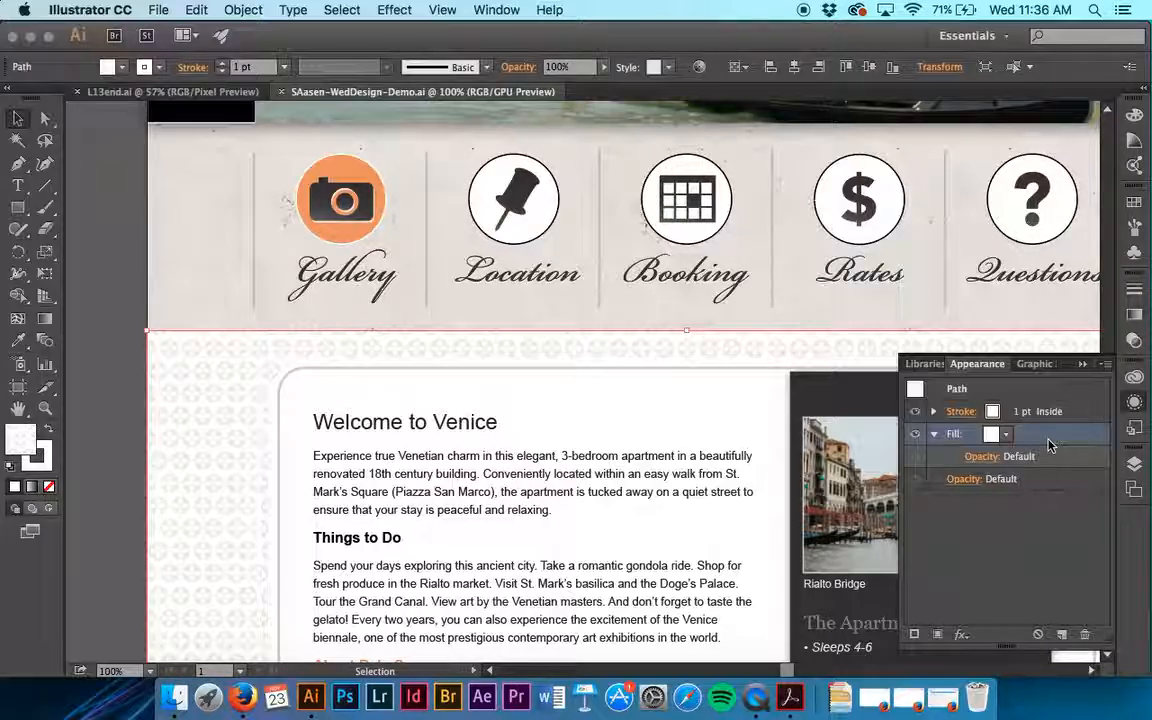
click(938, 635)
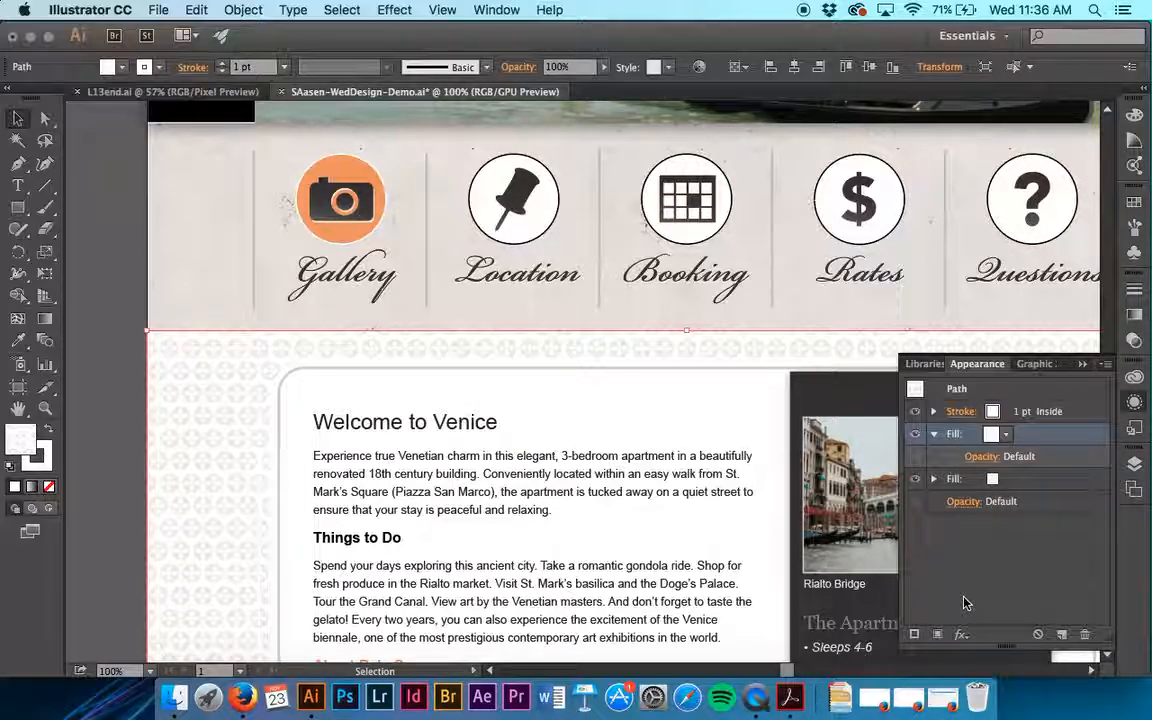
click(1006, 435)
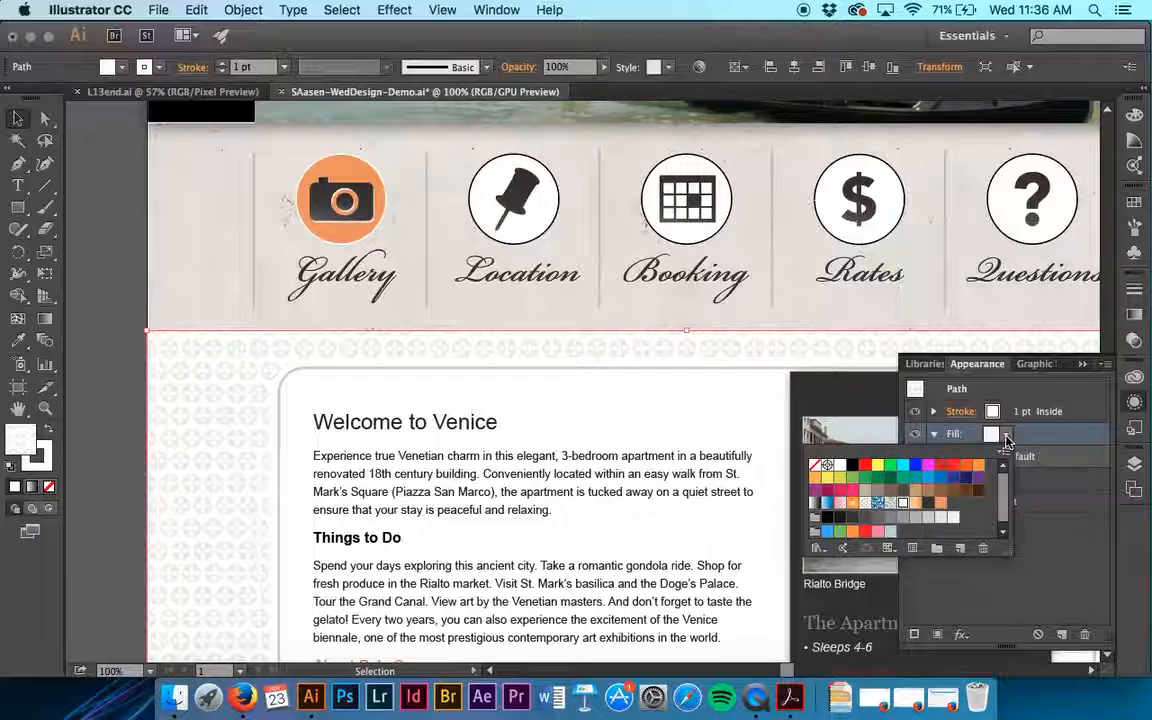
click(916, 502)
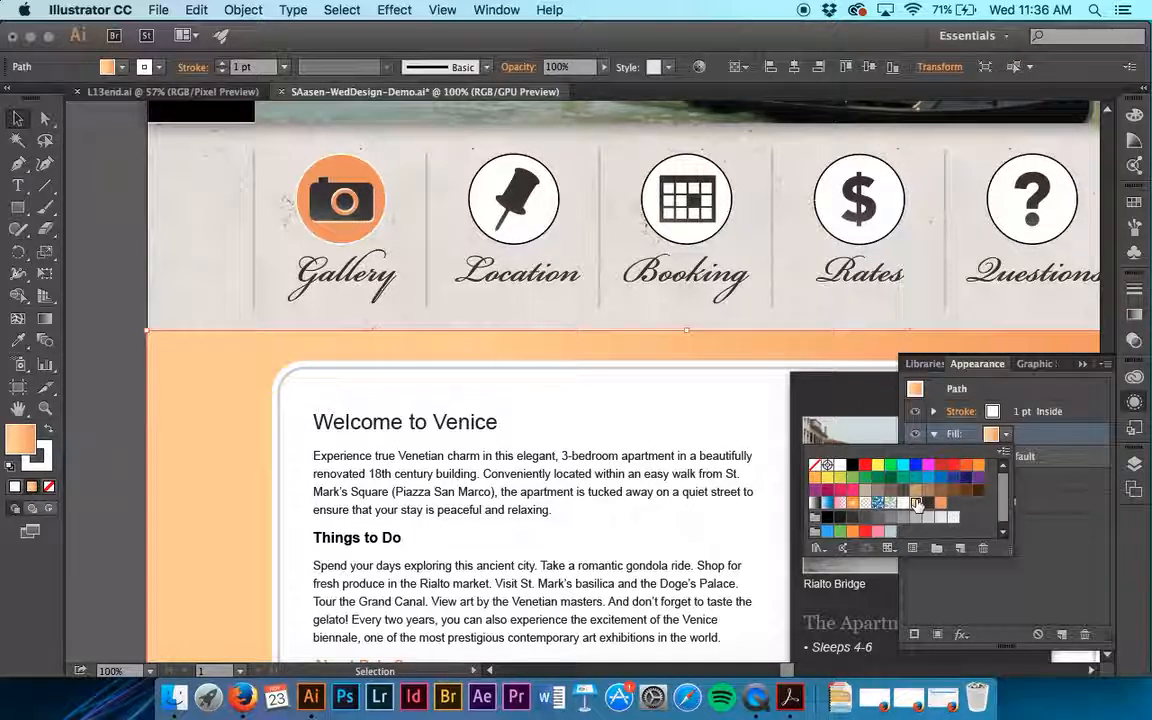
click(1075, 528)
- Examine the swatch of the background rectangle's lower fill and how the orange gradient runs across the lower part of the page
click(996, 480)
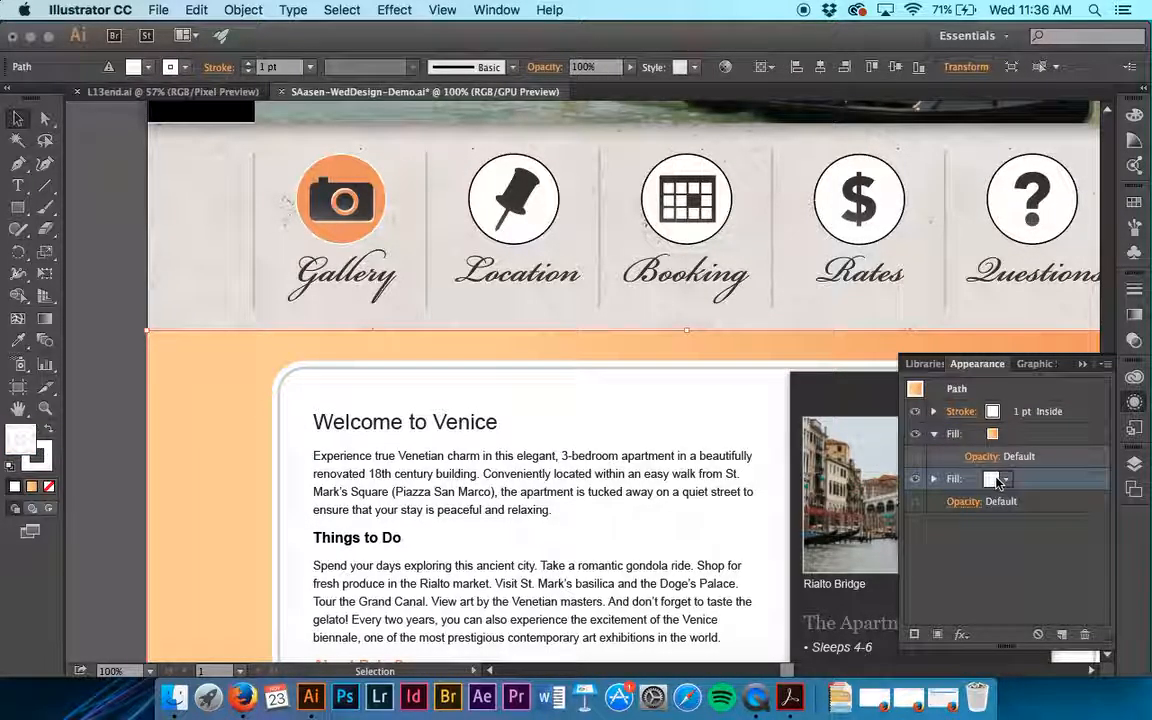
click(1005, 481)
click(1005, 481)
click(1005, 481)
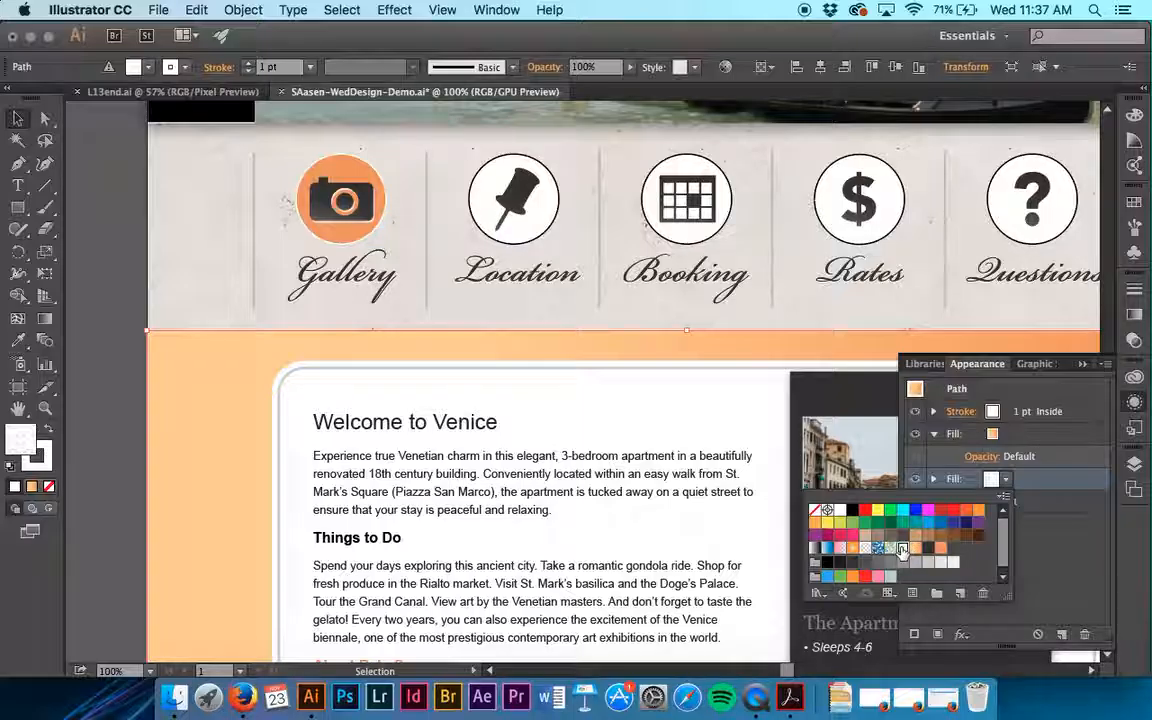
click(1019, 482)
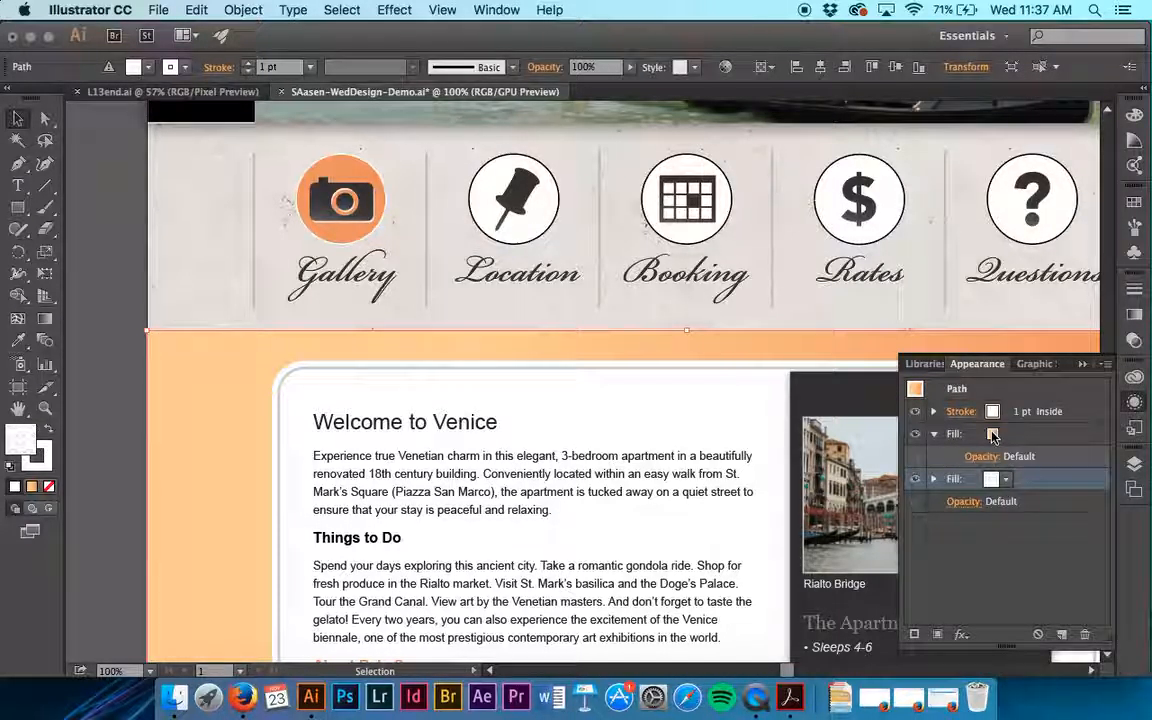
scroll(255, 419, down, 5)
scroll(255, 419, down, 7)
scroll(255, 419, up, 4)
scroll(255, 419, right, 7)
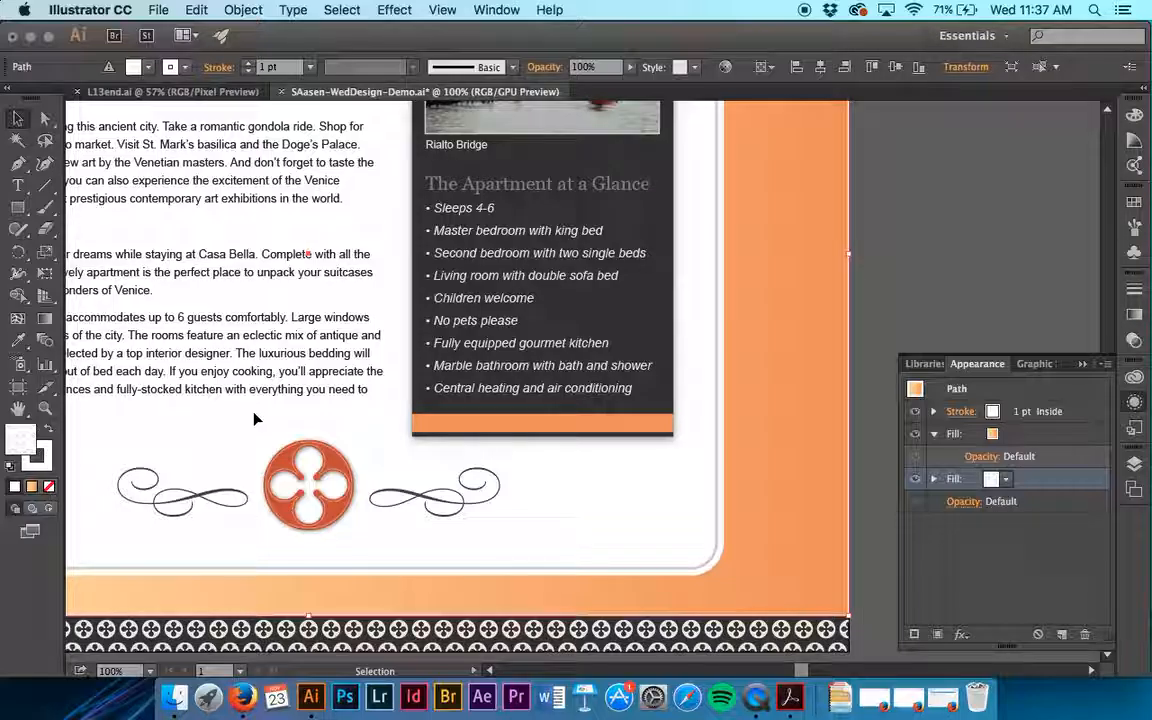
scroll(255, 419, left, 7)
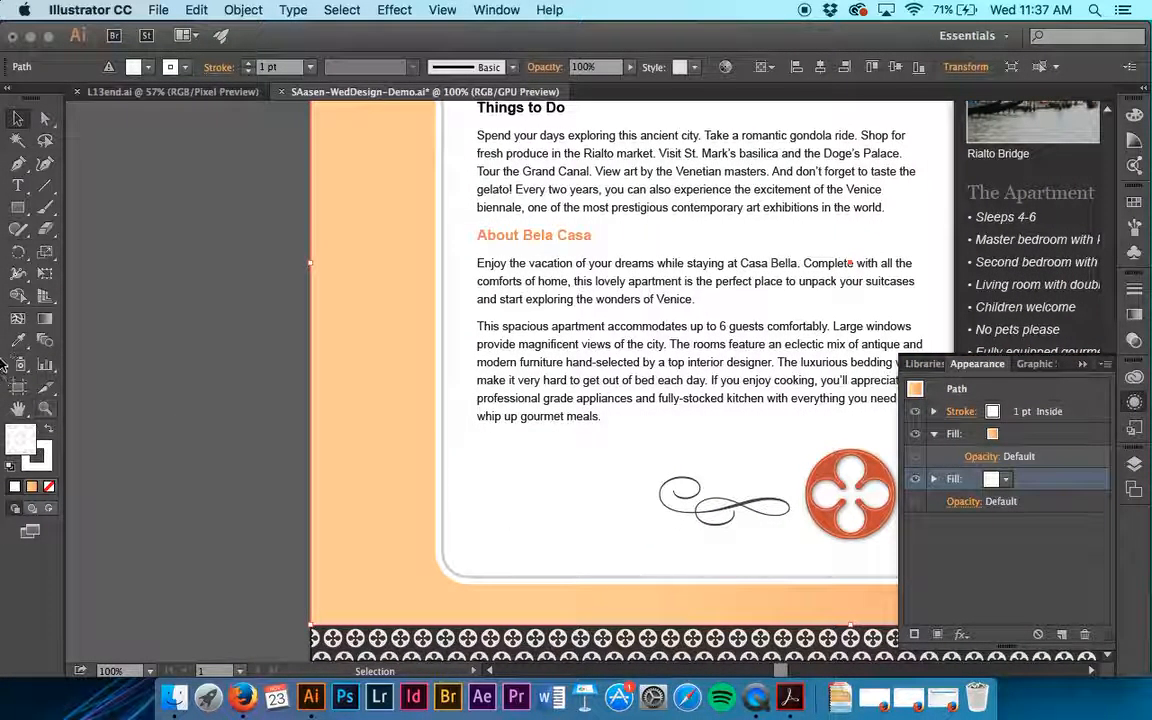
- Try to run the background rectangle's gradient vertically by making its targeted fill a linear gradient at a 90° angle
scroll(481, 384, right, 2)
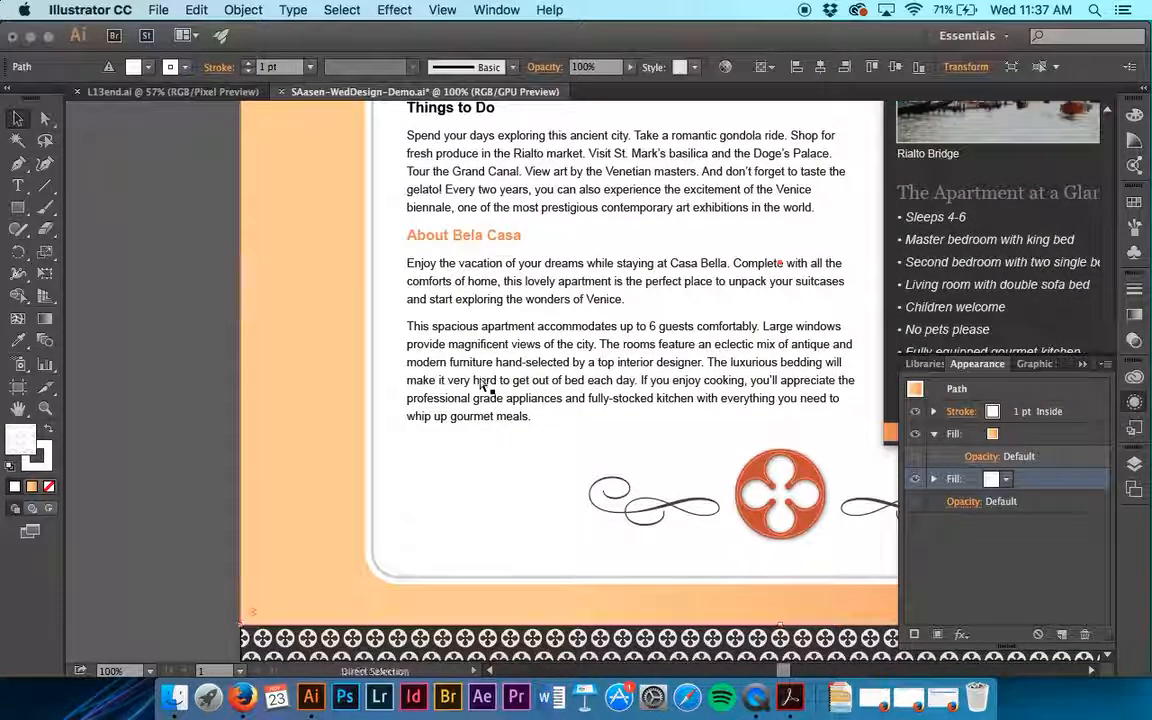
key(super+minus)
key(super+minus)
scroll(481, 382, up, 2)
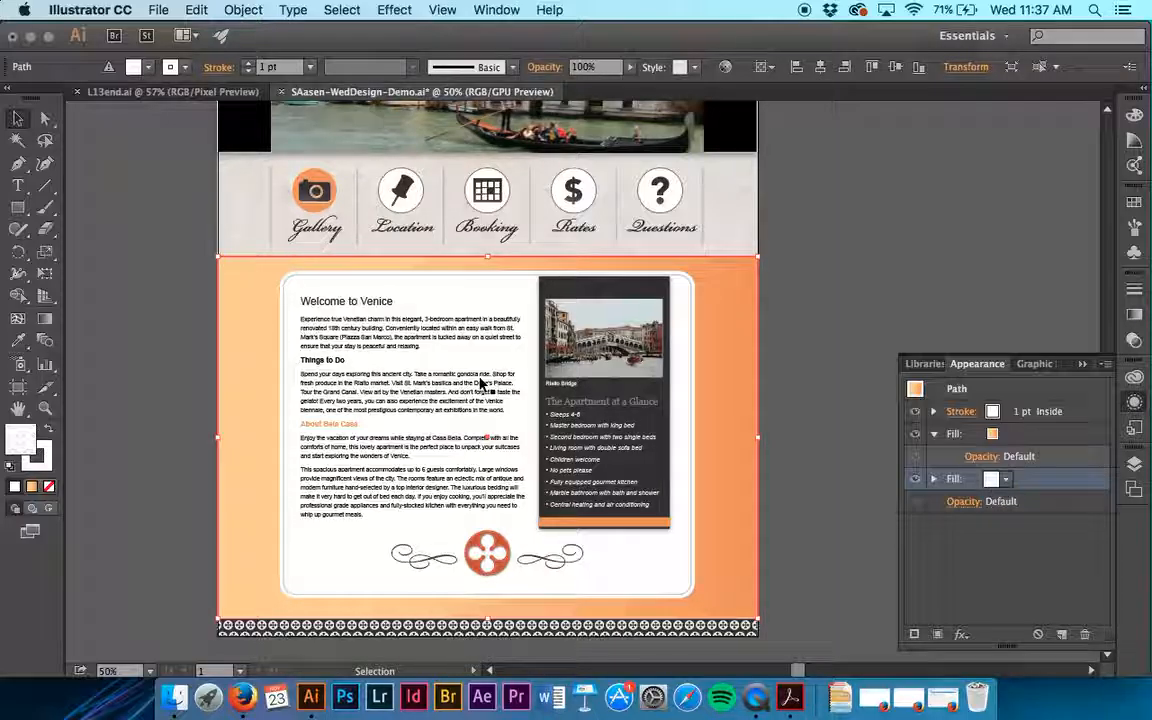
click(1134, 313)
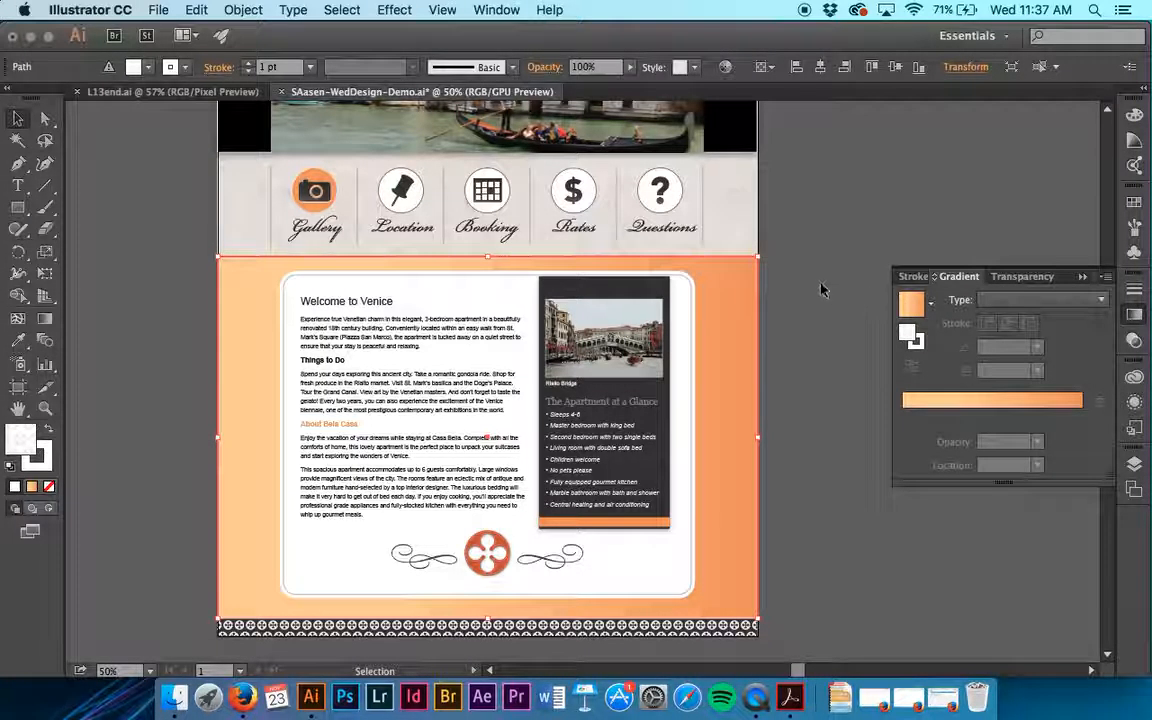
click(1048, 312)
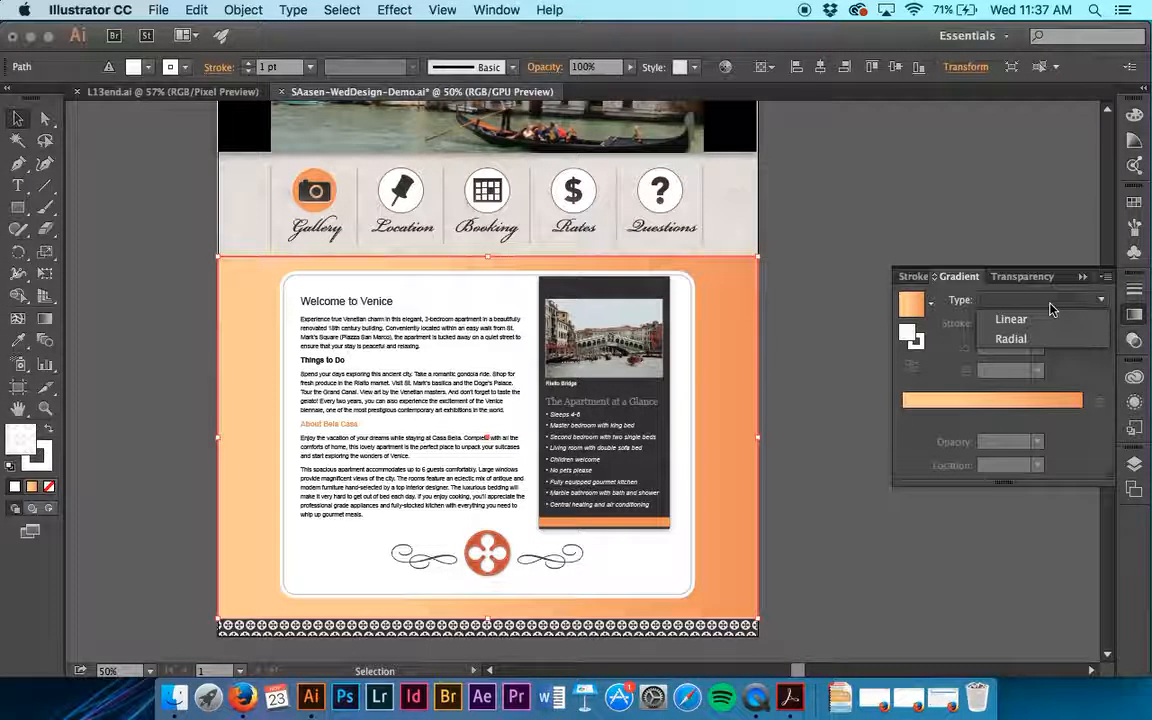
click(1047, 318)
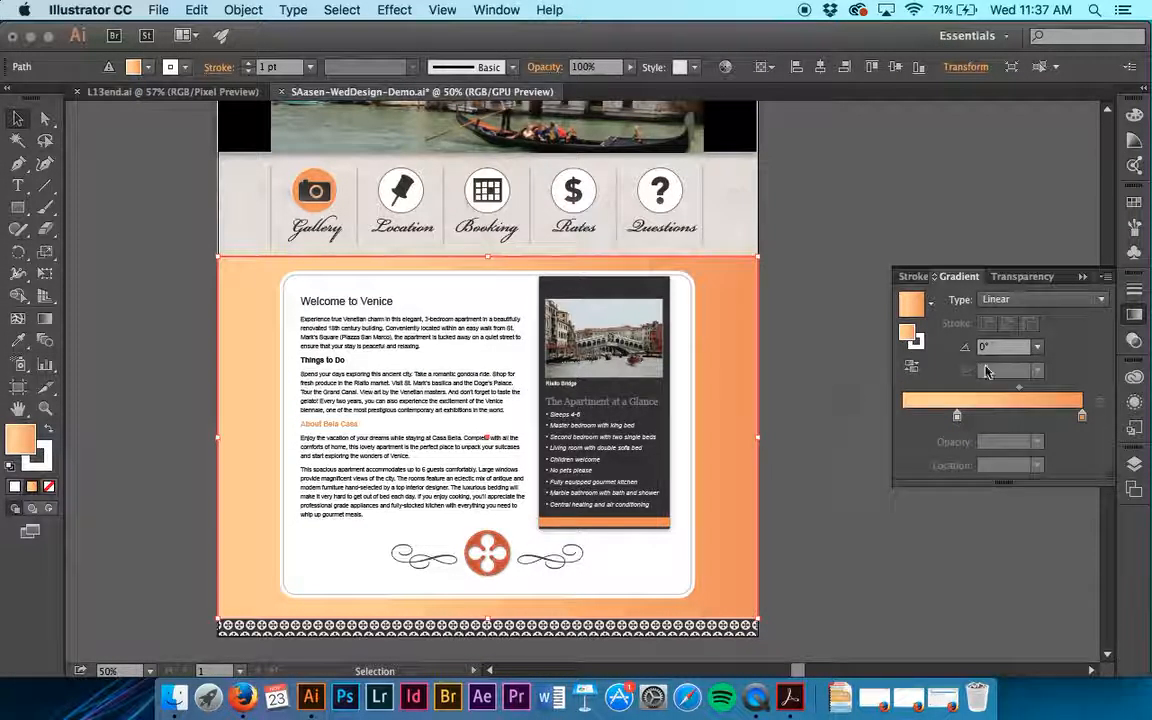
click(1038, 347)
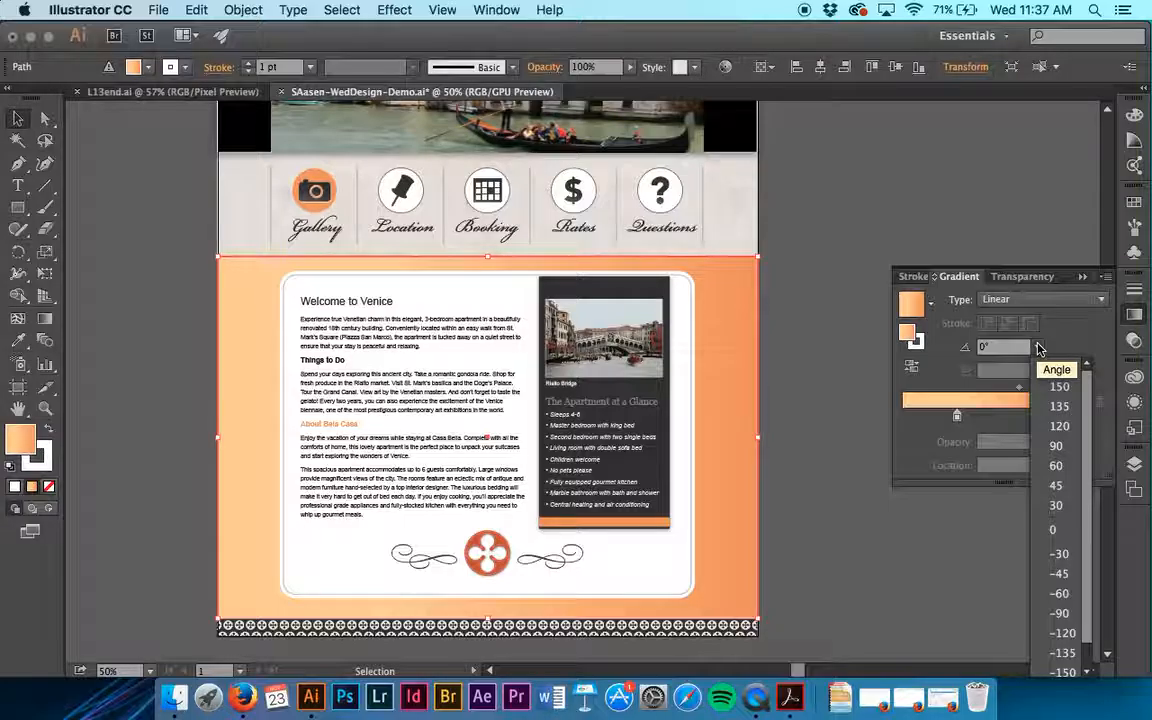
click(1057, 446)
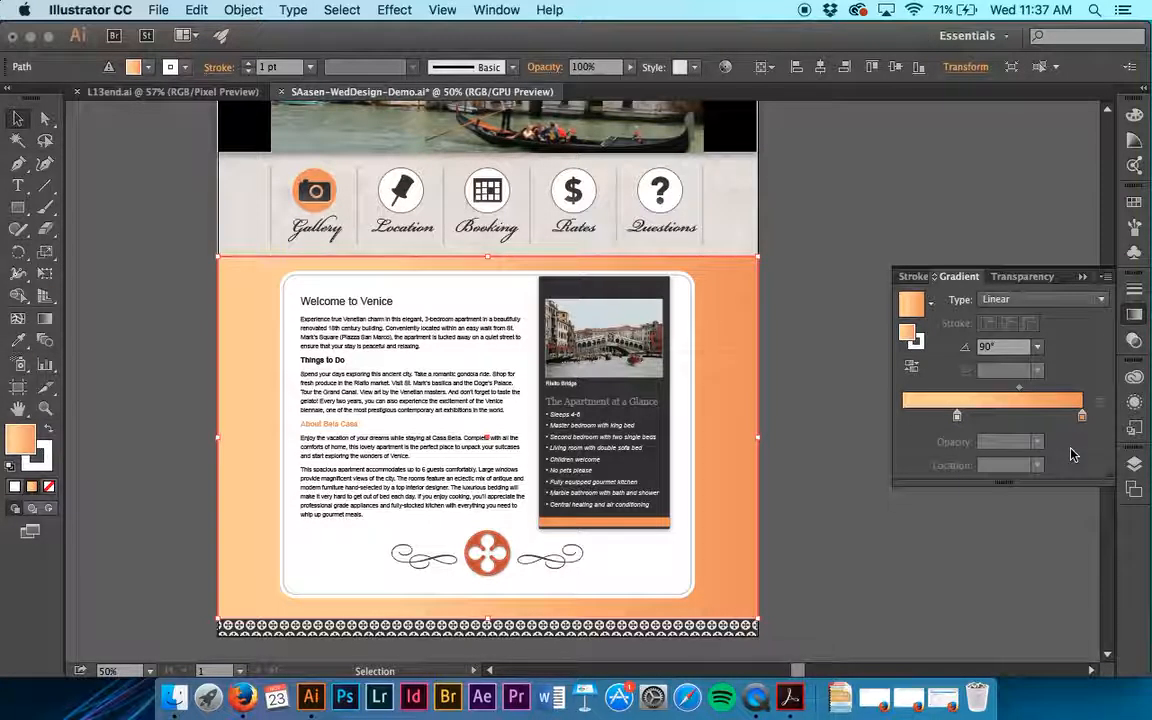
- Reselect the background rectangle and try its gradient angle of 90° a second time
click(826, 385)
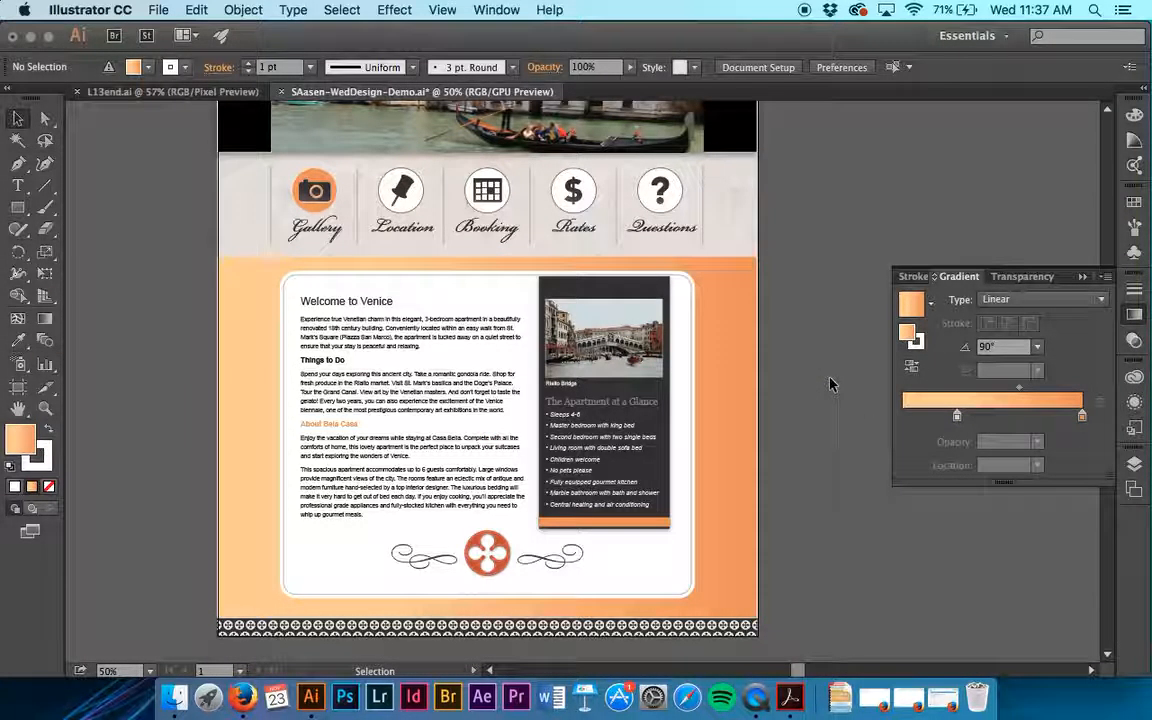
click(724, 370)
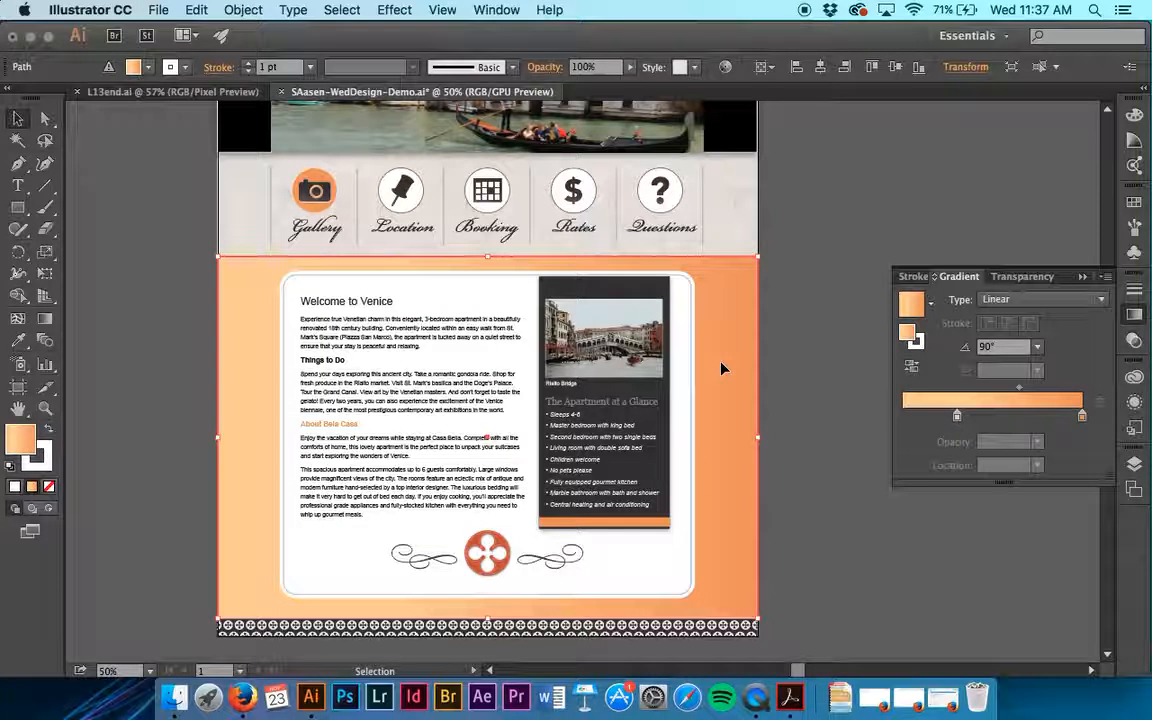
click(1037, 348)
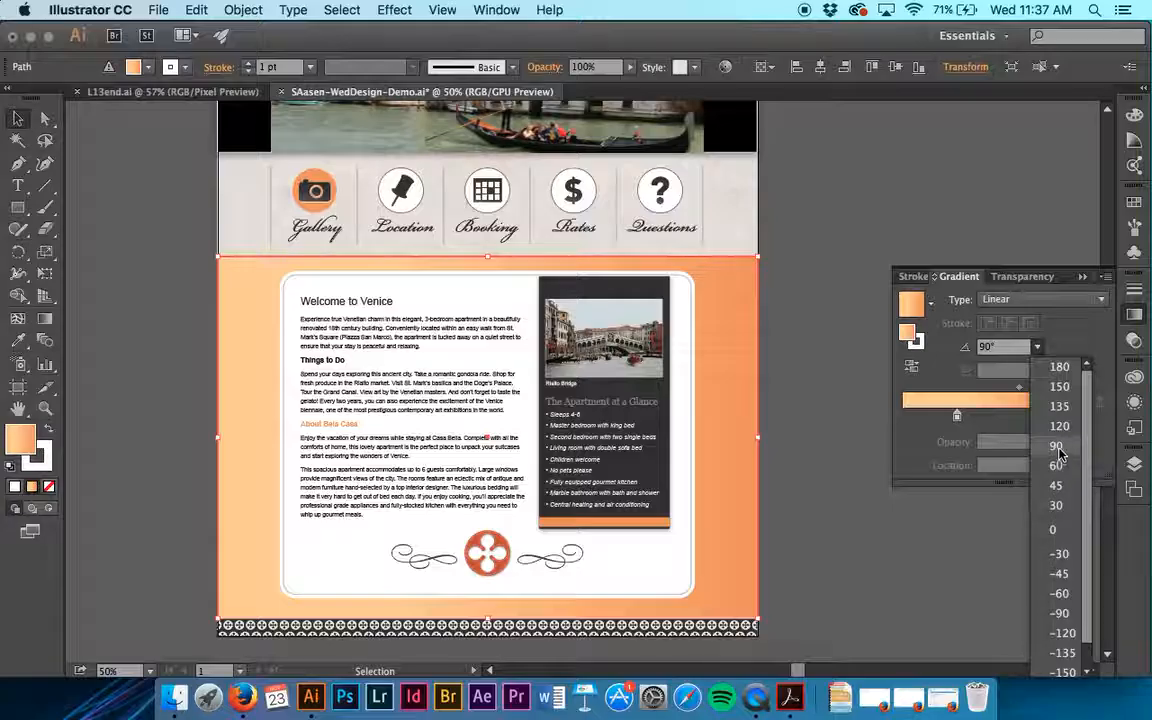
click(1057, 447)
click(881, 266)
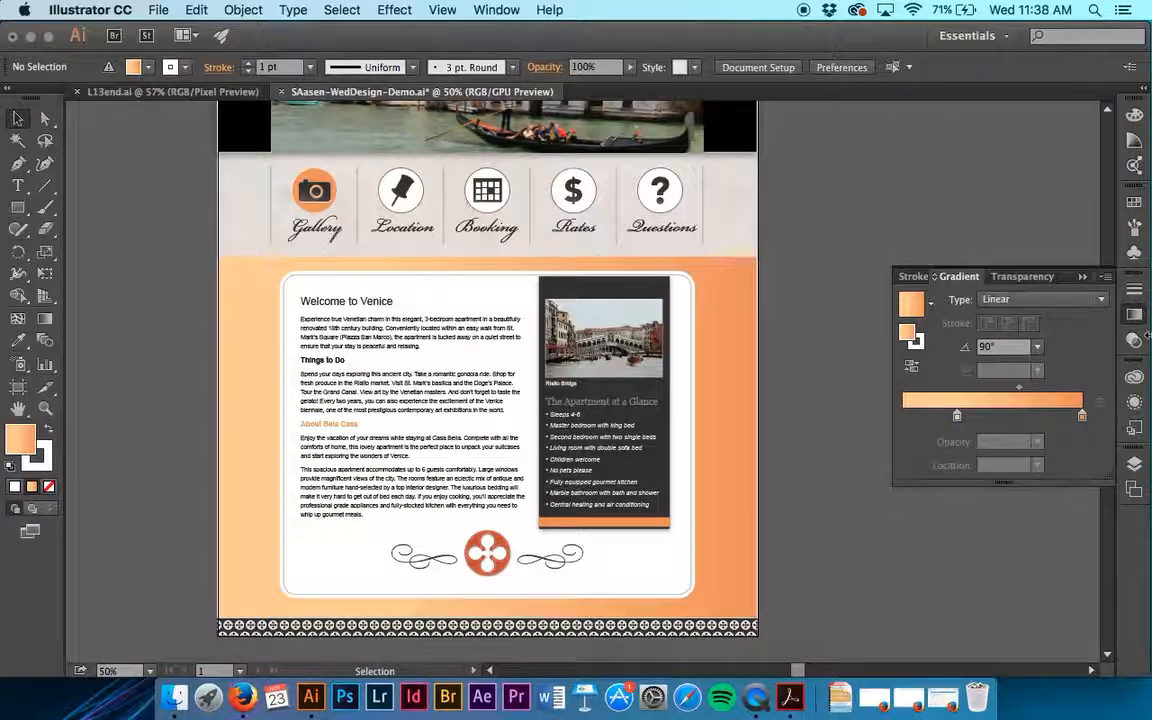
- Try to restore the lower fill by assigning it the light pattern swatch
click(1135, 402)
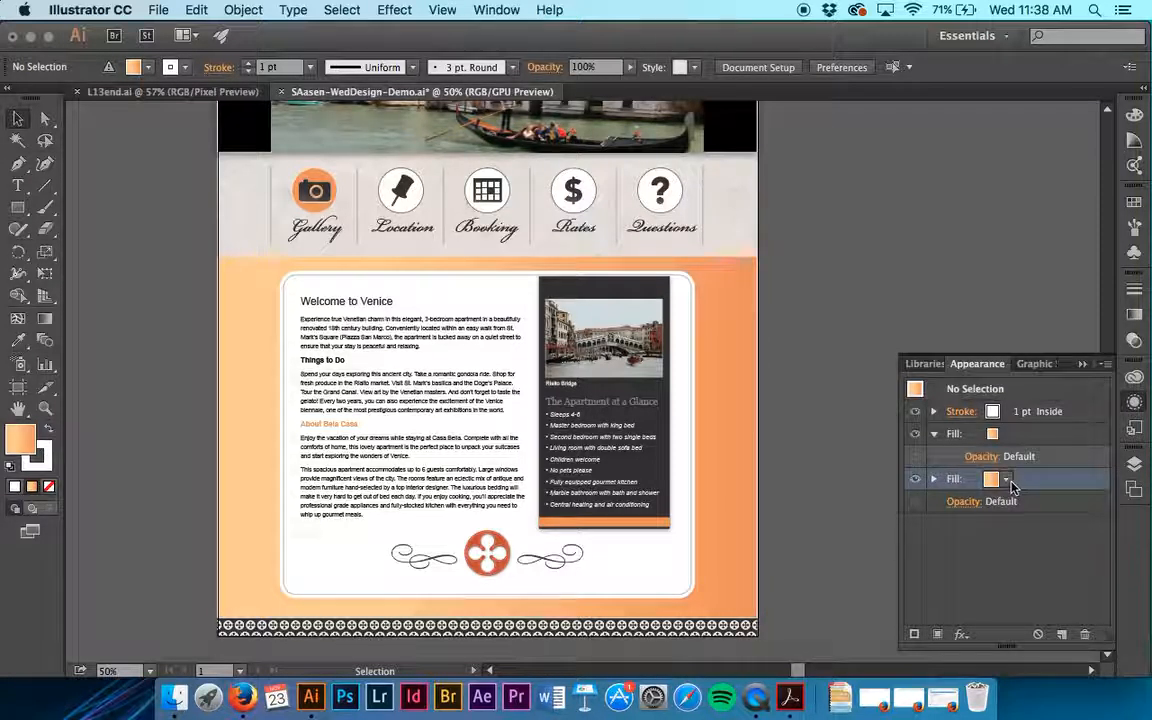
click(1006, 480)
click(839, 509)
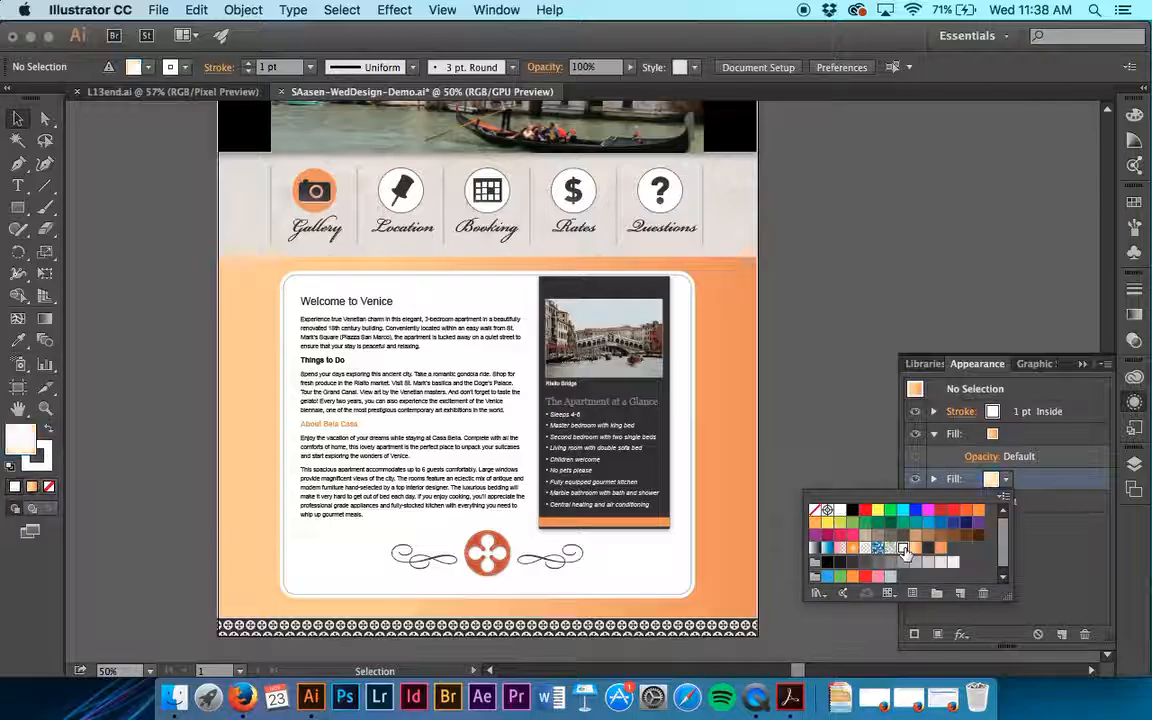
click(1032, 437)
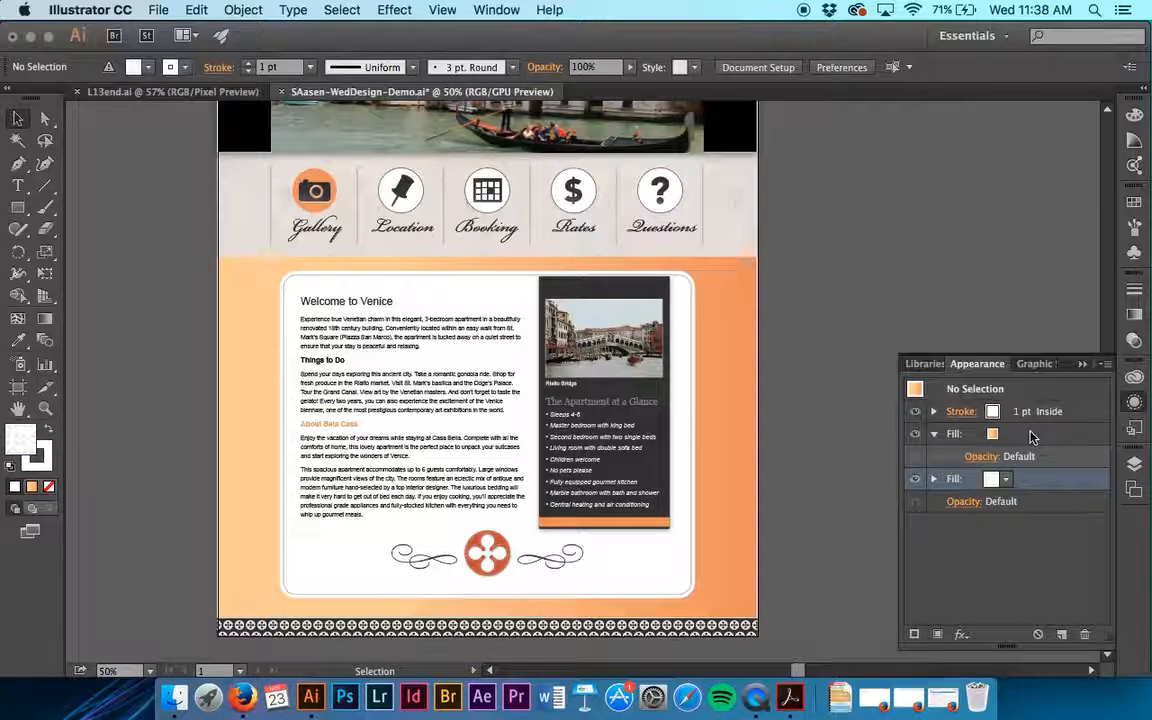
- Target the upper orange gradient fill and try setting its angle to 90°
click(1030, 436)
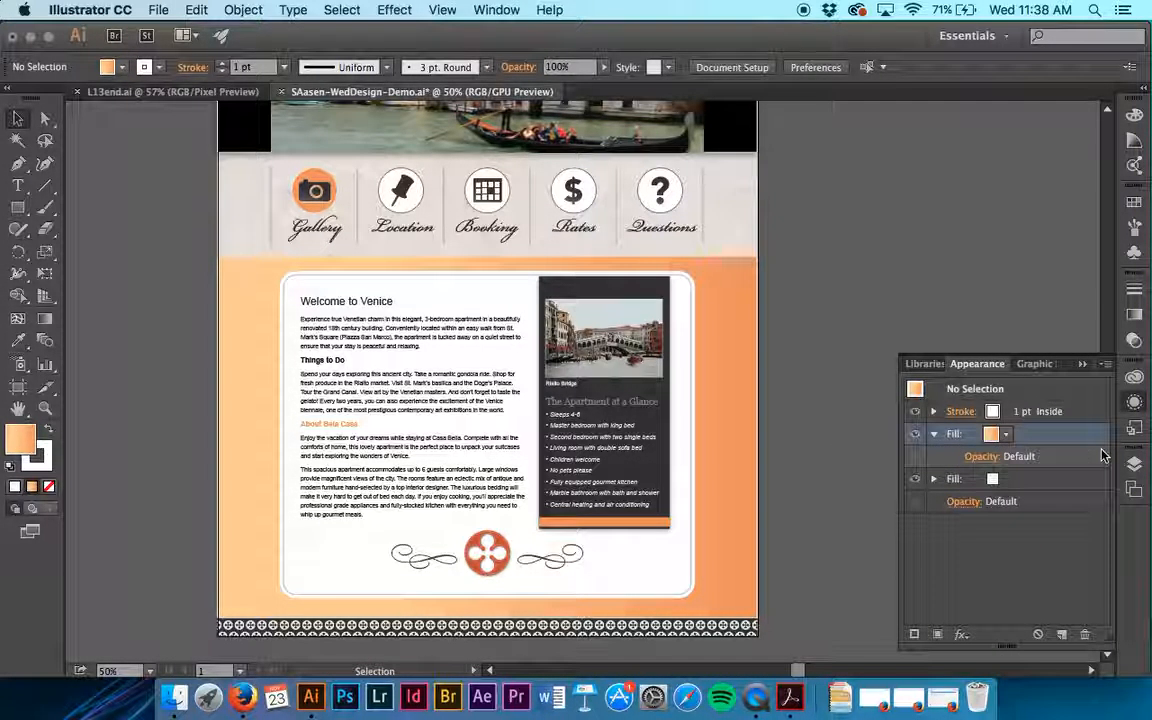
click(1134, 315)
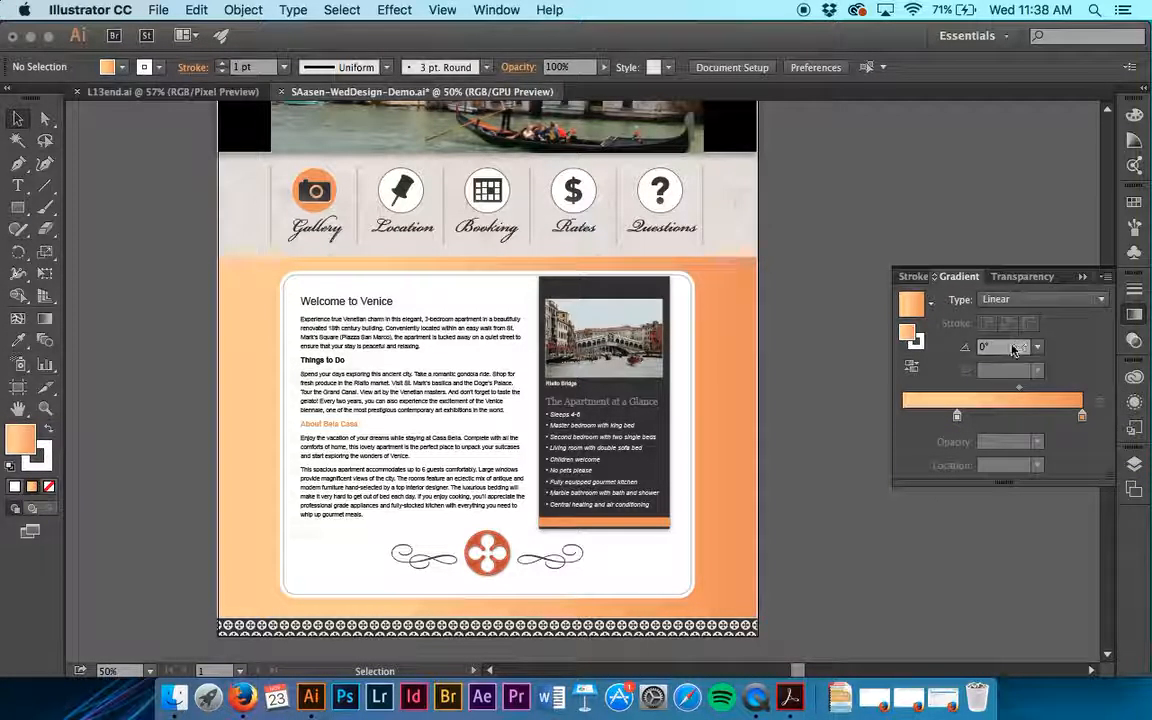
click(1038, 346)
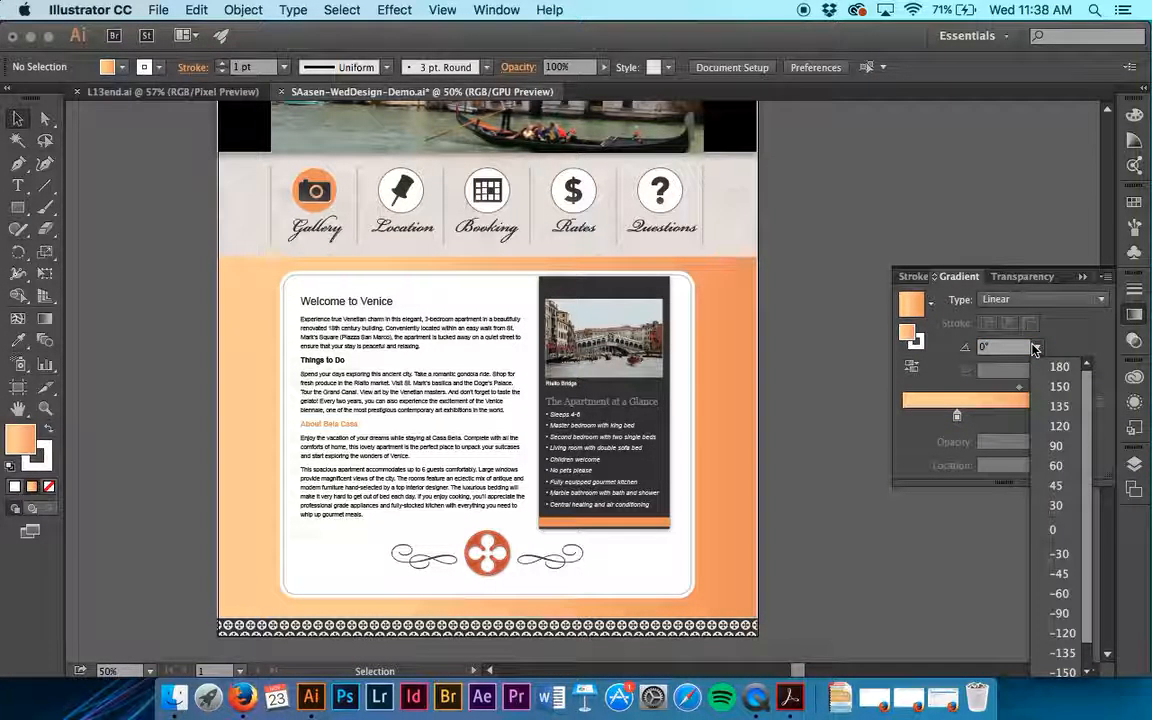
click(1056, 446)
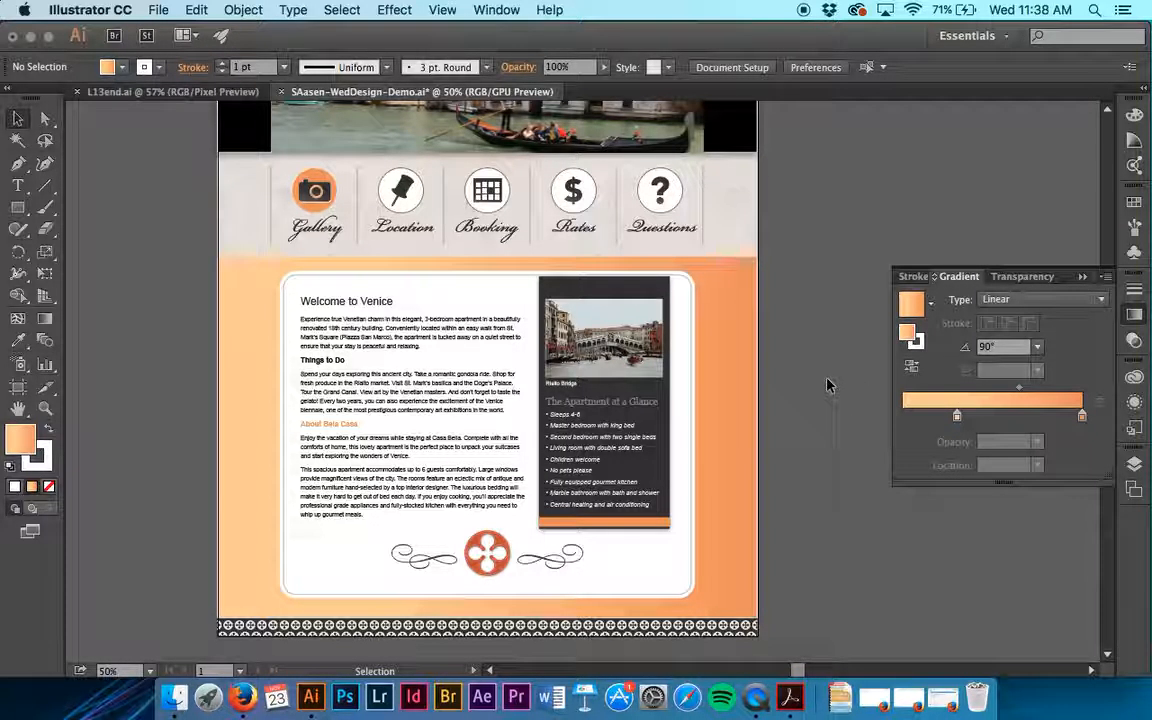
- Select the background rectangle again and try to apply the 90° angle to its gradient
click(745, 340)
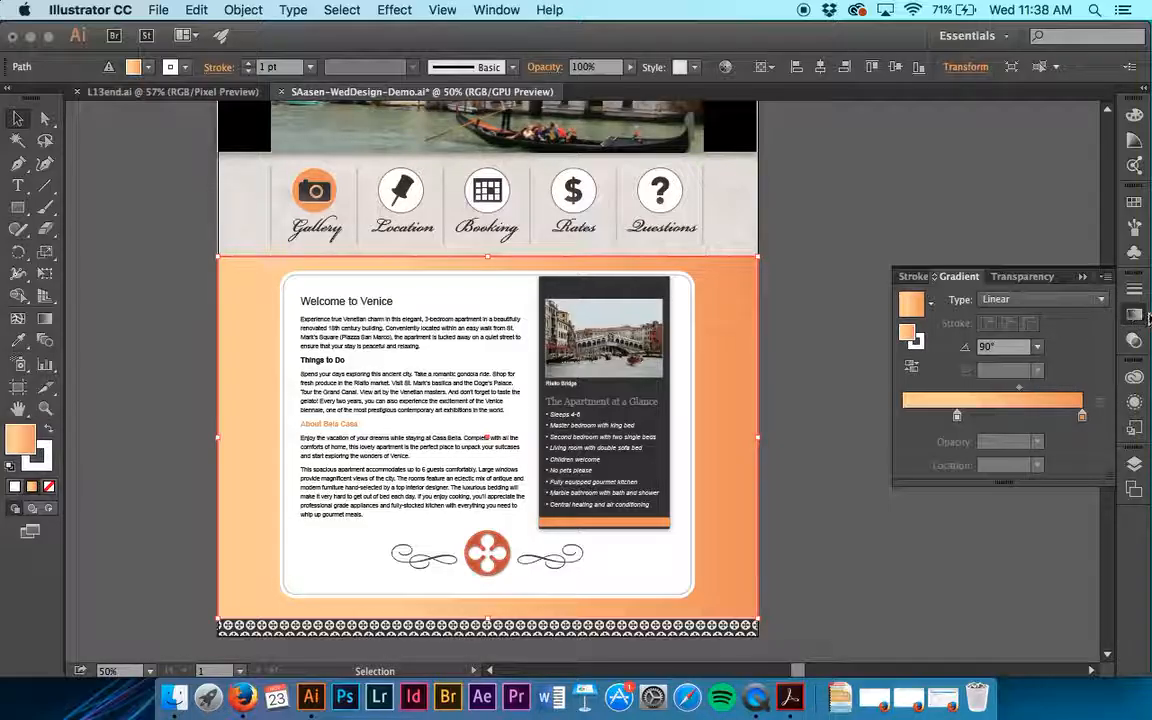
click(1037, 346)
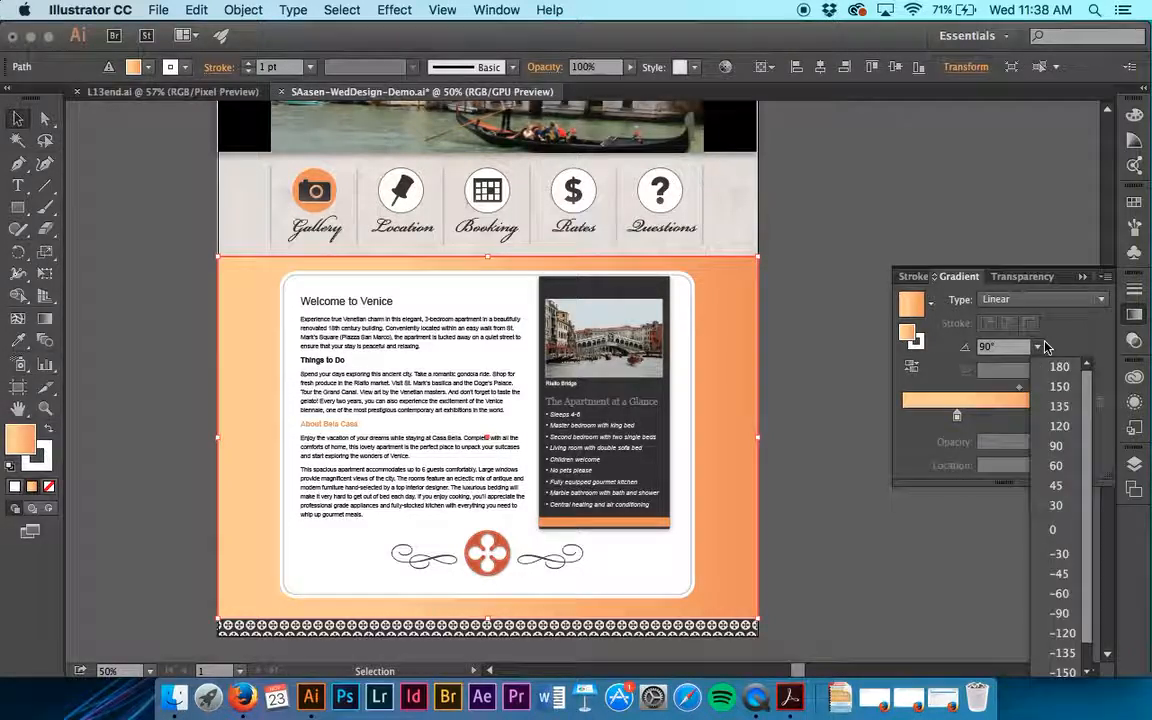
click(1054, 450)
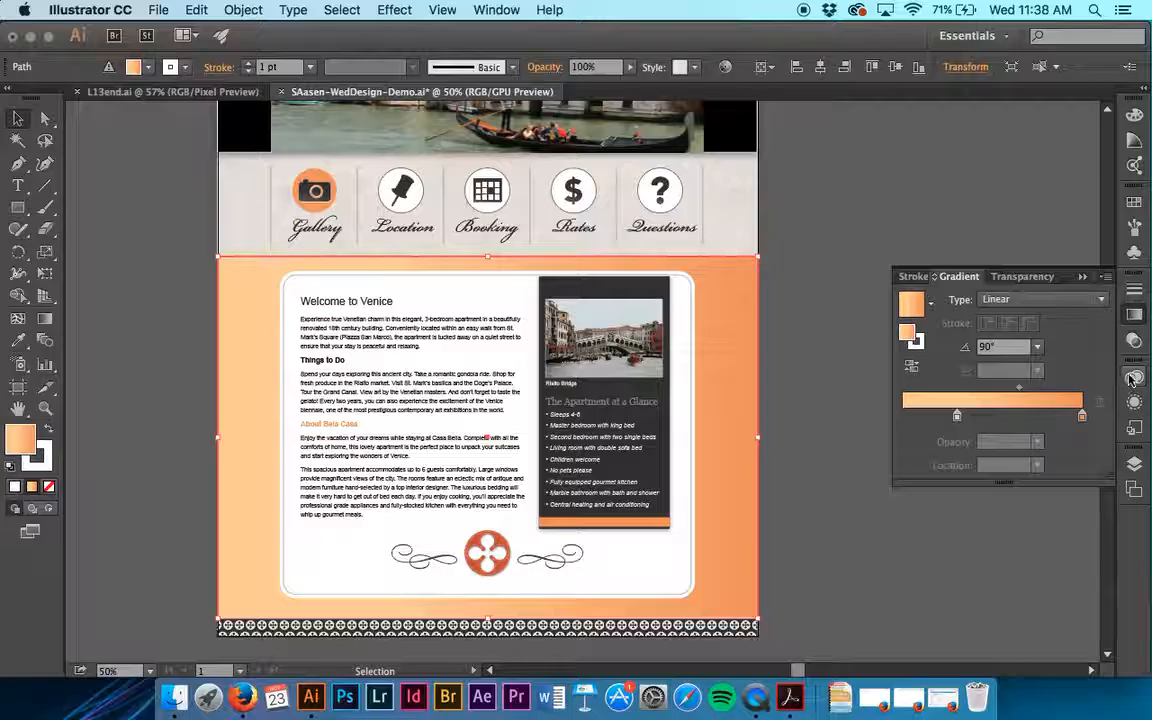
- Apply the light pattern swatch to the background rectangle's lower fill and hide that fill
click(1134, 404)
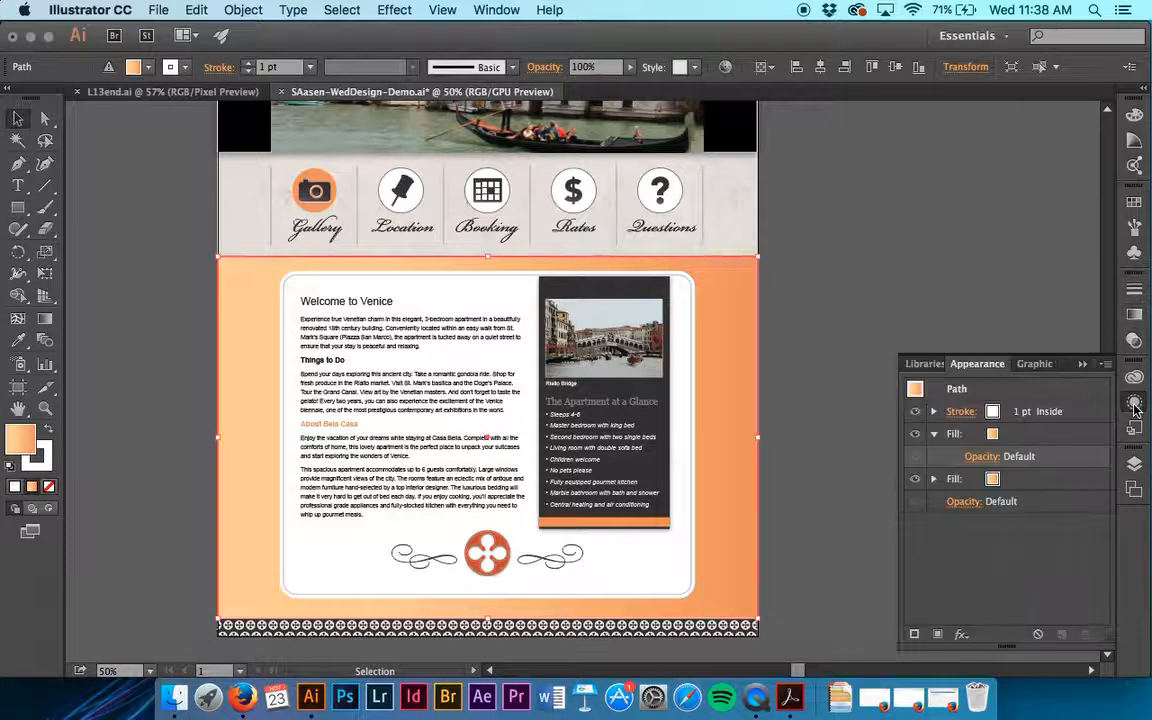
click(1008, 481)
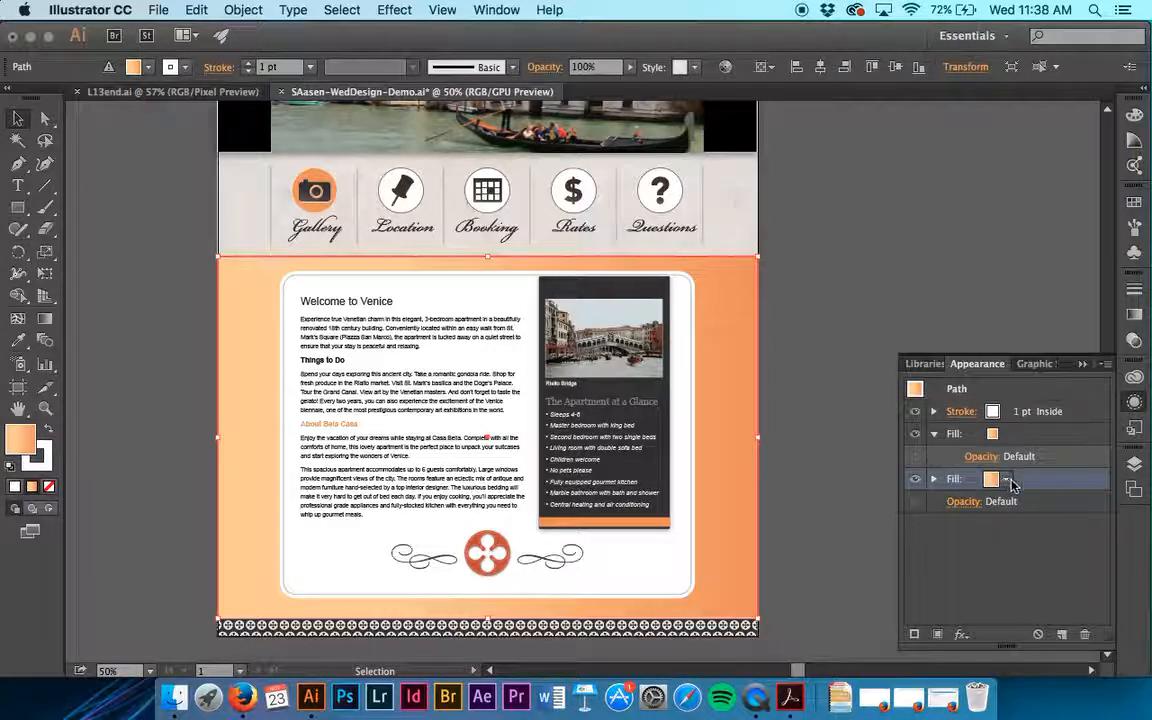
click(1006, 480)
click(840, 510)
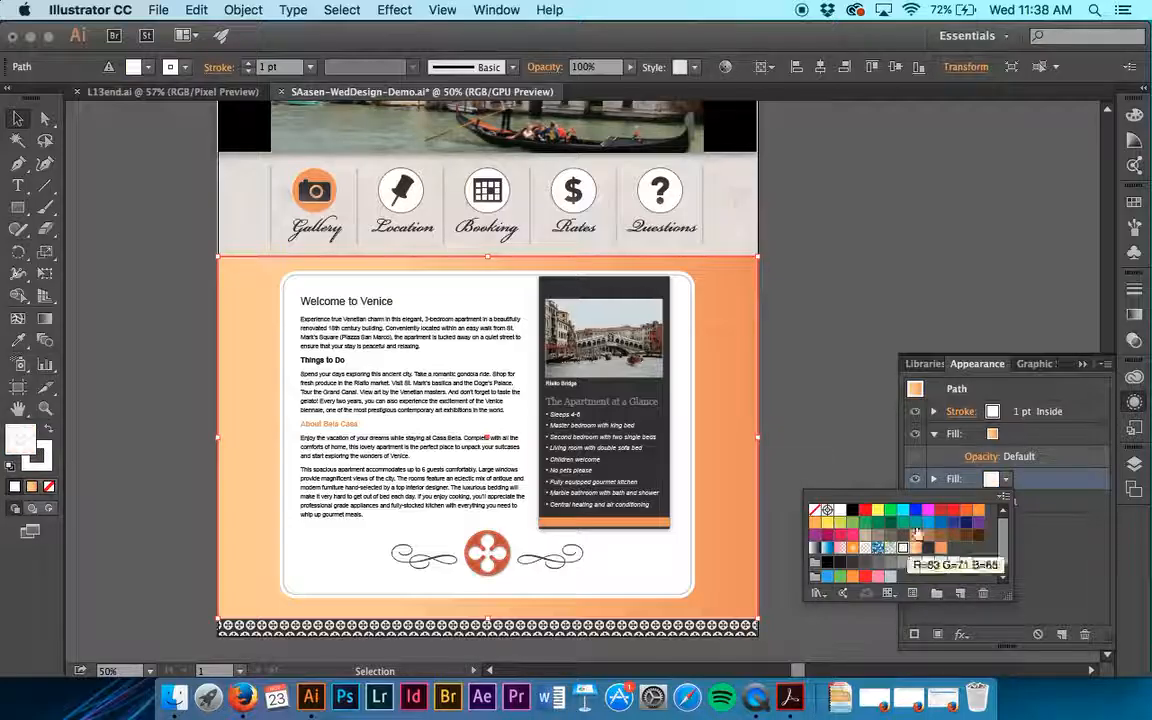
click(1059, 516)
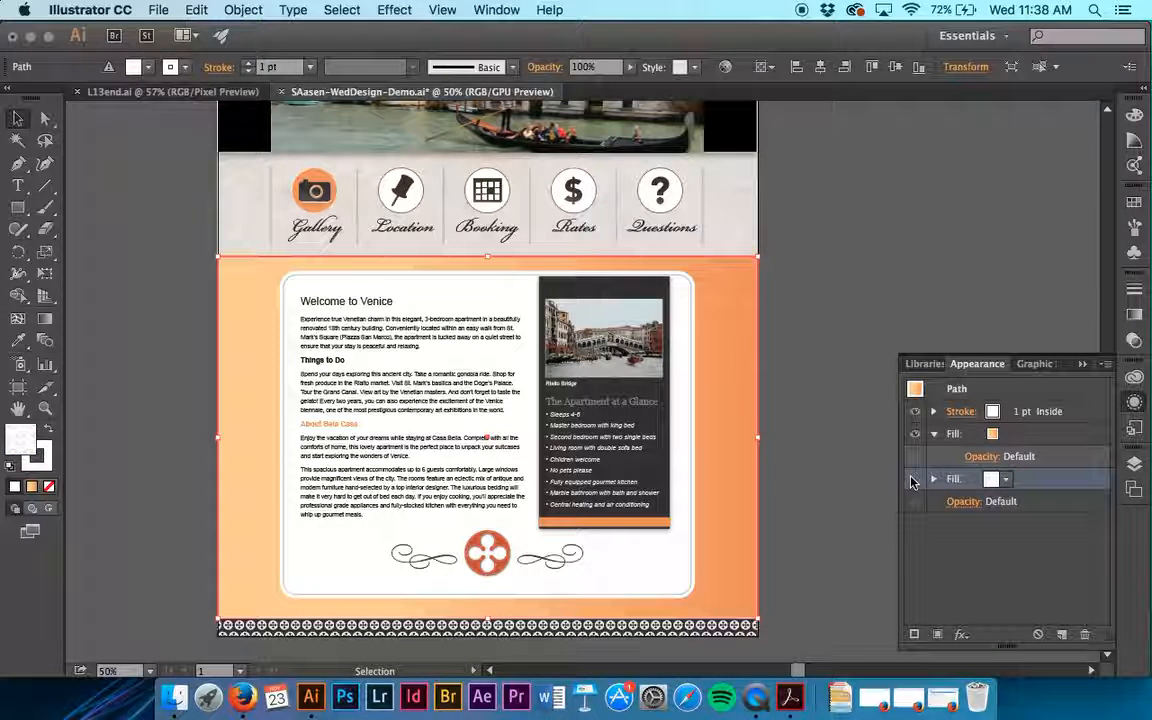
- Target the background rectangle's upper orange gradient fill and set its linear gradient angle to 90°
click(1032, 433)
click(1005, 438)
click(1004, 438)
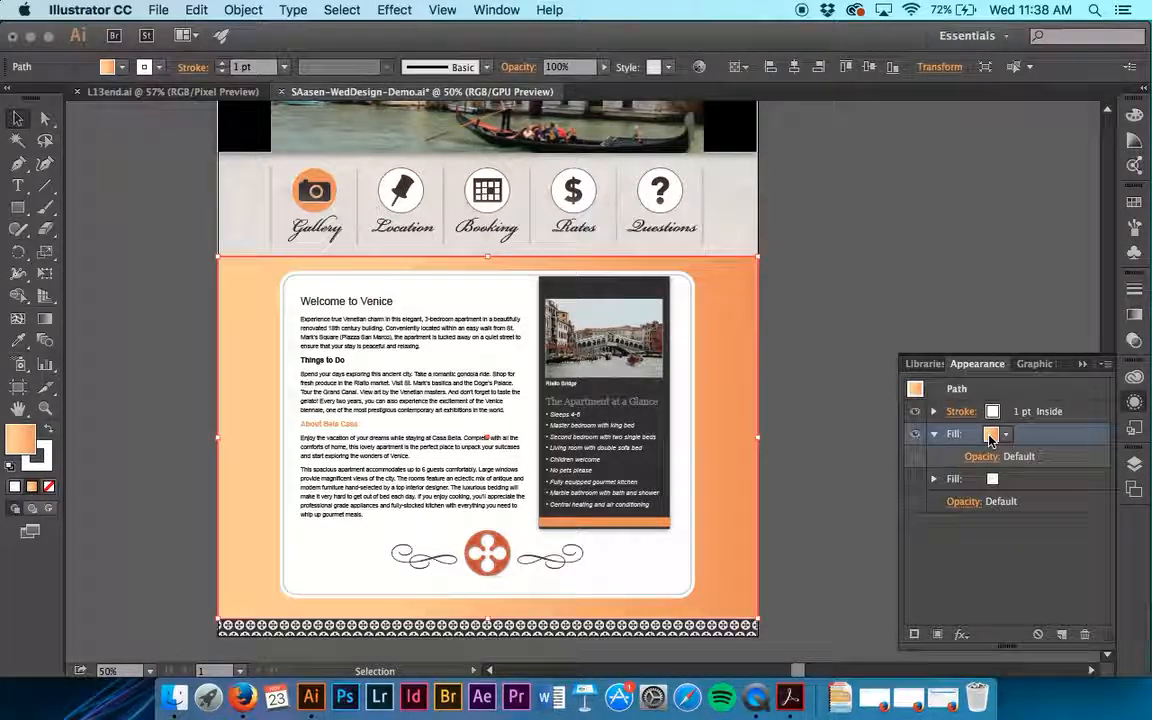
click(990, 437)
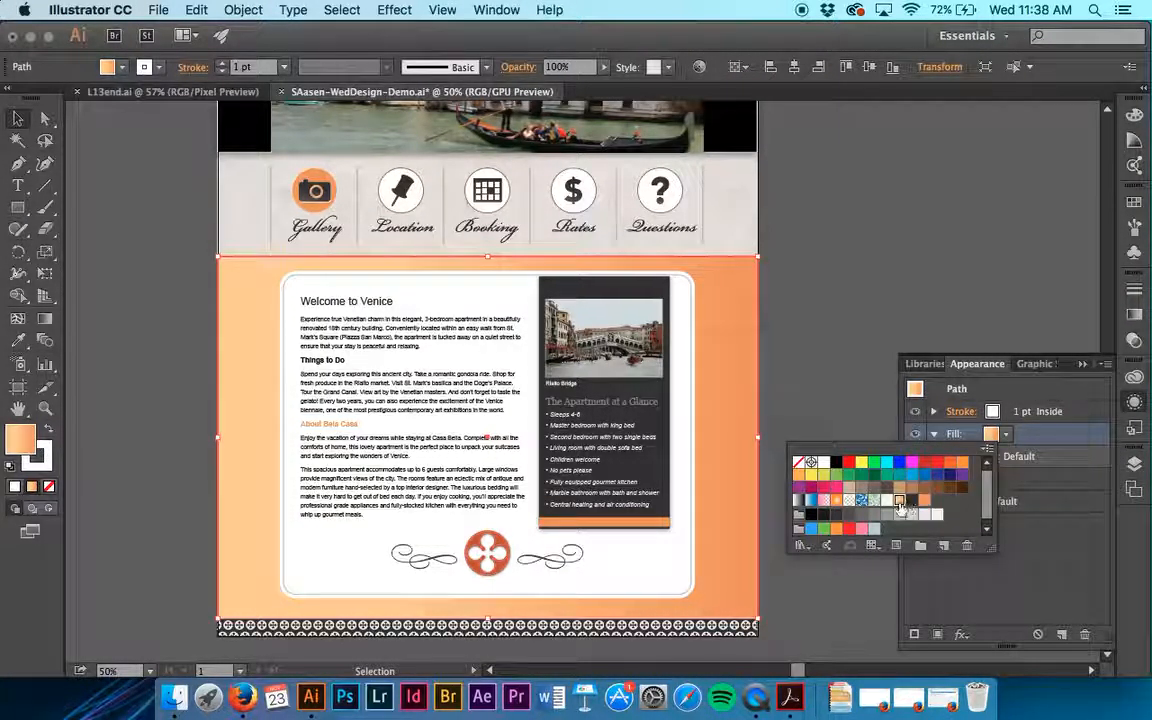
double_click(873, 499)
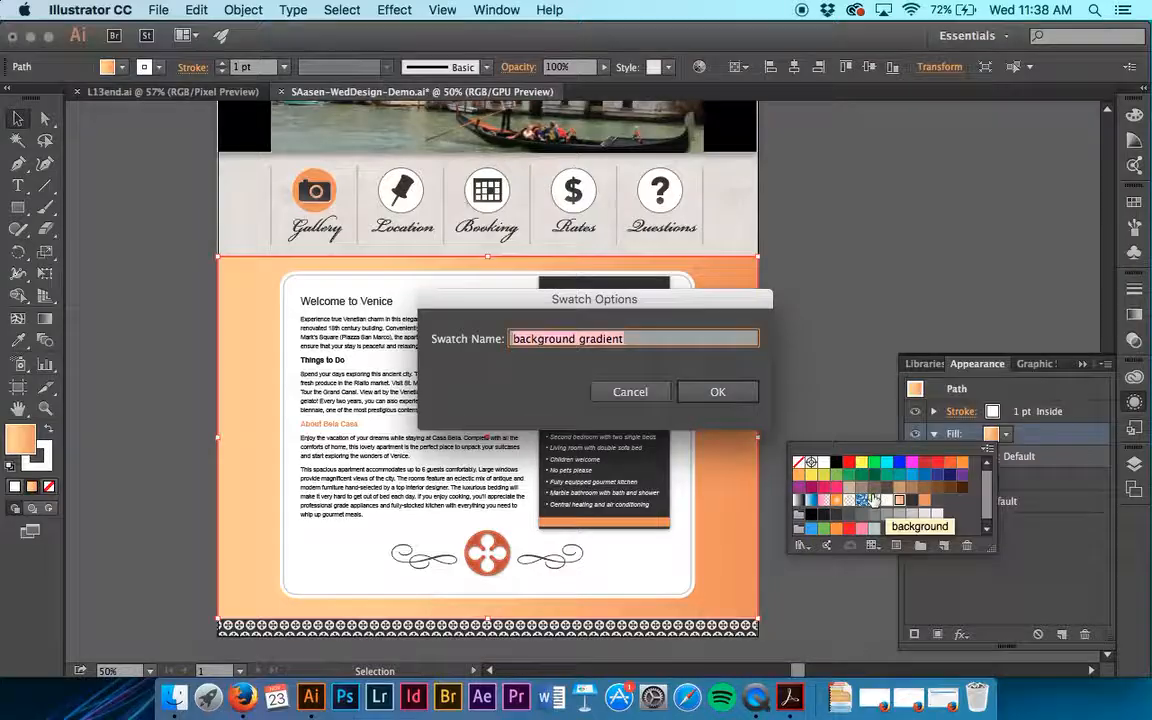
click(630, 392)
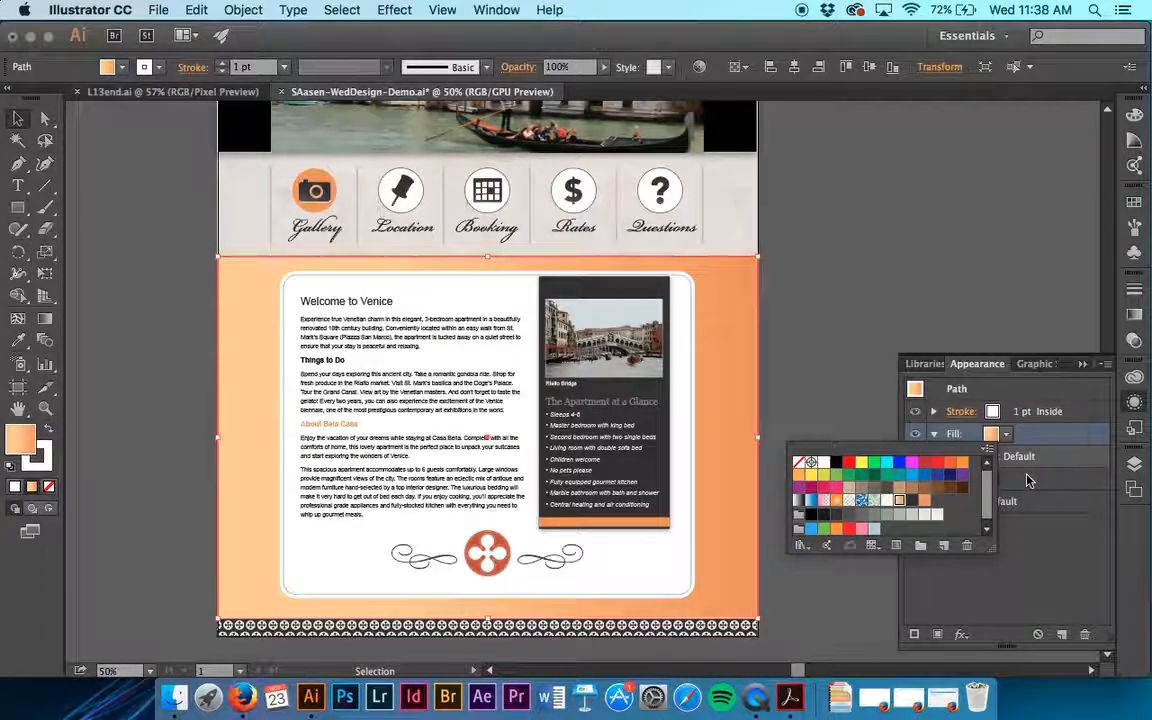
click(1136, 318)
click(1136, 318)
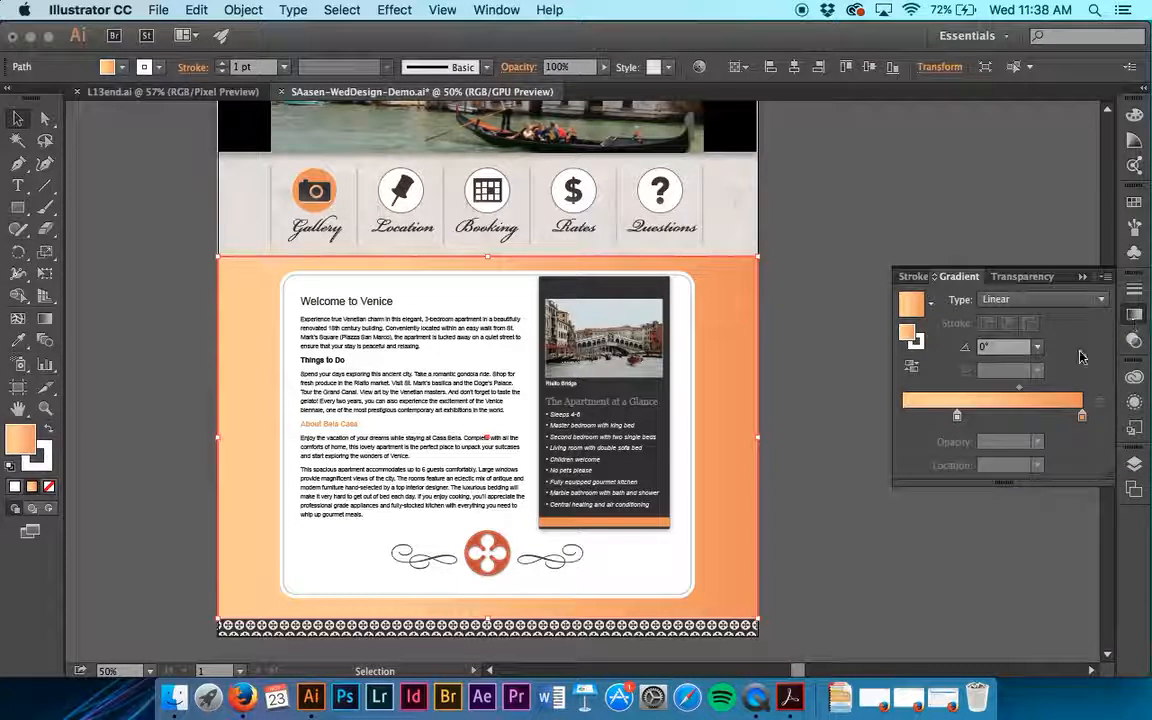
click(1040, 350)
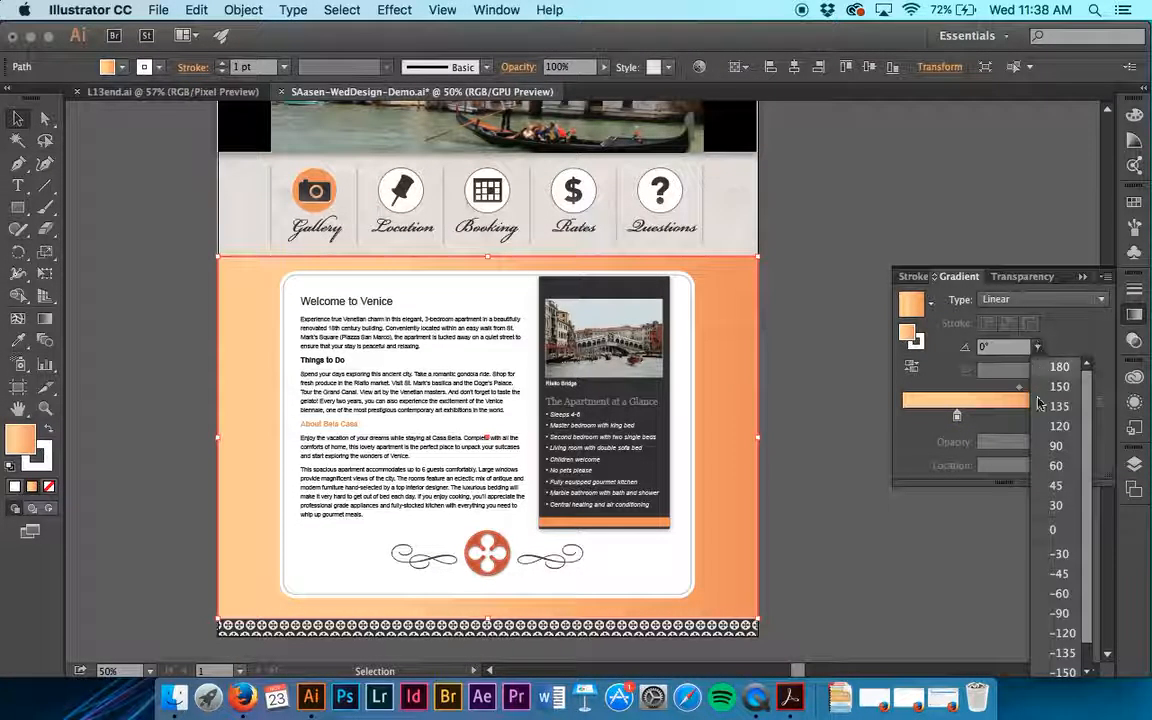
click(1061, 453)
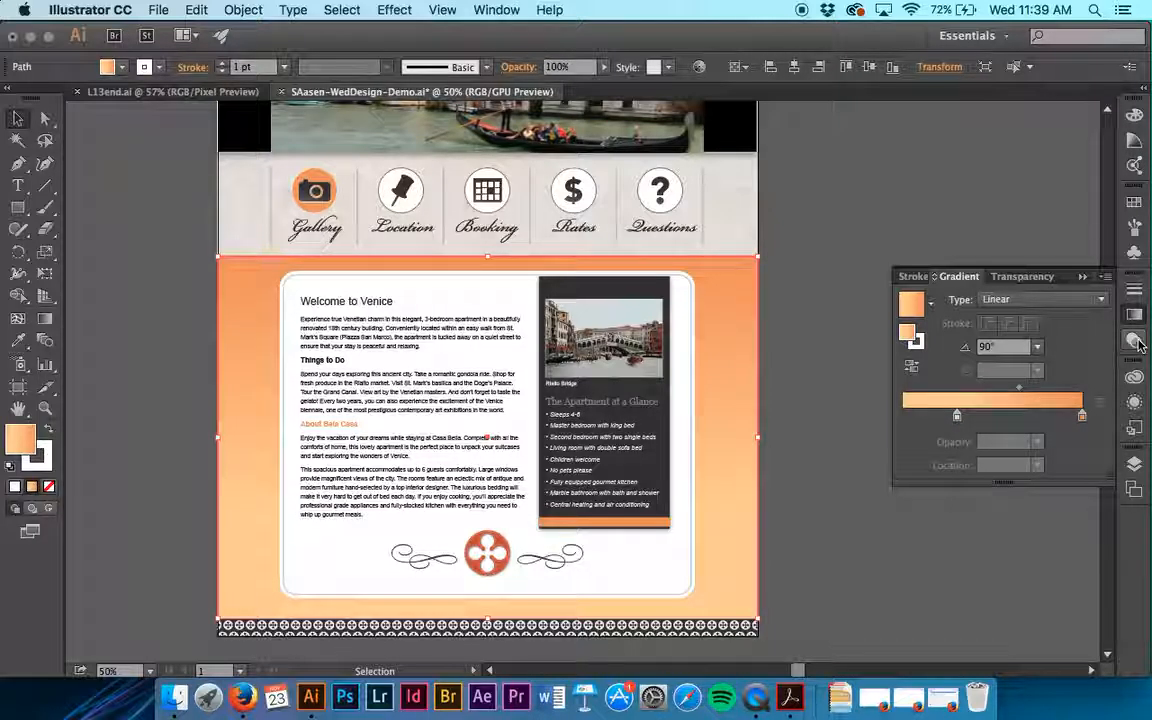
- Collapse the orange gradient fill's attributes and move that fill below the light pattern fill in the background rectangle's appearance
click(1136, 403)
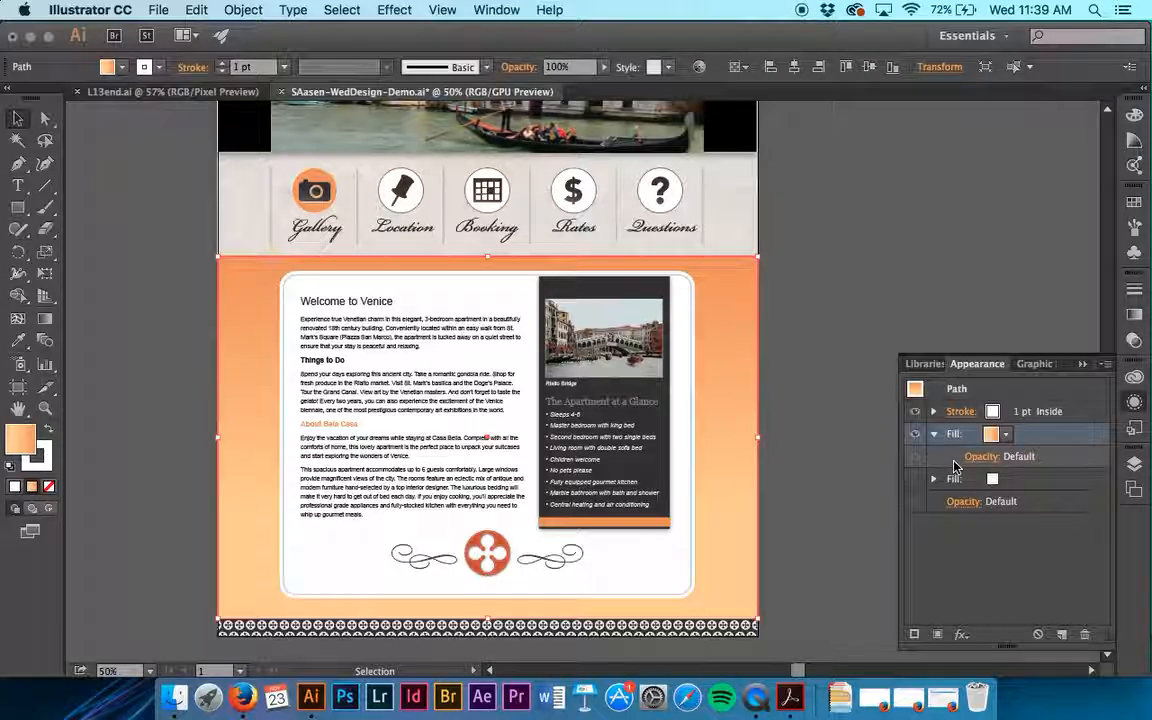
click(933, 436)
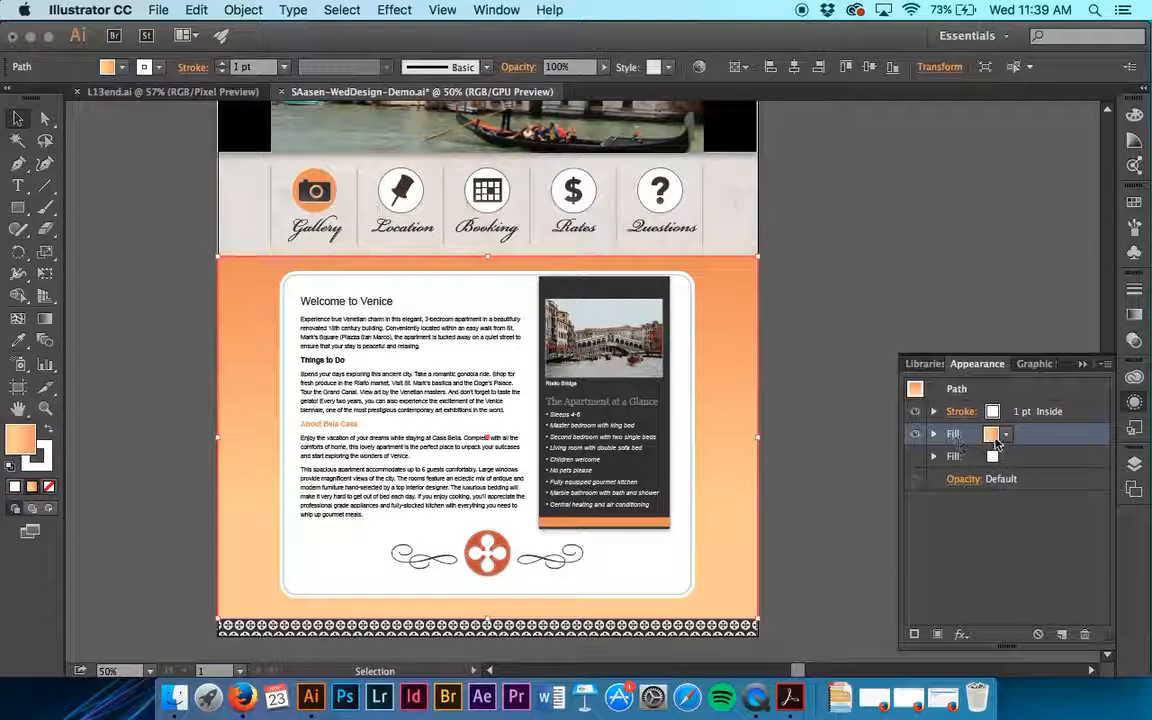
drag(1003, 437, 1055, 471)
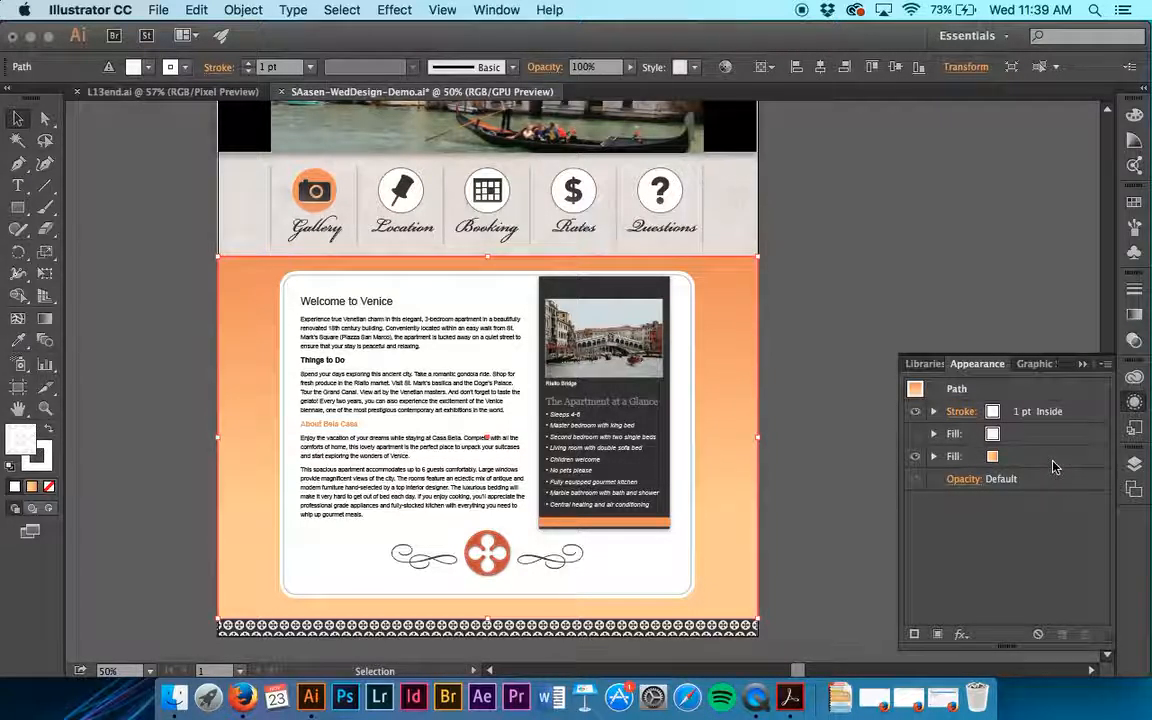
- Examine the swatch and the opacity settings of the background rectangle's hidden pattern fill
click(992, 434)
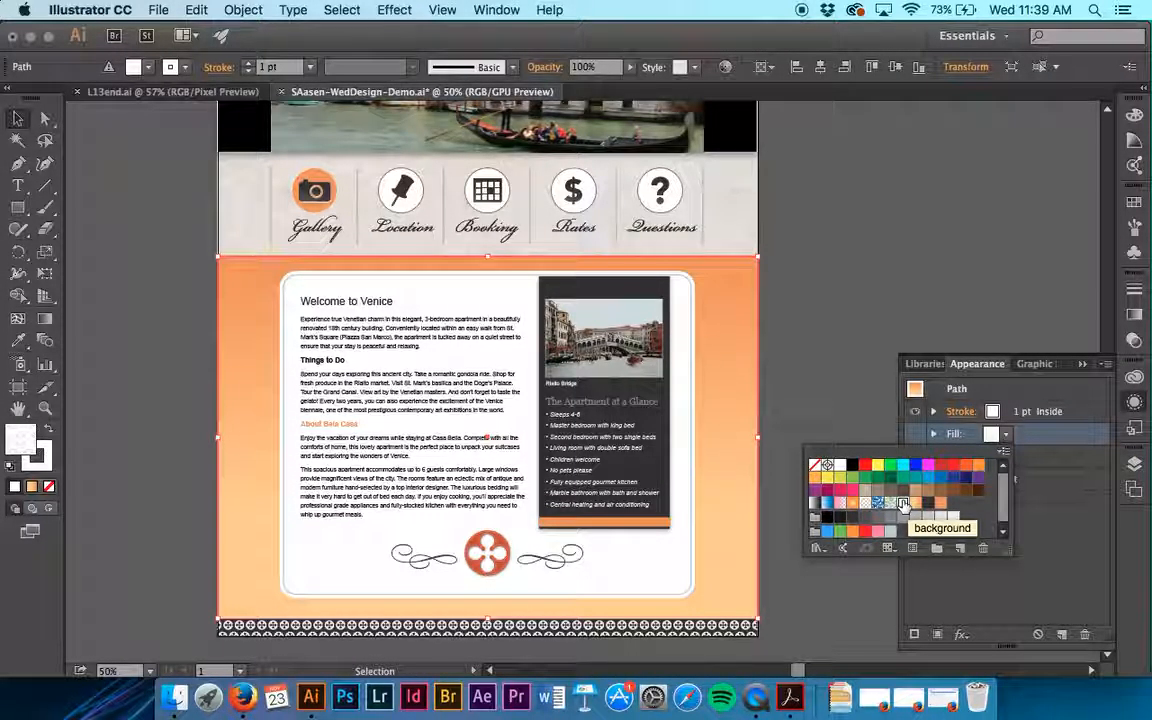
key(Escape)
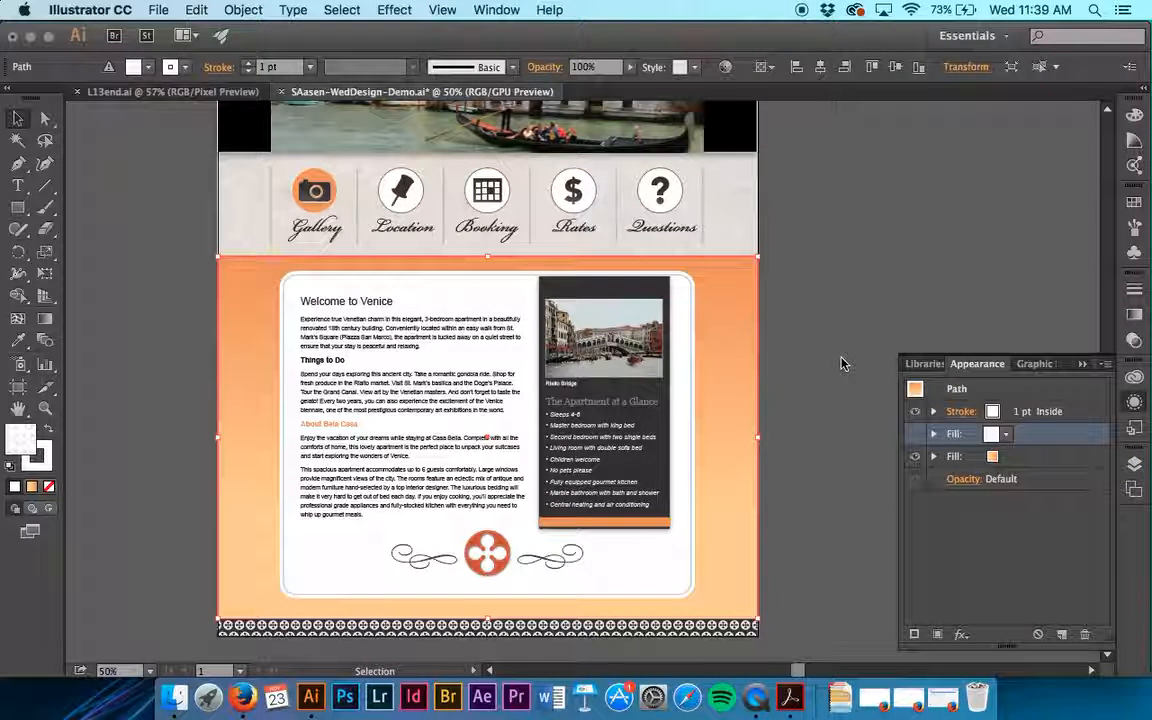
key(super+equal)
key(super+equal)
scroll(841, 364, right, 5)
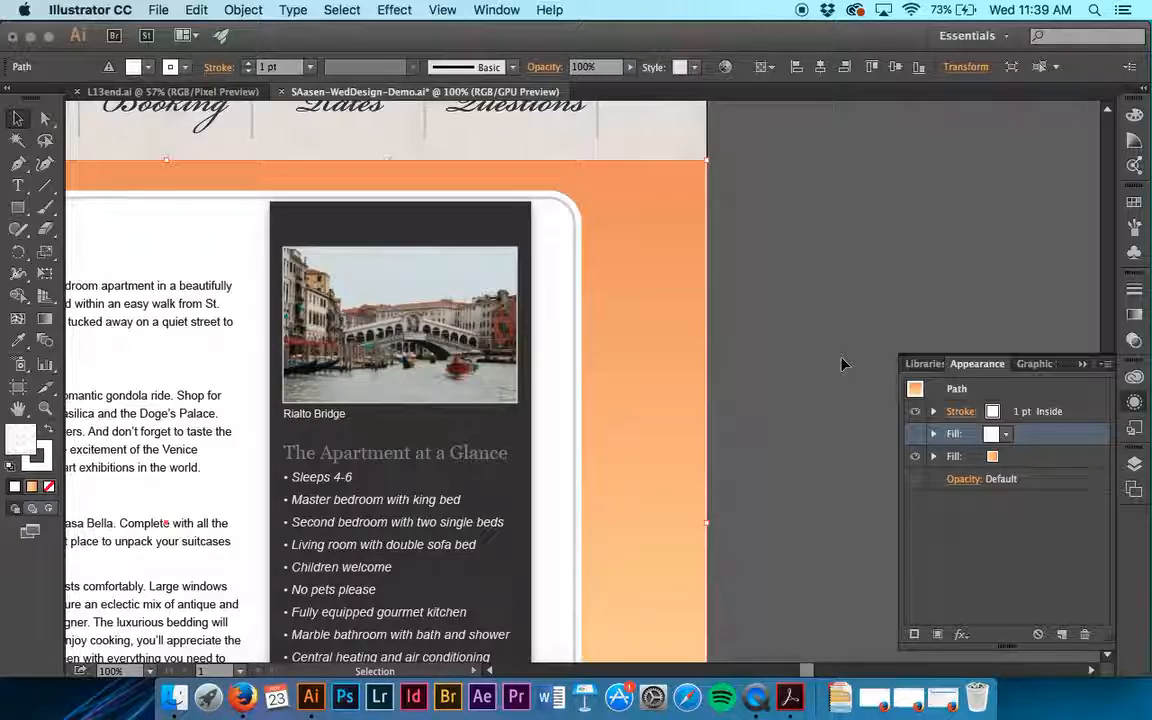
click(935, 455)
click(935, 455)
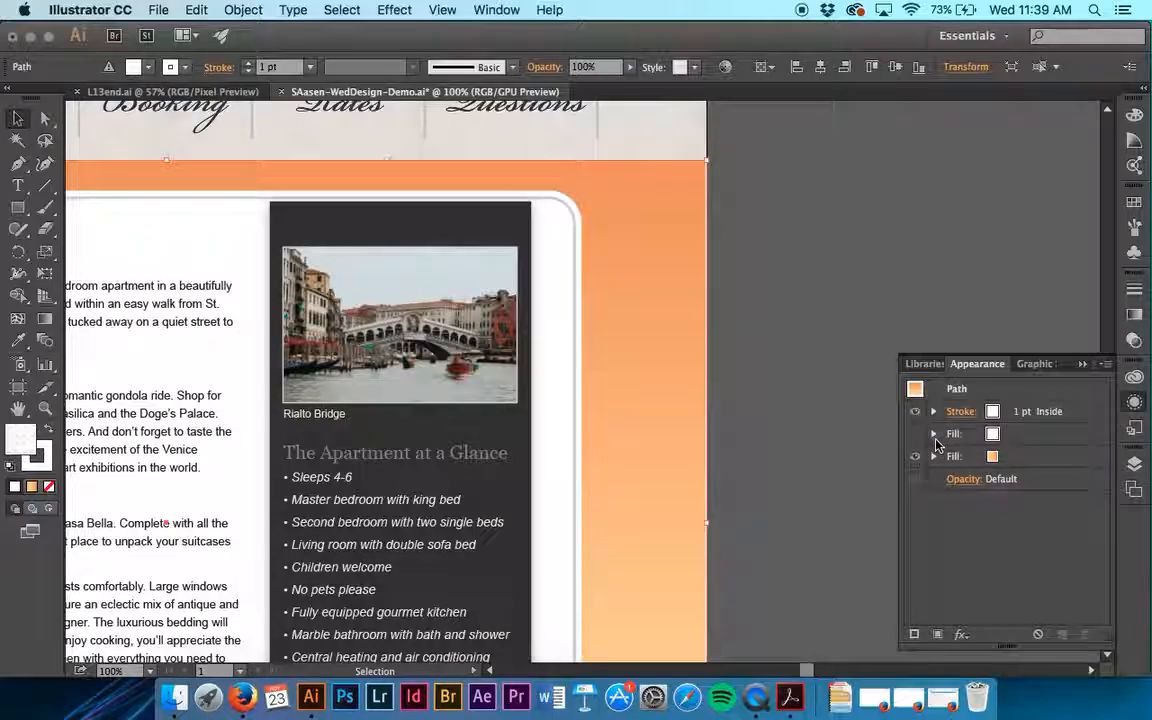
click(934, 434)
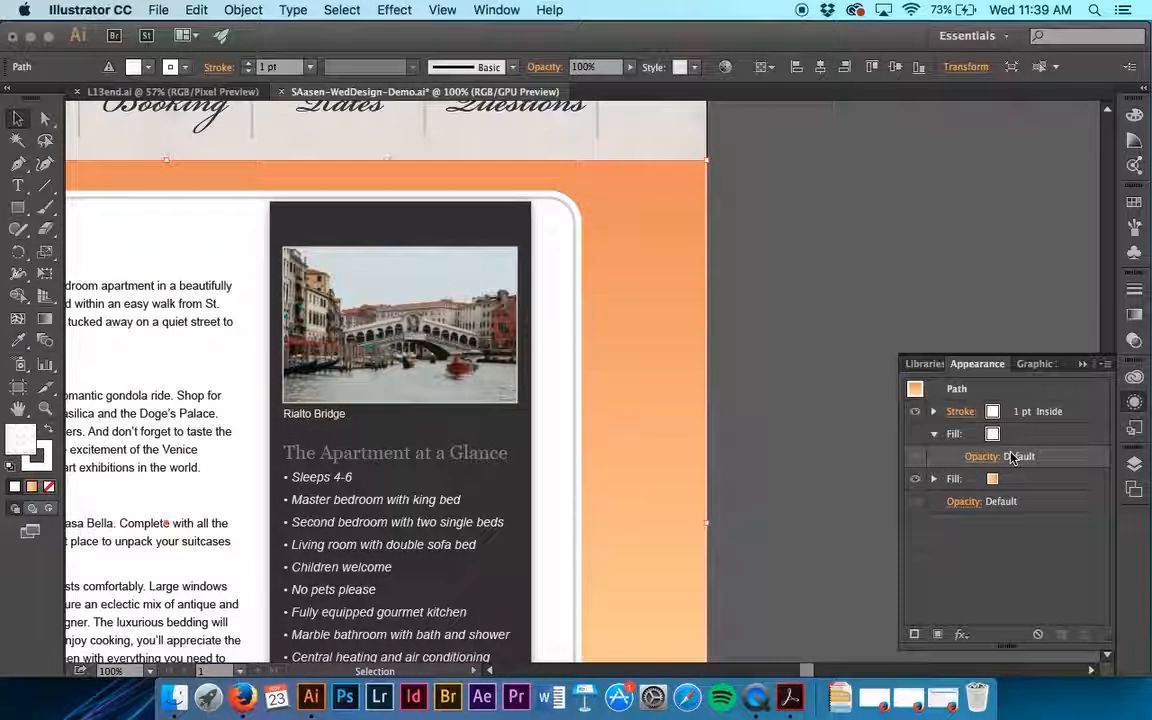
click(987, 458)
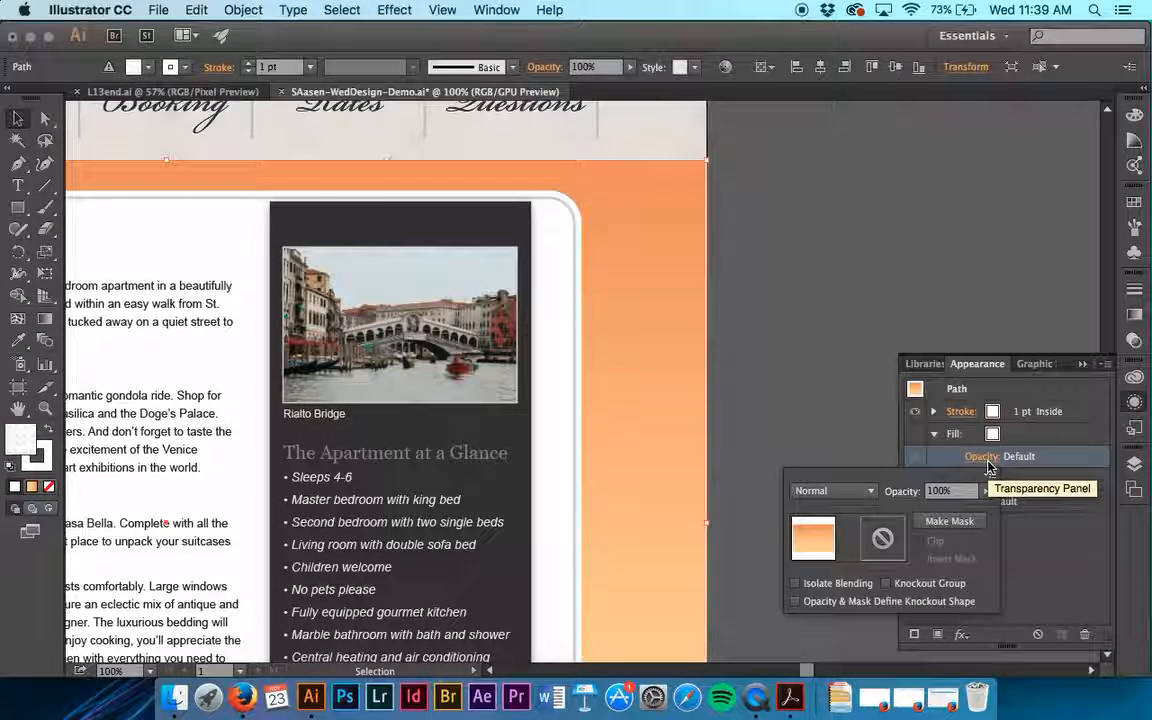
click(790, 385)
- Try other pattern swatches on the background rectangle's hidden fill, and reapply the "background" swatch
click(992, 434)
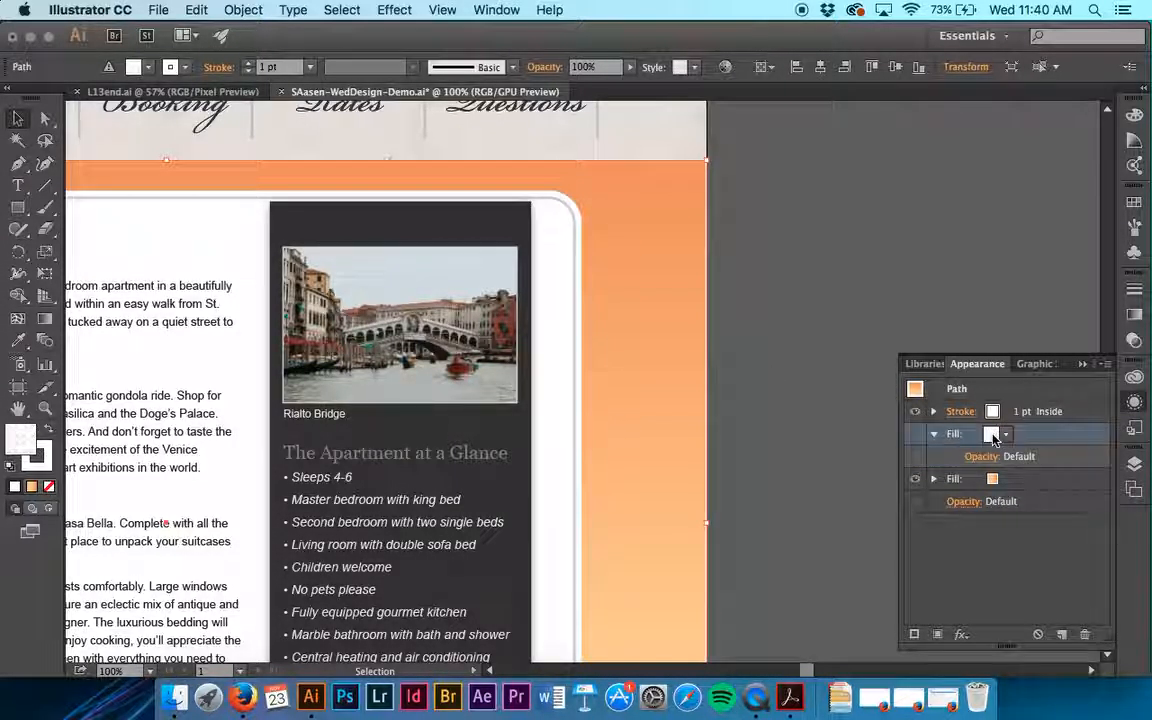
click(992, 434)
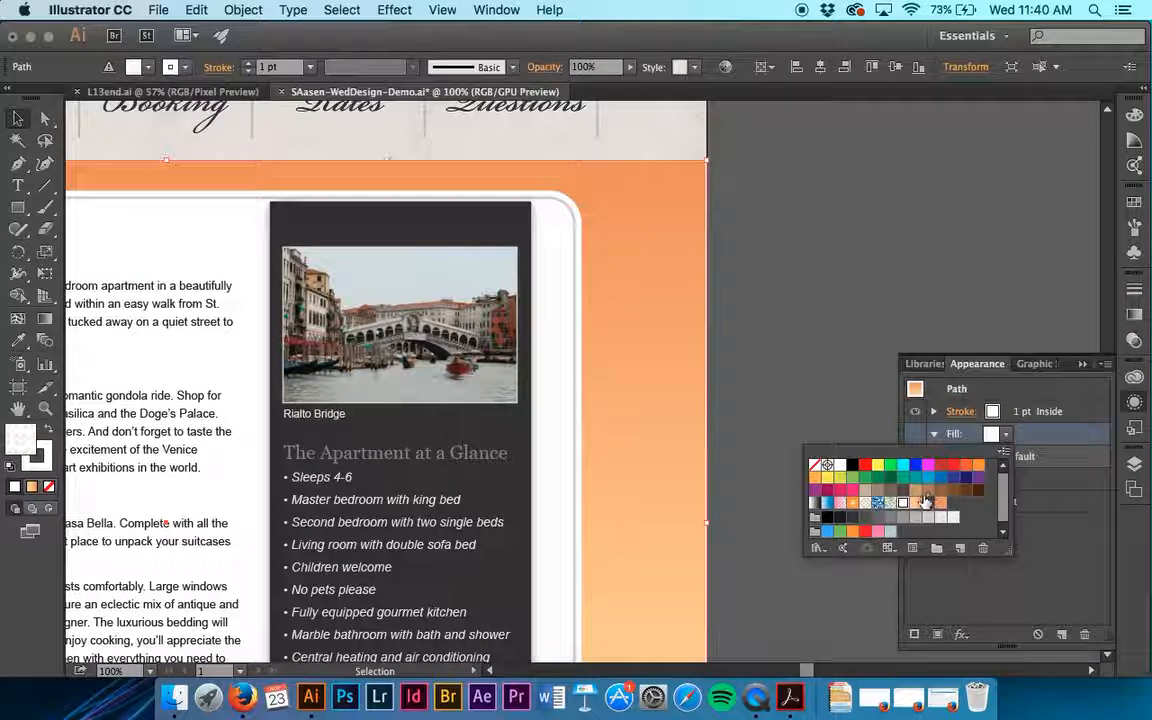
click(867, 504)
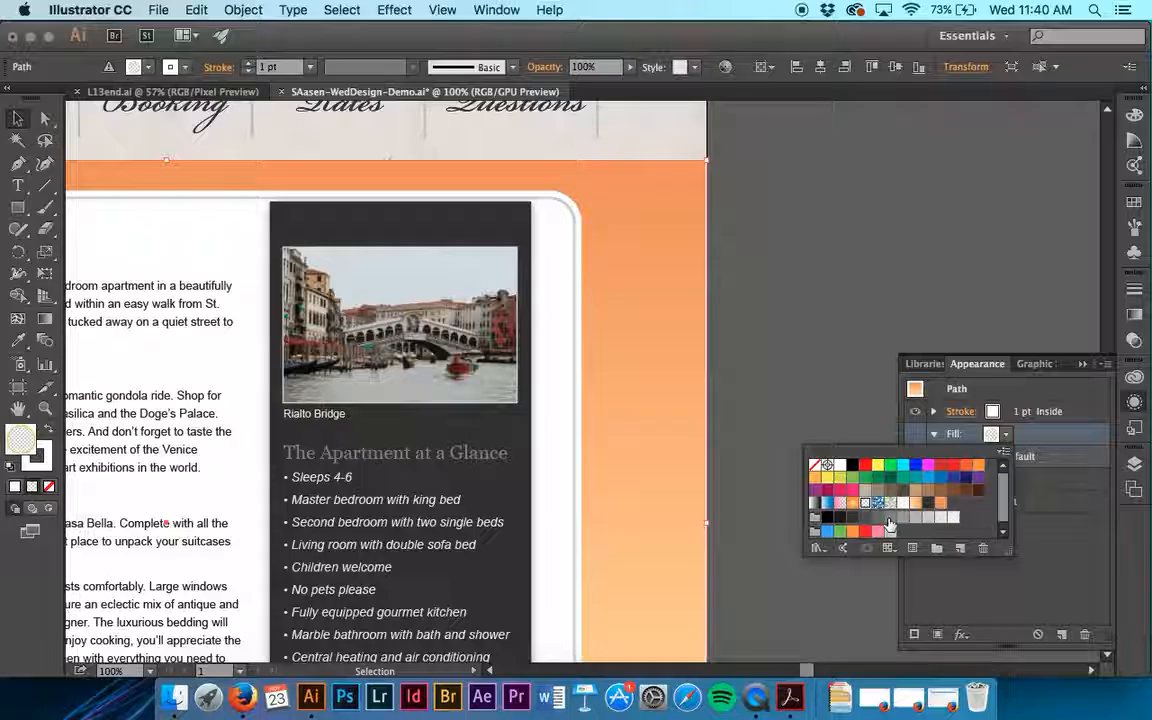
click(879, 505)
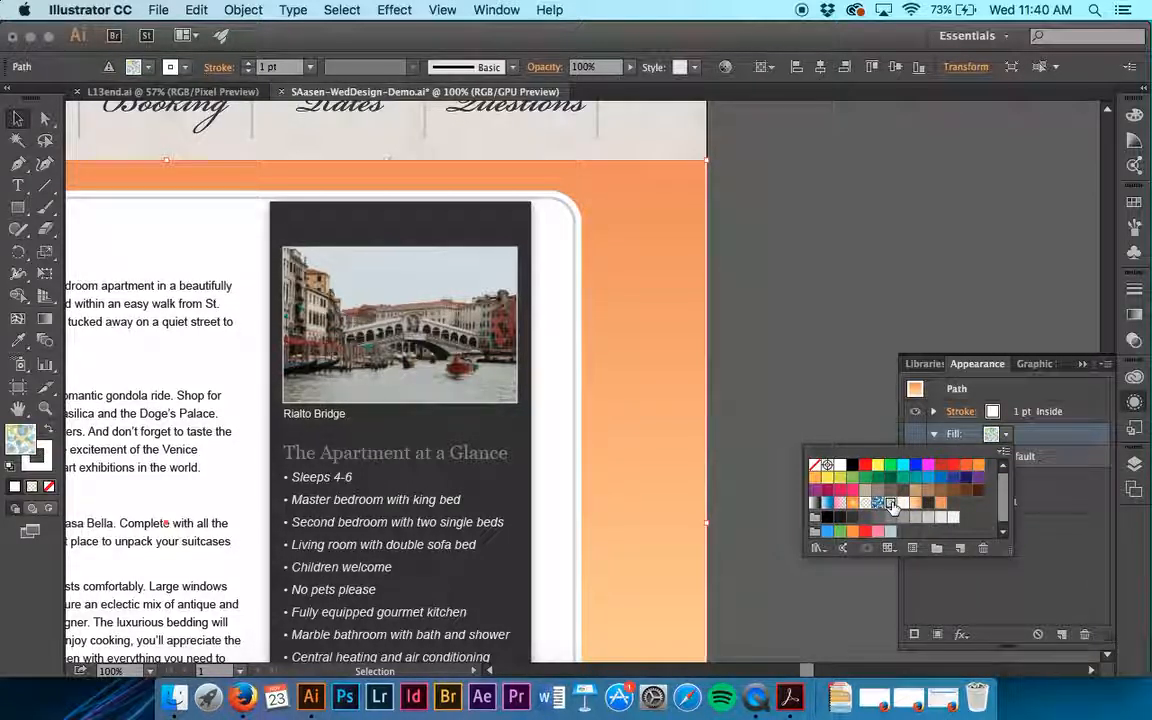
click(902, 504)
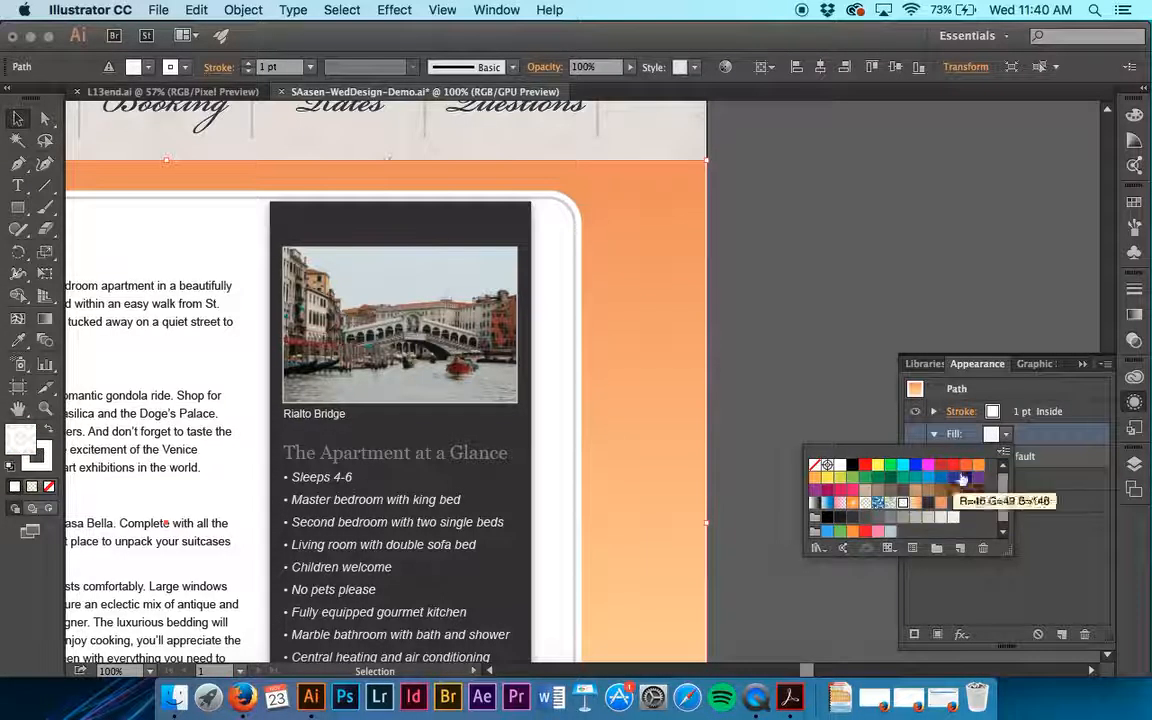
click(1048, 432)
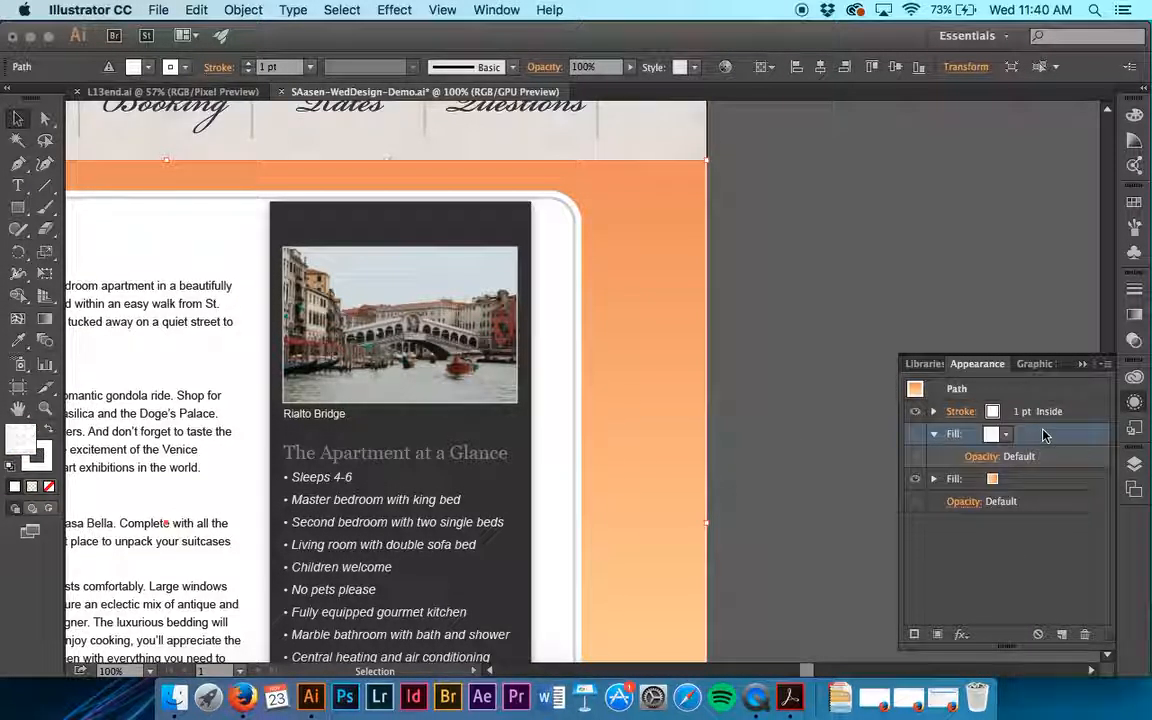
- Try the Darken blending mode on the hidden pattern fill and set it back to Normal
click(1033, 480)
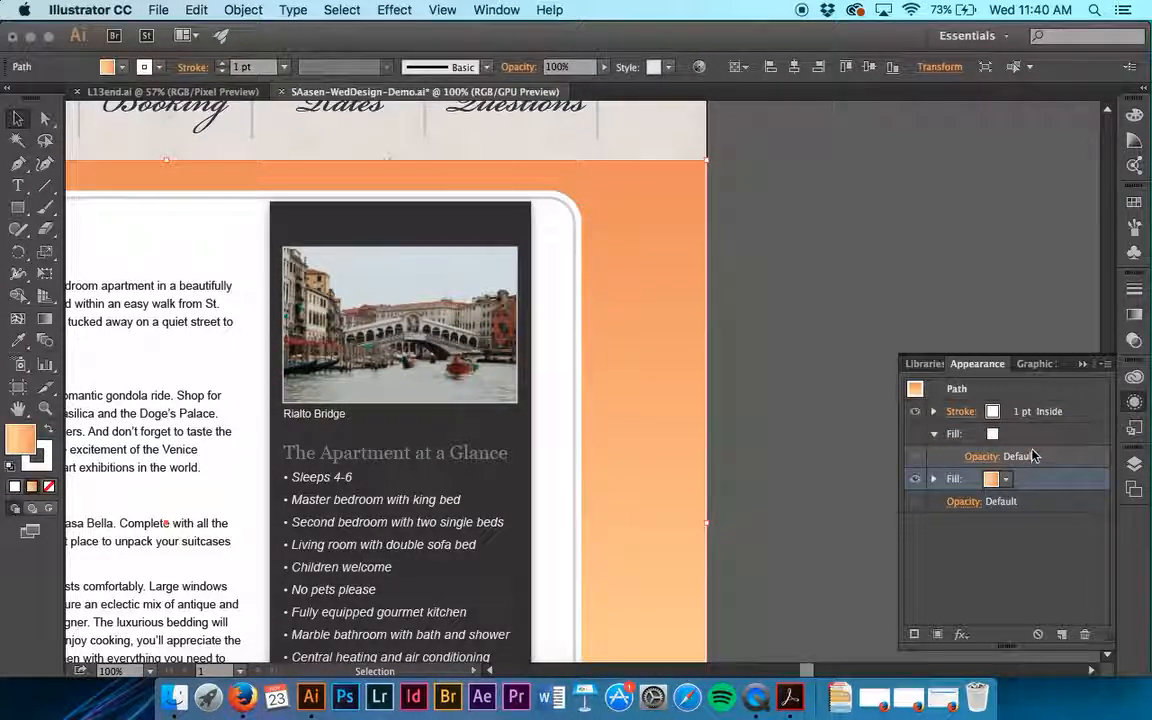
click(982, 457)
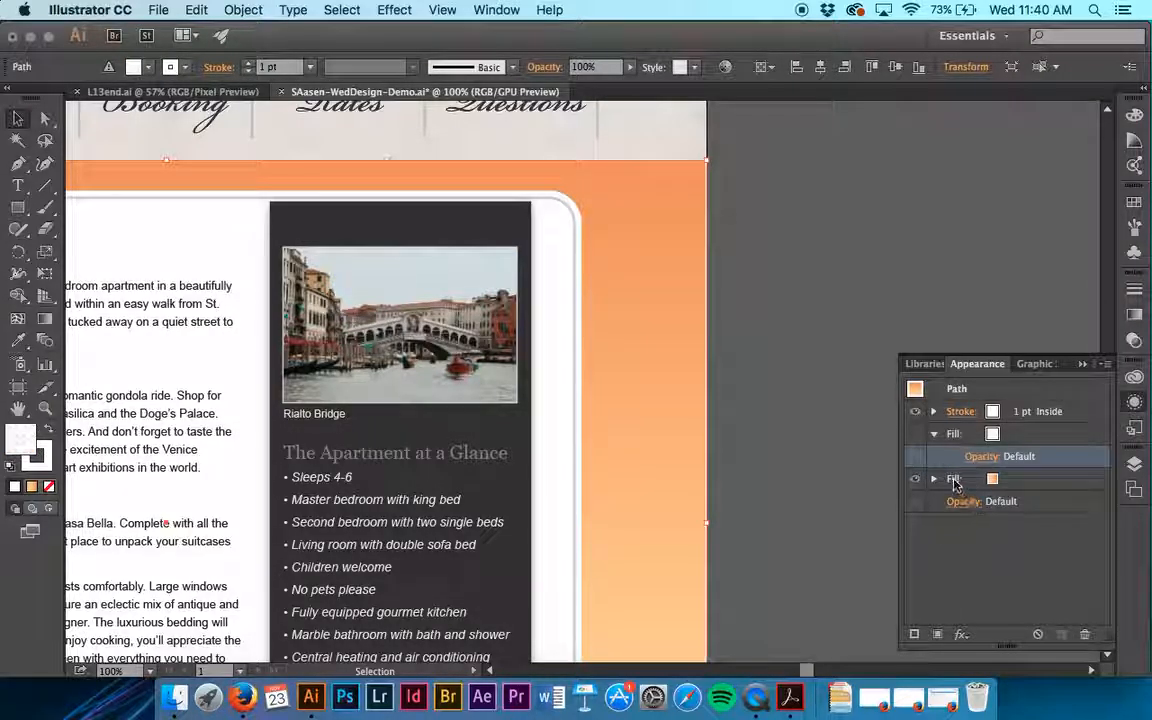
click(966, 438)
click(990, 440)
click(990, 440)
click(990, 440)
click(990, 440)
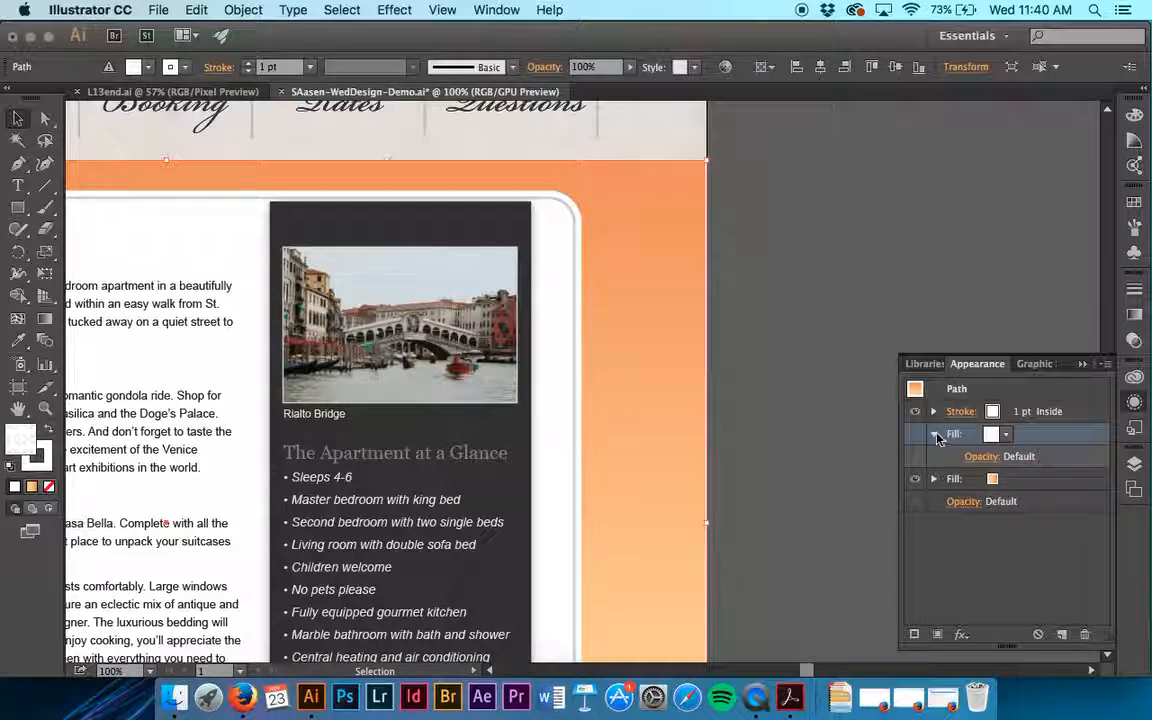
click(978, 457)
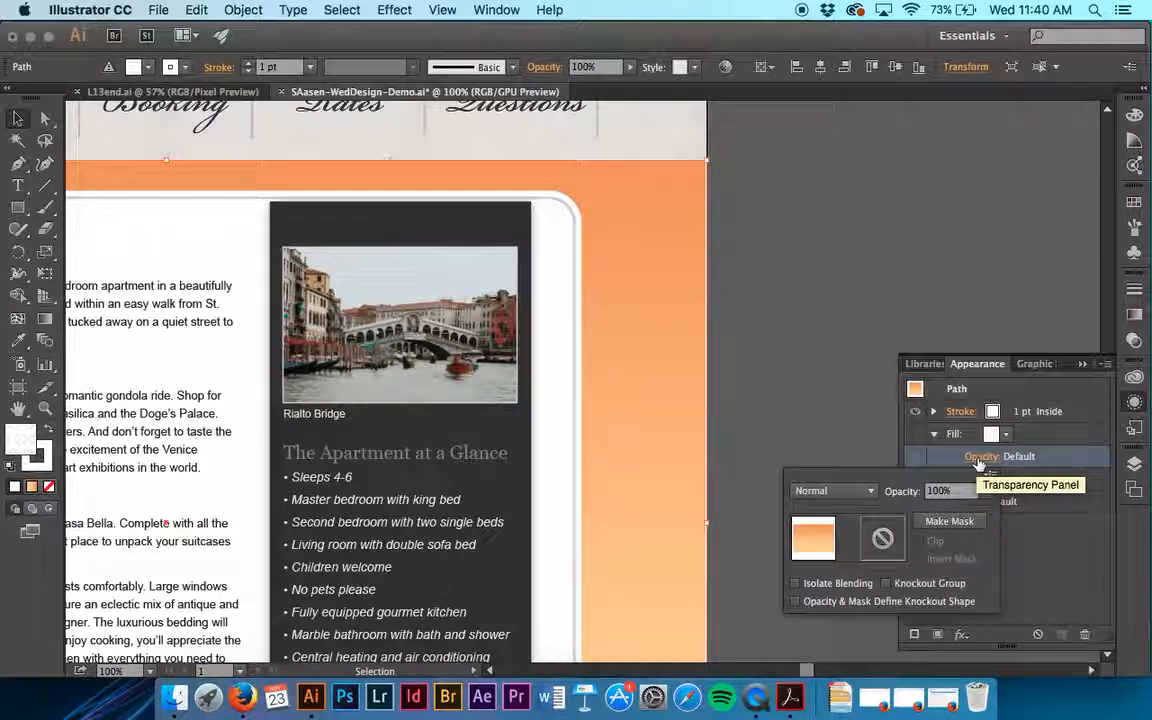
click(866, 490)
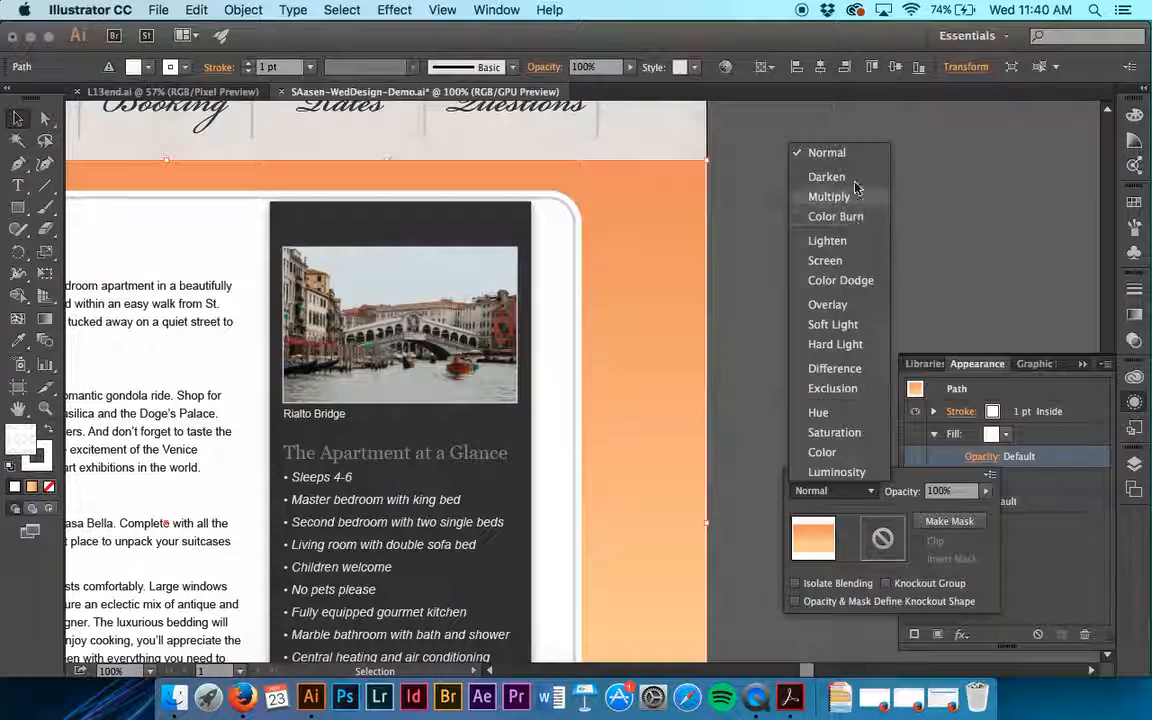
click(840, 177)
click(835, 490)
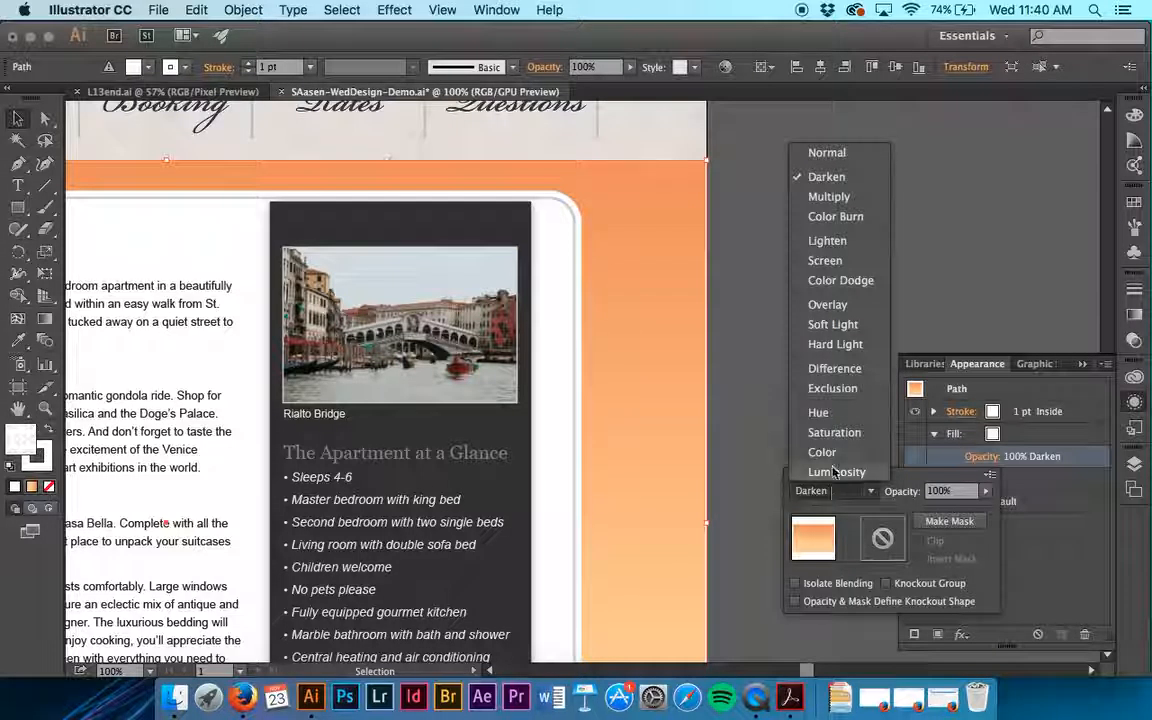
click(826, 152)
click(818, 445)
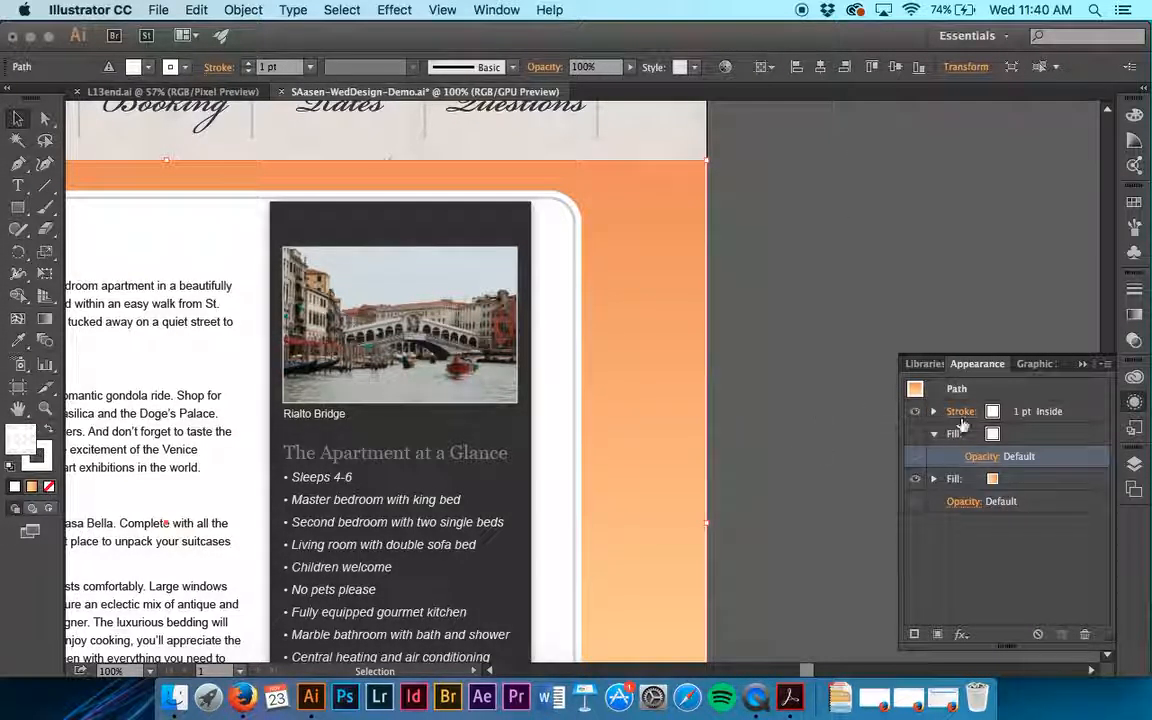
- Add a new fill above the background rectangle's hidden pattern fill and delete the hidden one
click(1019, 437)
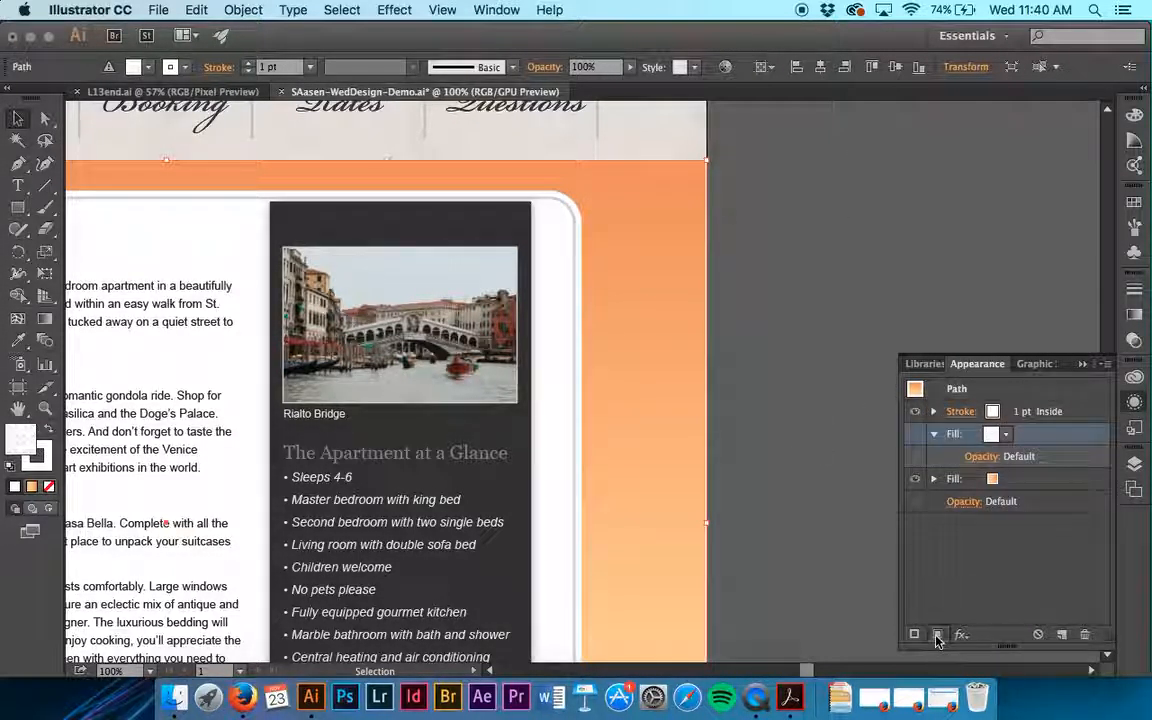
click(938, 636)
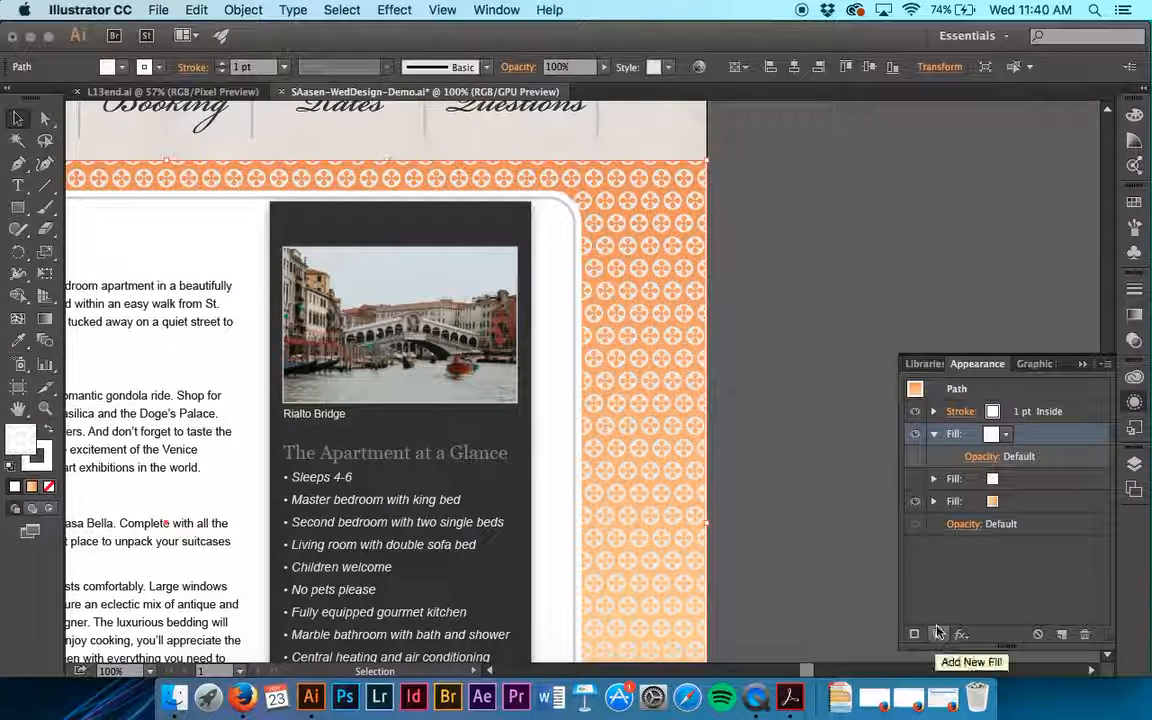
click(1025, 478)
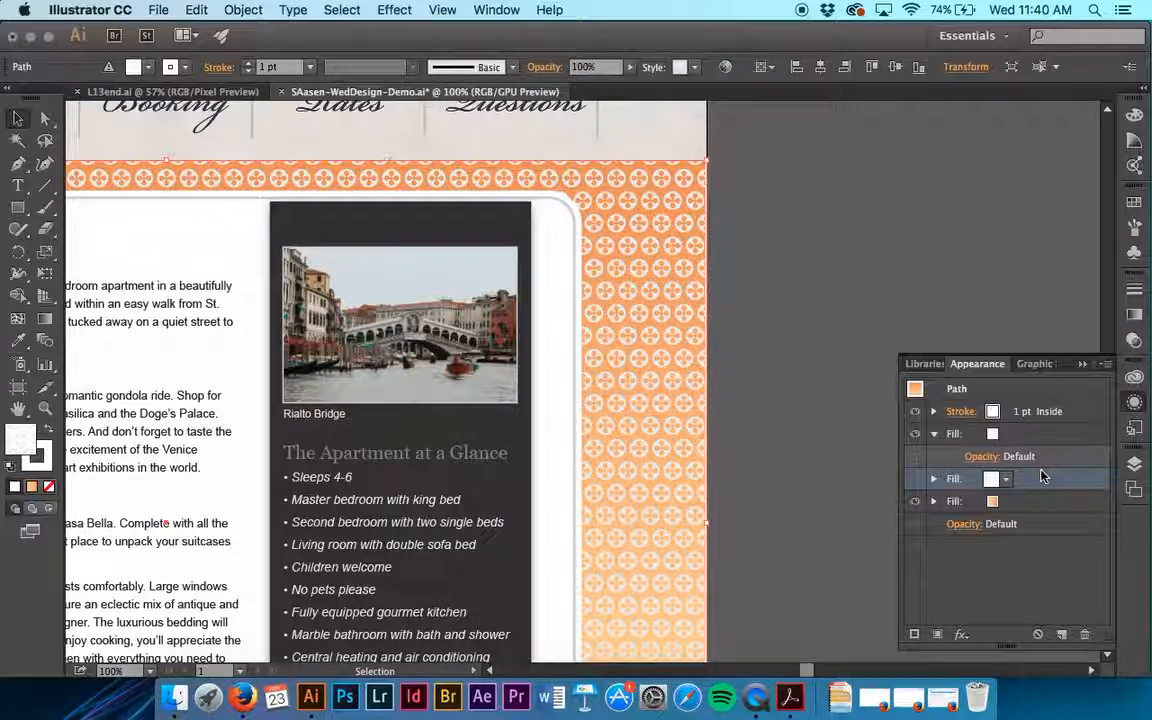
click(1086, 634)
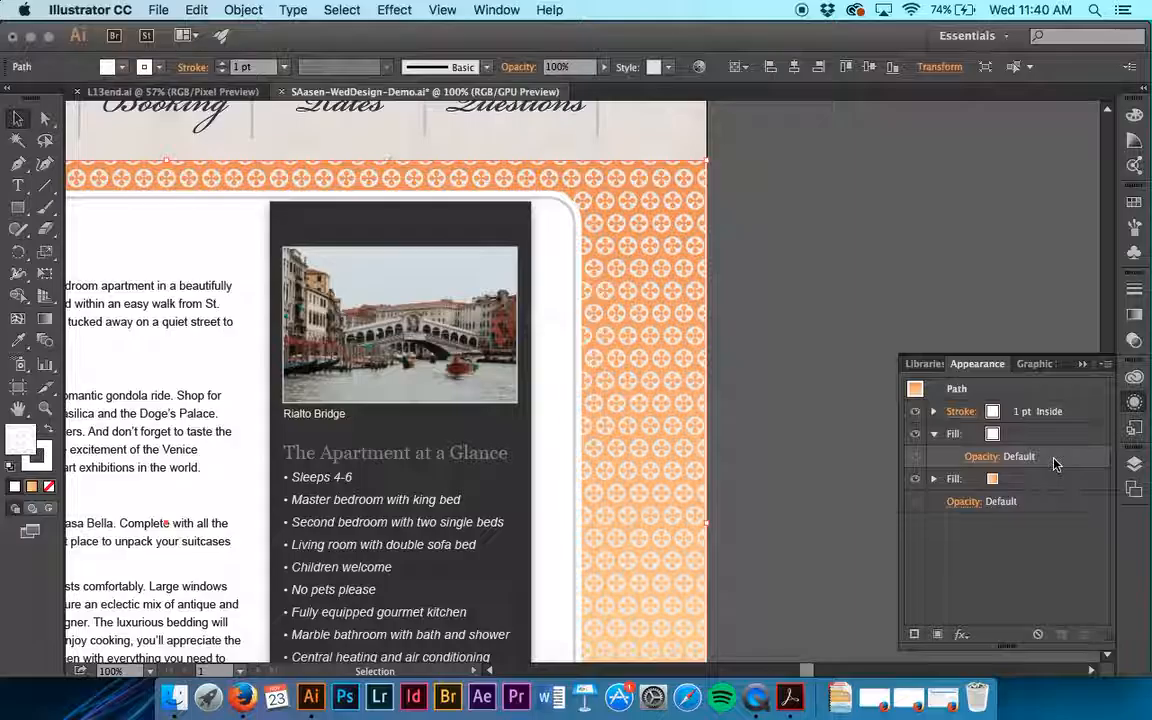
- Compare the background rectangle's pattern over the orange gradient with the finished design in L13end.ai
click(1023, 436)
scroll(855, 476, down, 5)
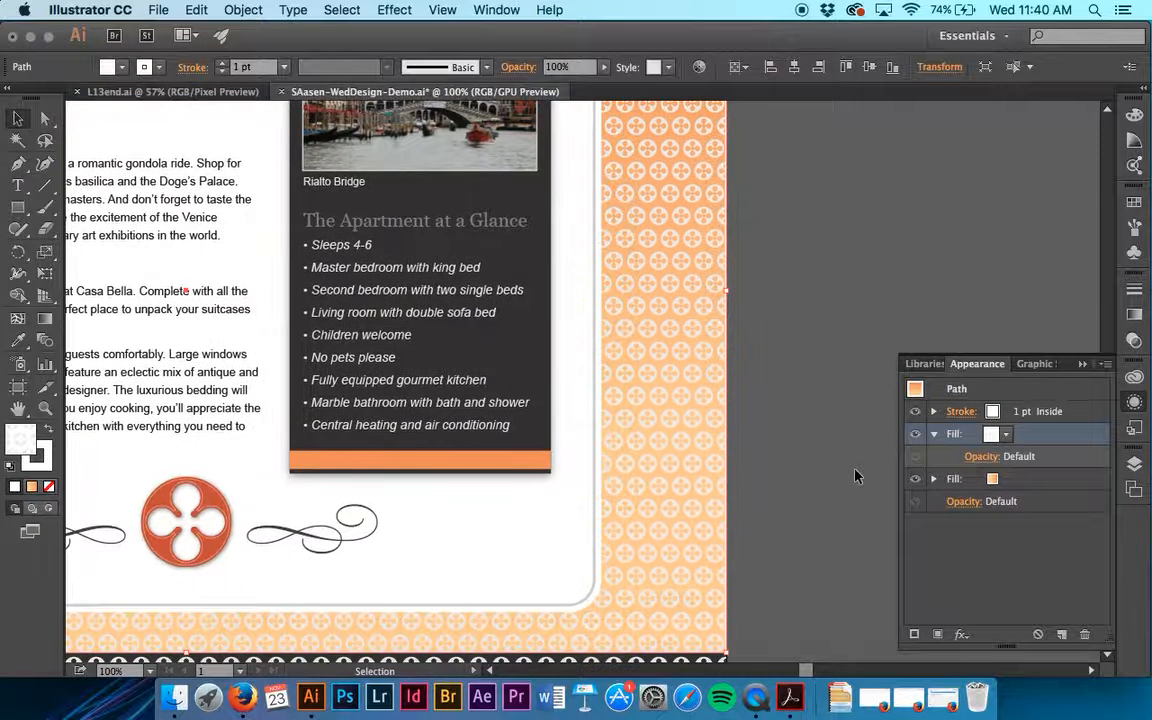
scroll(855, 476, down, 6)
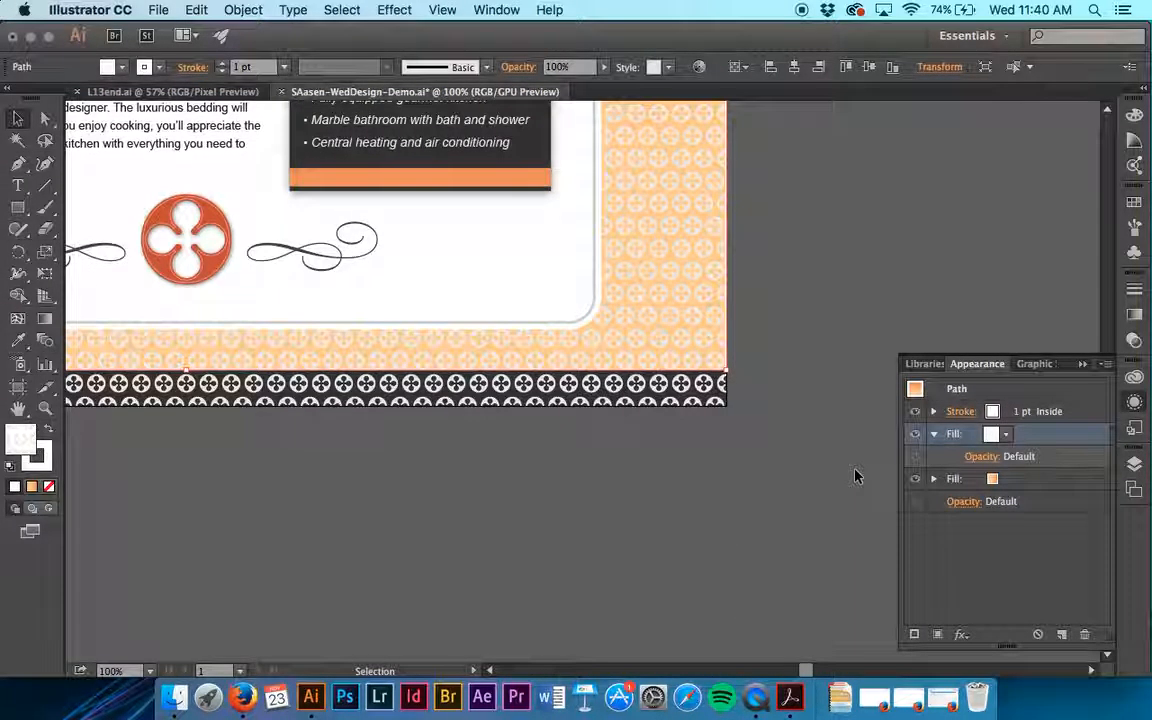
click(241, 91)
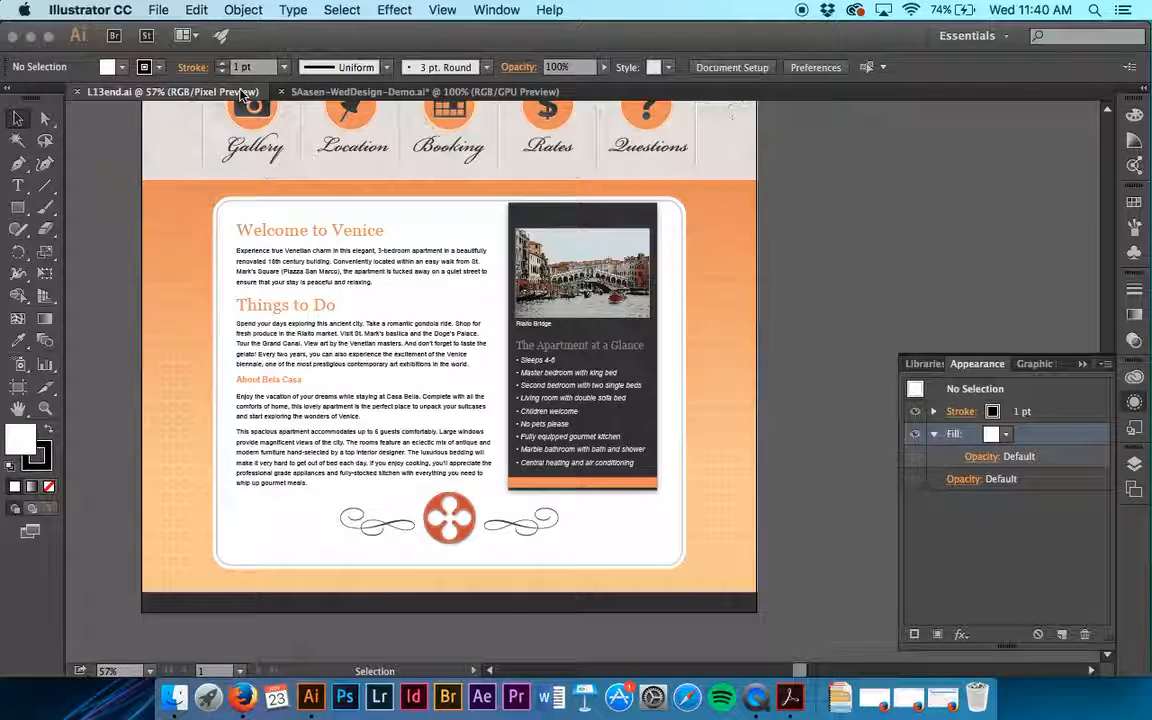
click(348, 92)
scroll(578, 247, up, 7)
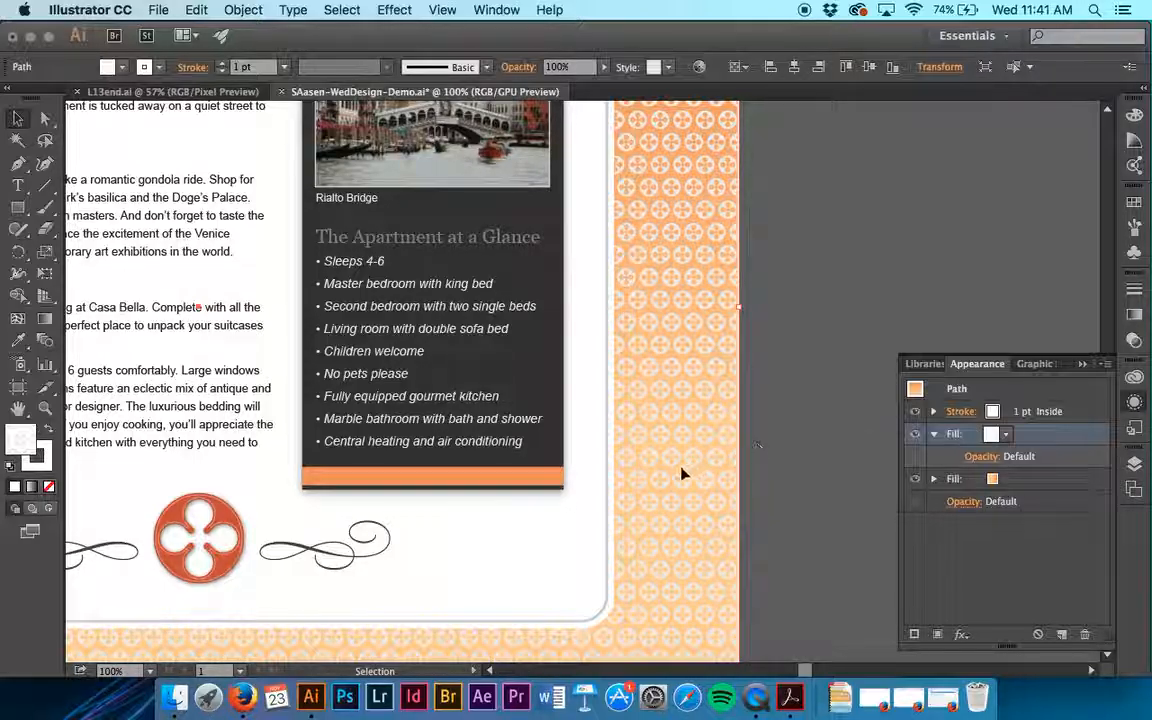
- Switch to Finder and open L13start.ai from the Lesson13 folder in Illustrator
click(174, 698)
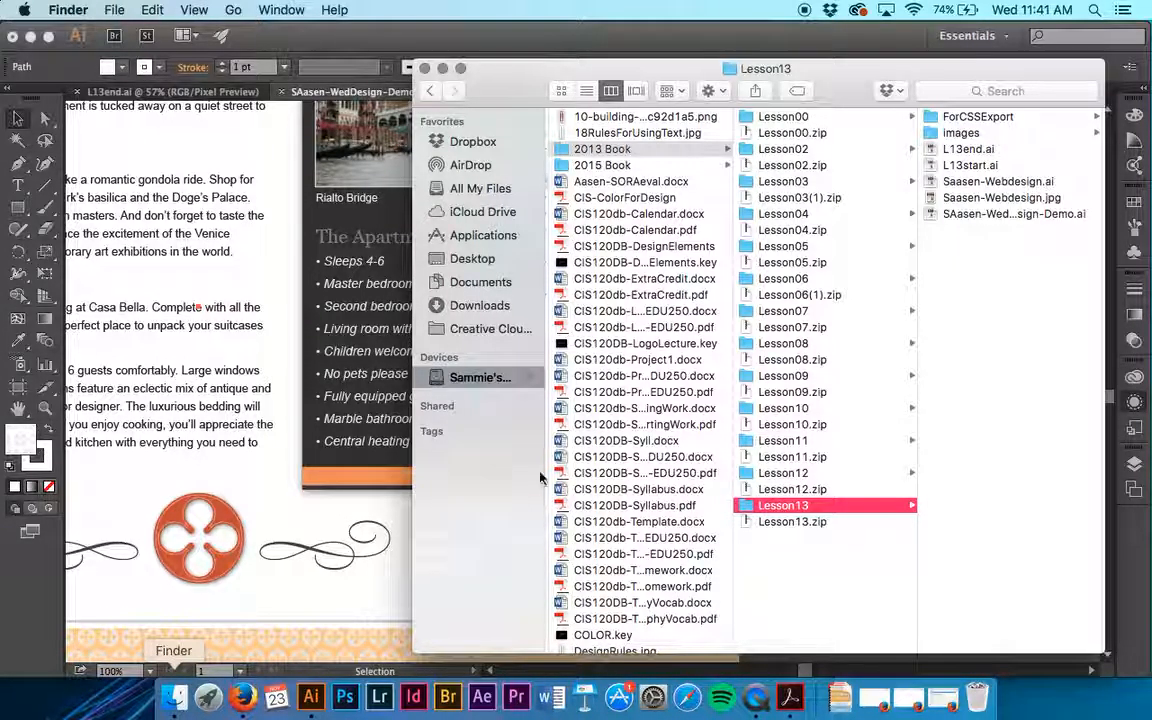
click(950, 170)
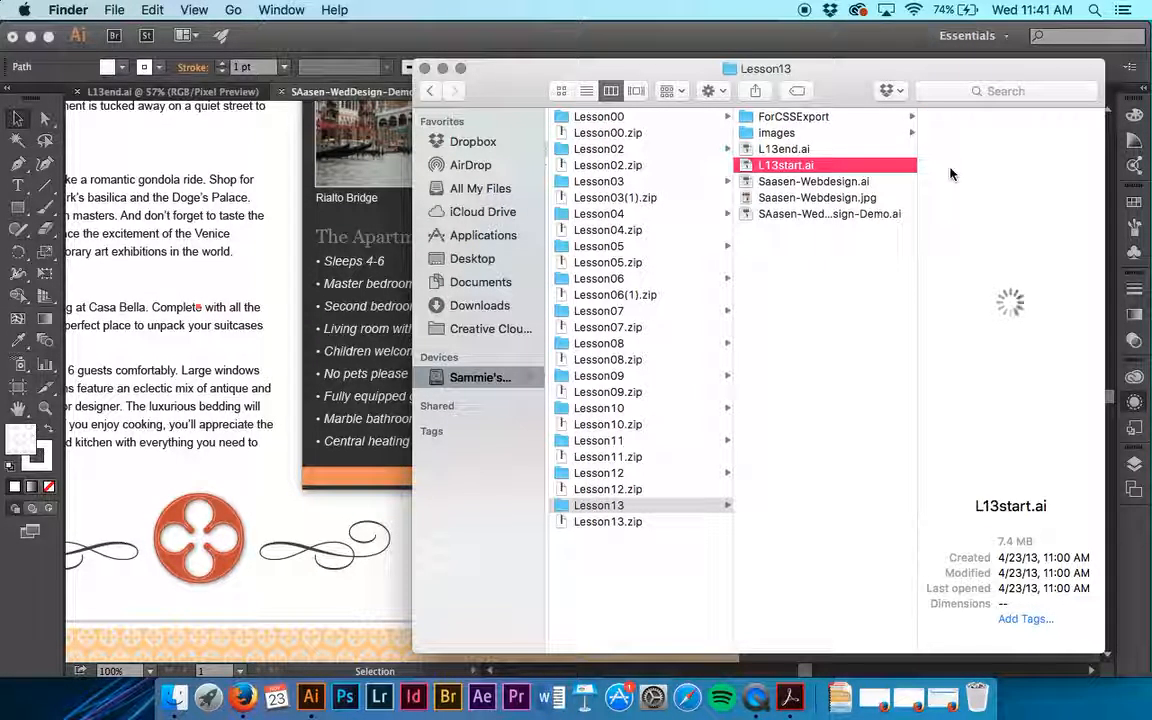
key(super+Tab)
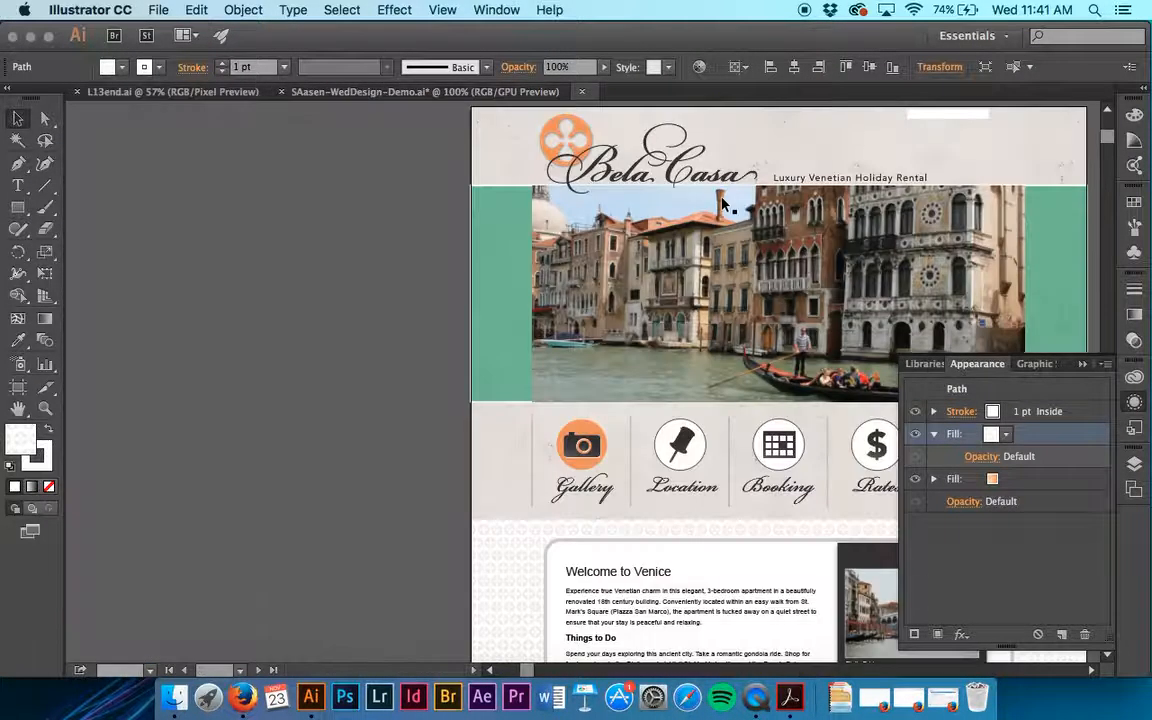
- Select the background rectangle in L13start.ai and examine its fill swatch and the fill's opacity settings
scroll(725, 205, down, 10)
scroll(725, 205, right, 5)
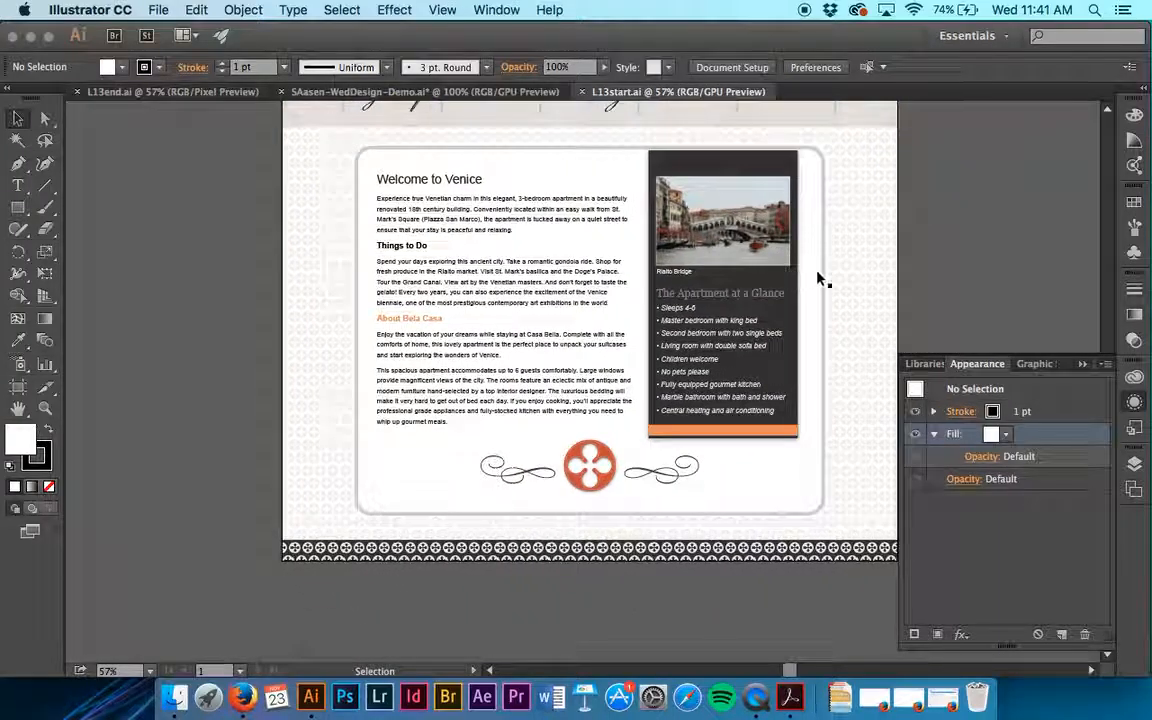
click(846, 277)
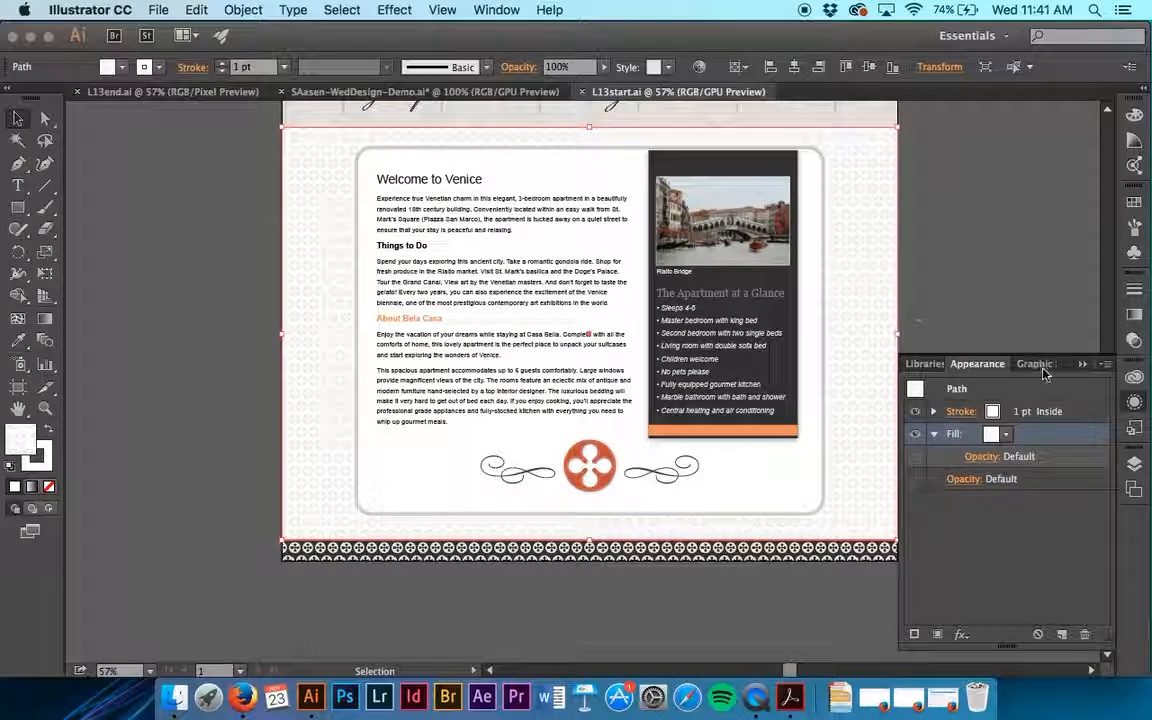
click(1006, 434)
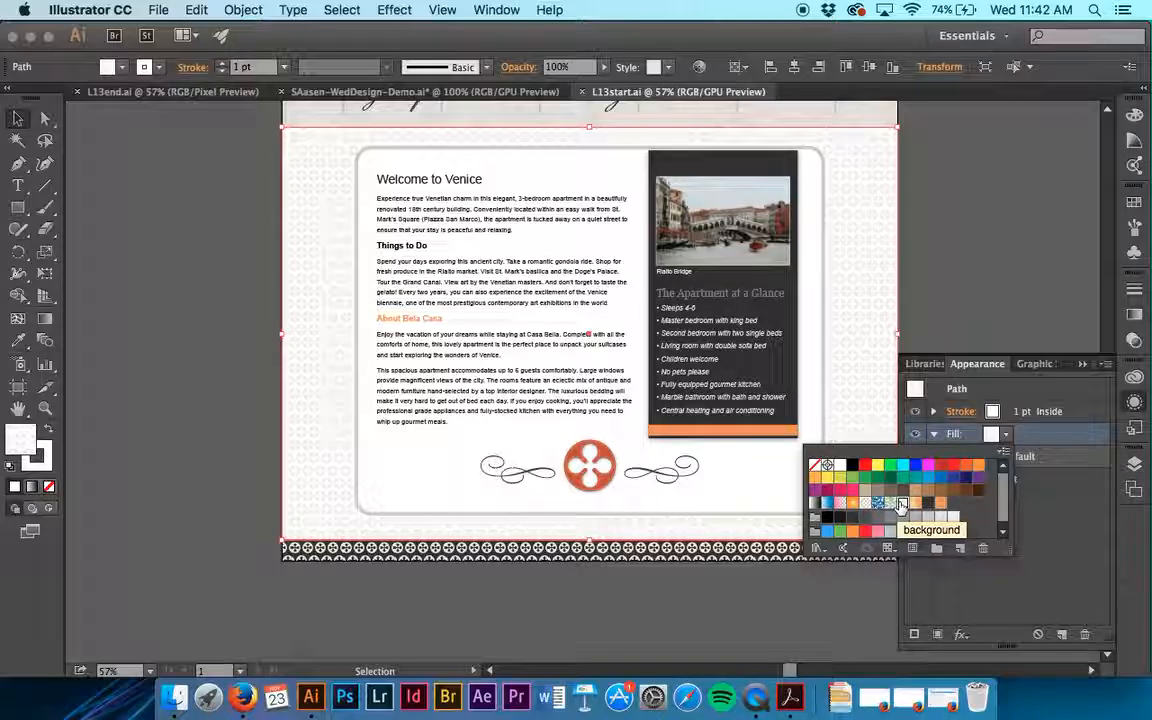
click(949, 436)
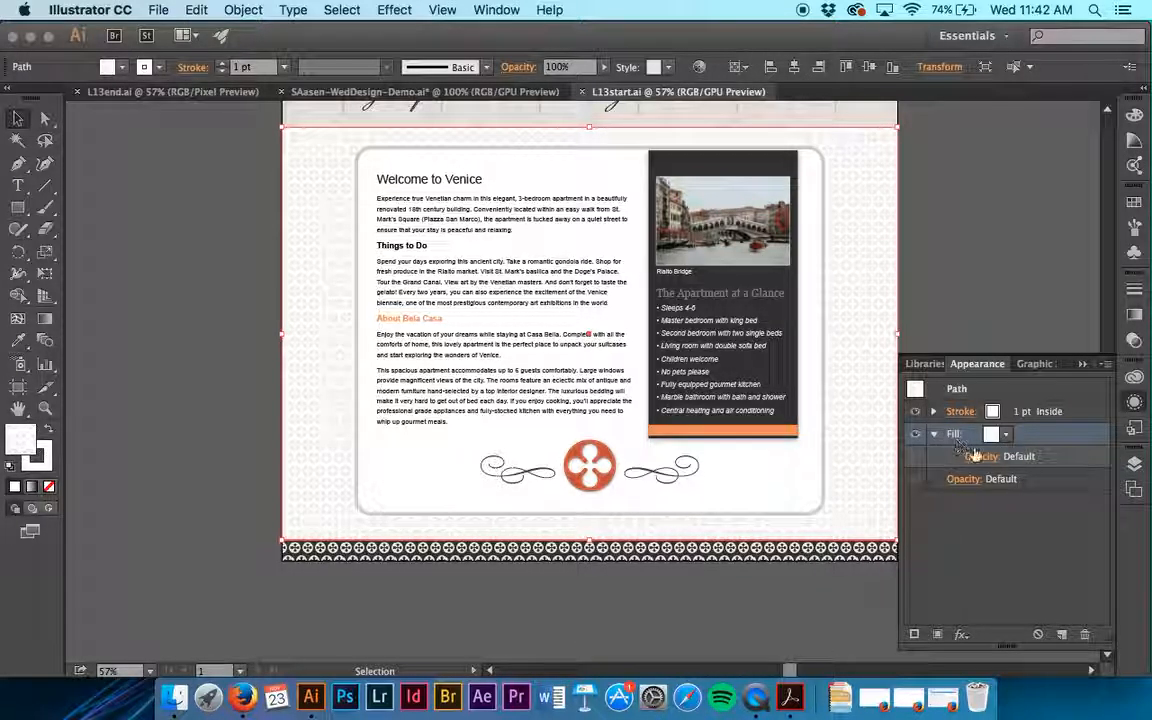
click(982, 456)
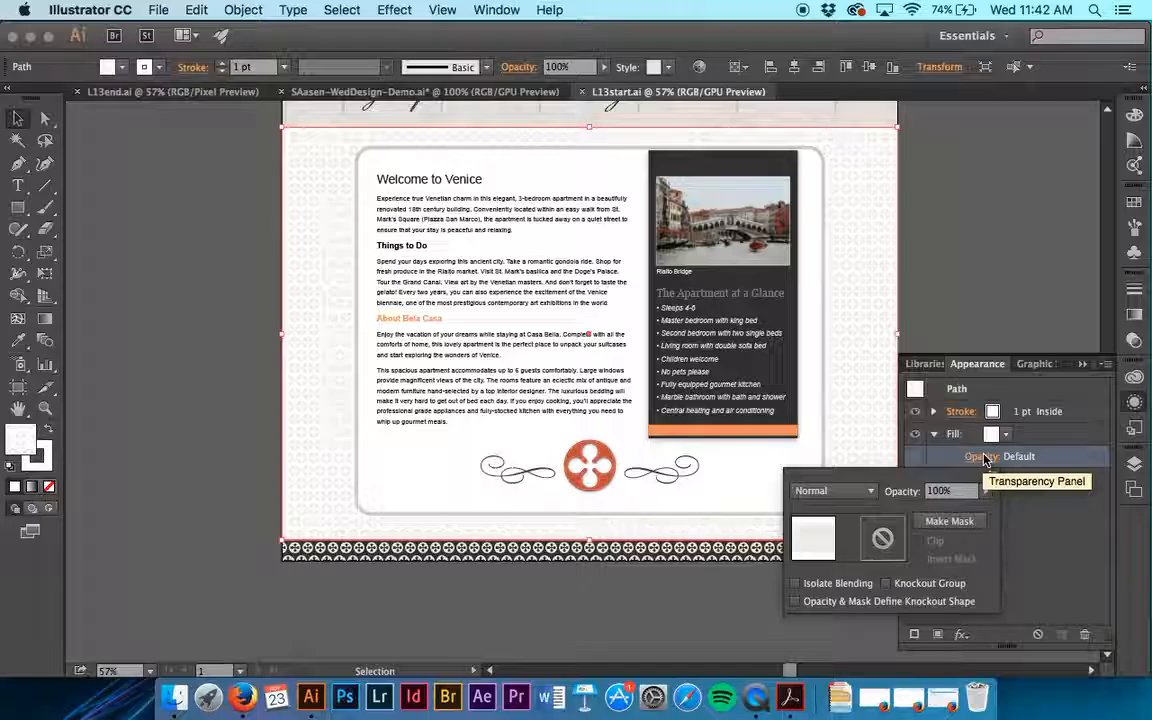
- Add a second fill to the background rectangle in L13start.ai, give it the orange gradient swatch, and move it below the pattern fill
click(984, 458)
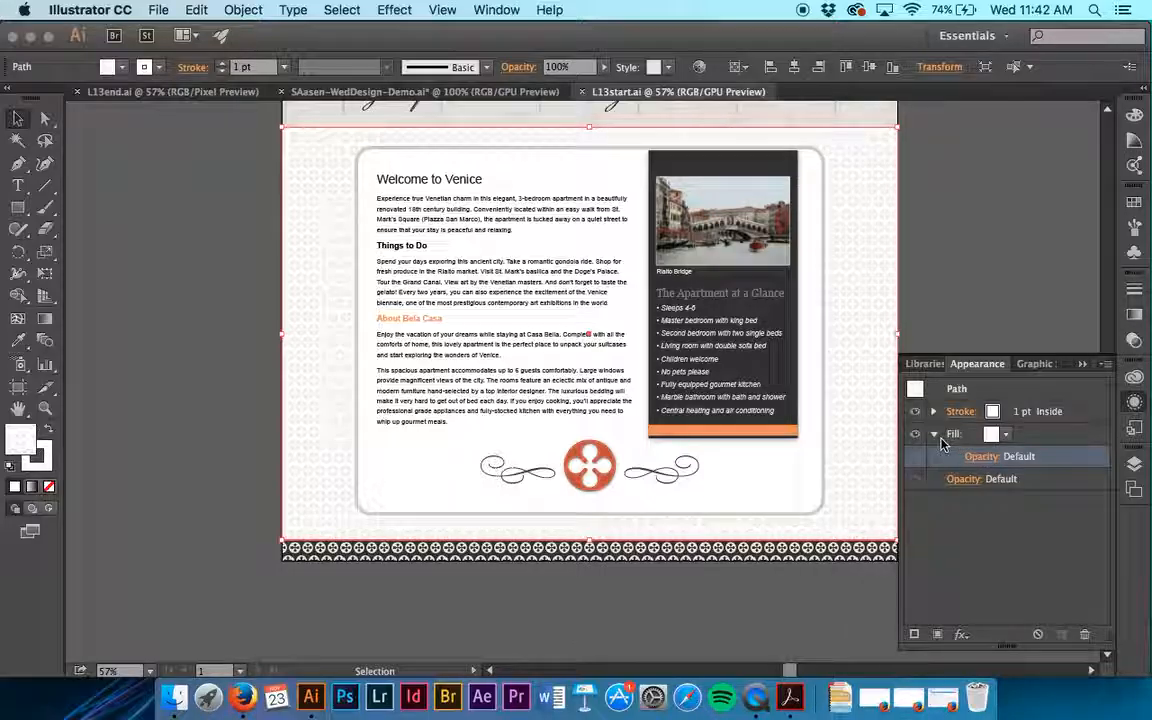
click(933, 434)
click(938, 634)
click(993, 411)
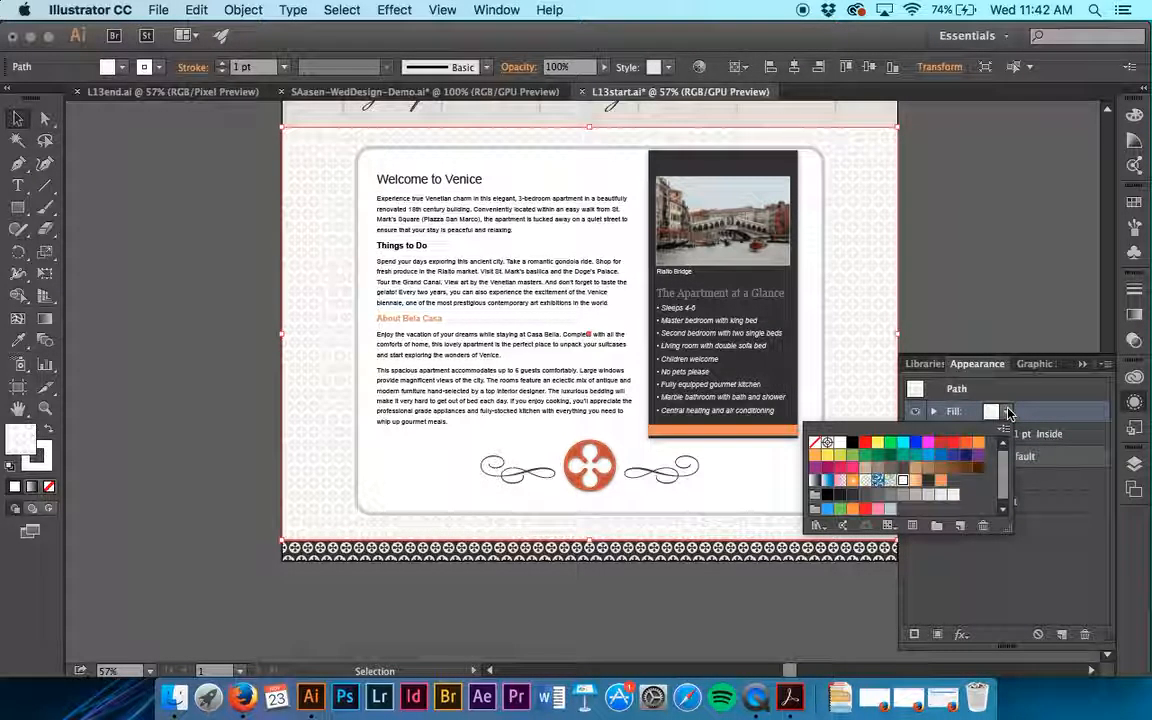
click(926, 497)
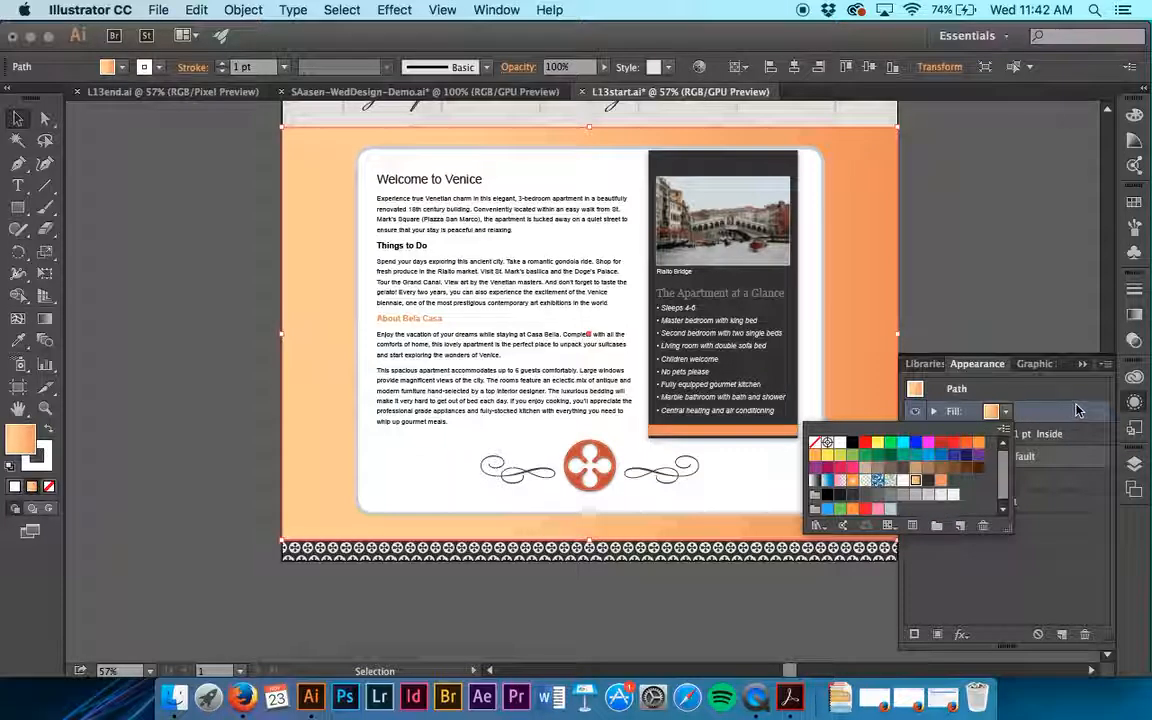
drag(1051, 483, 1051, 494)
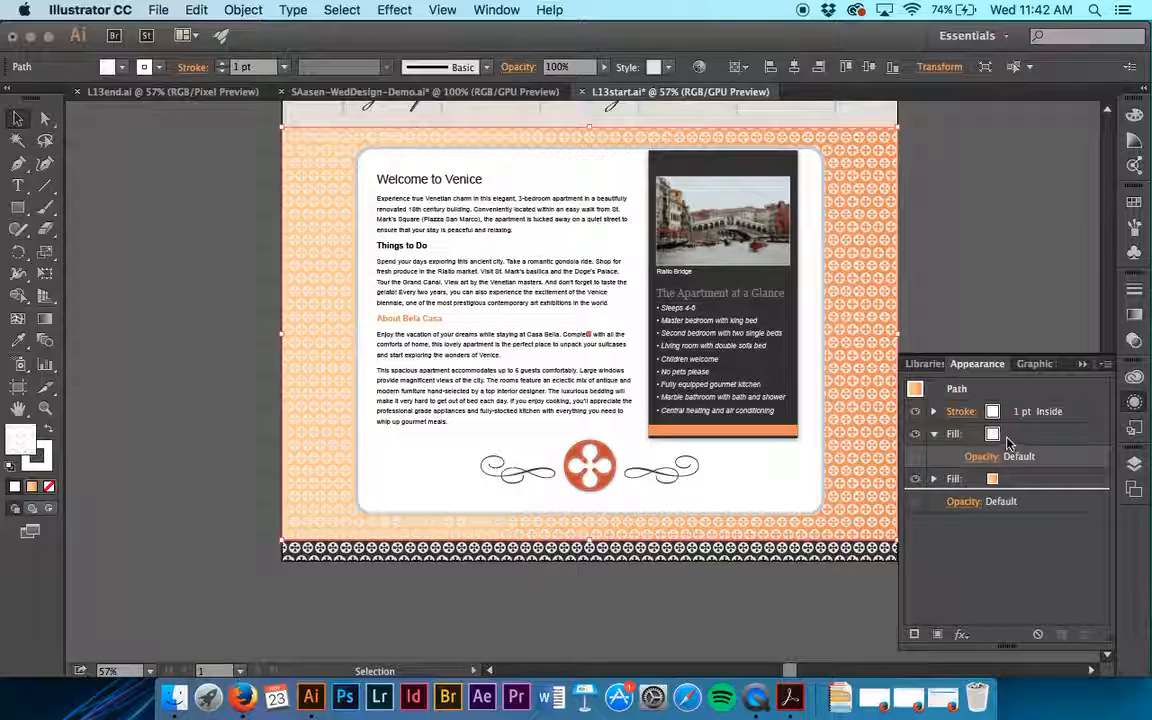
- Check the pattern fill's opacity settings and close L13start.ai without saving the changes
click(979, 459)
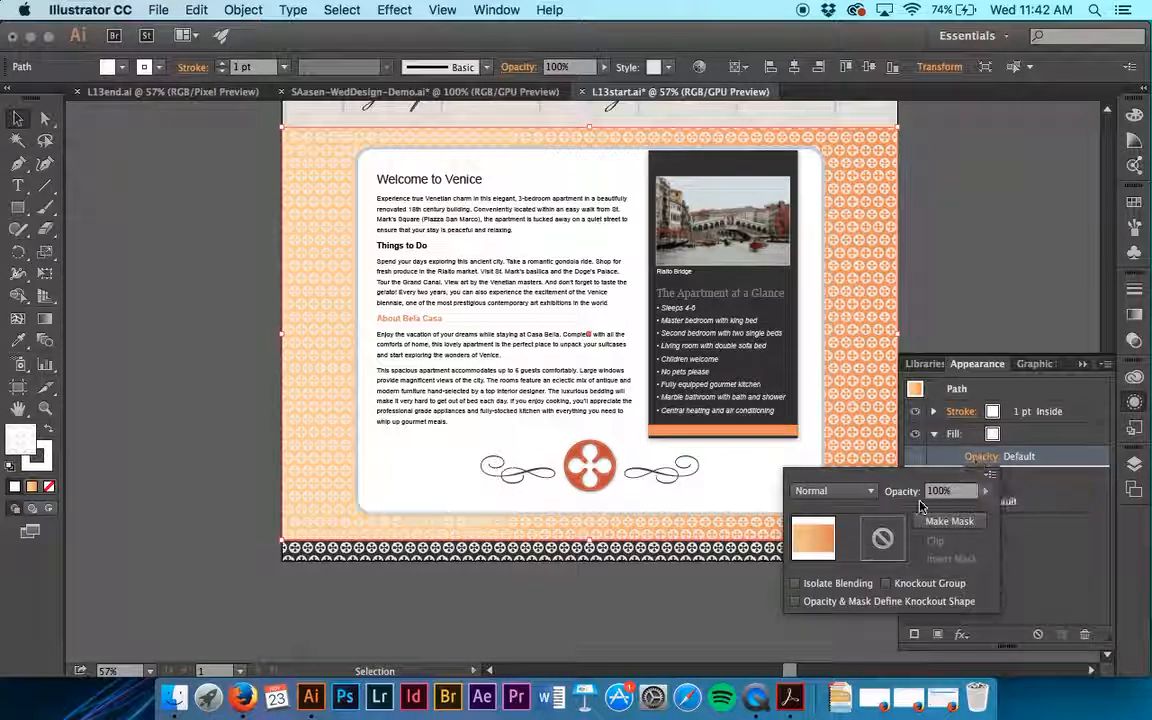
drag(963, 507, 1031, 513)
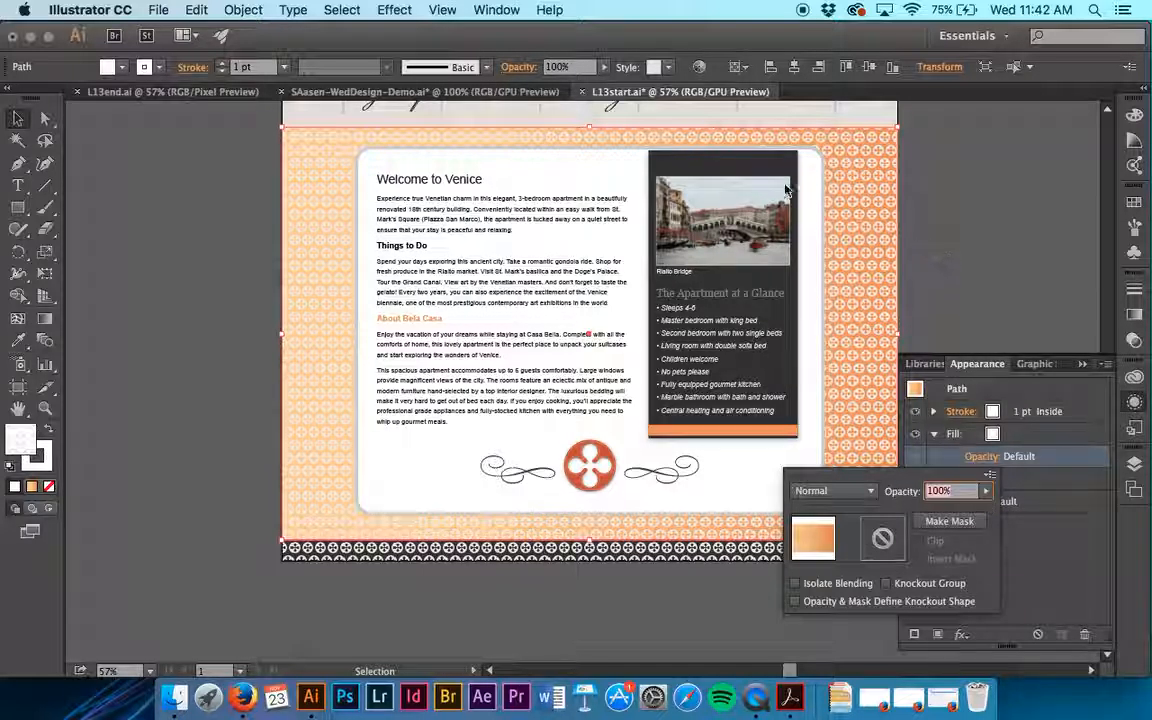
click(583, 96)
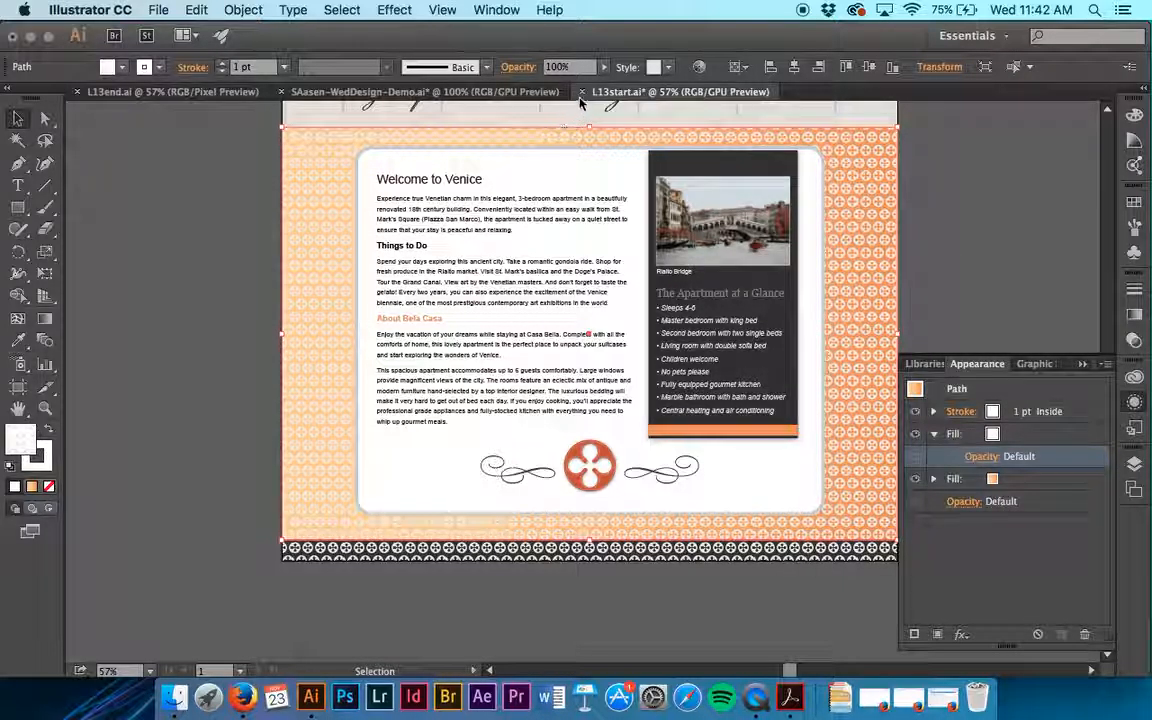
click(581, 93)
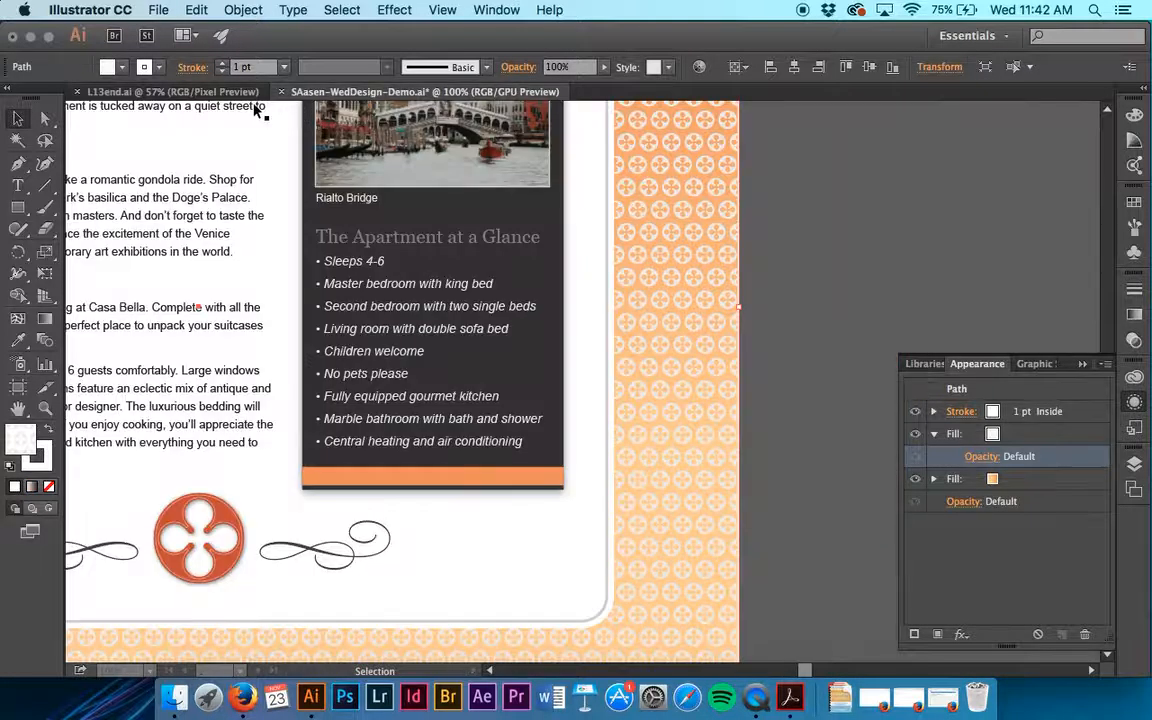
- Select the background rectangle in L13end.ai and examine the swatches and opacity settings of its pattern and gradient fills
click(190, 92)
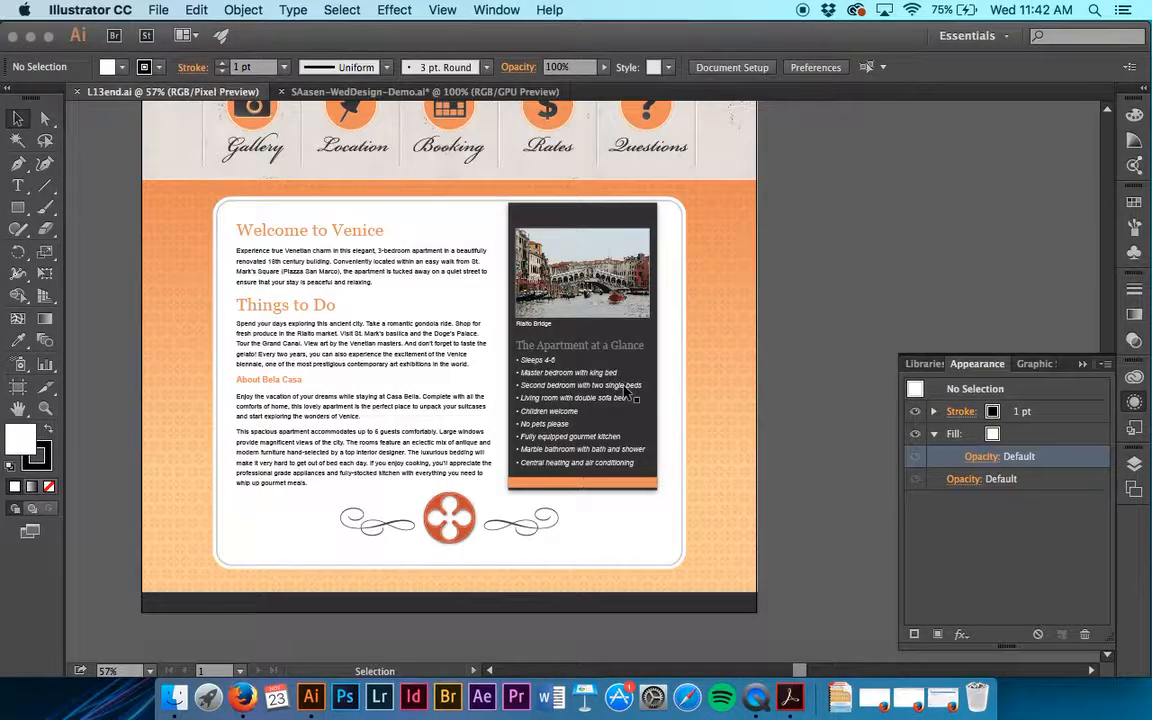
click(726, 370)
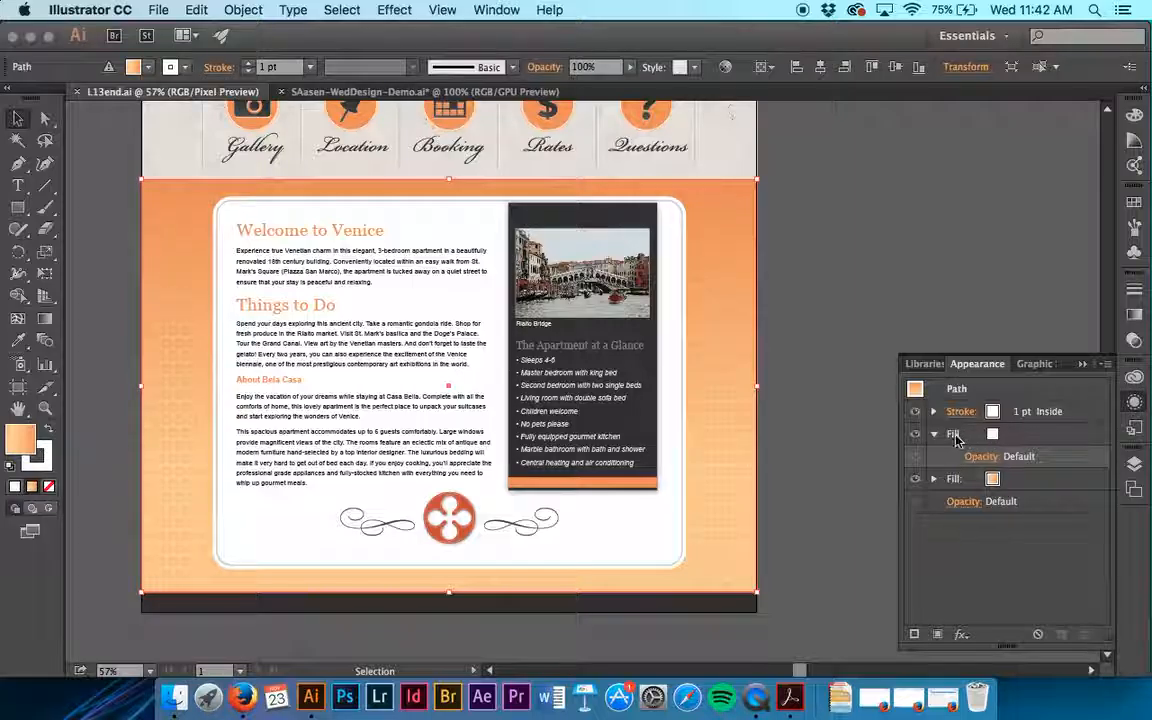
click(992, 437)
click(992, 435)
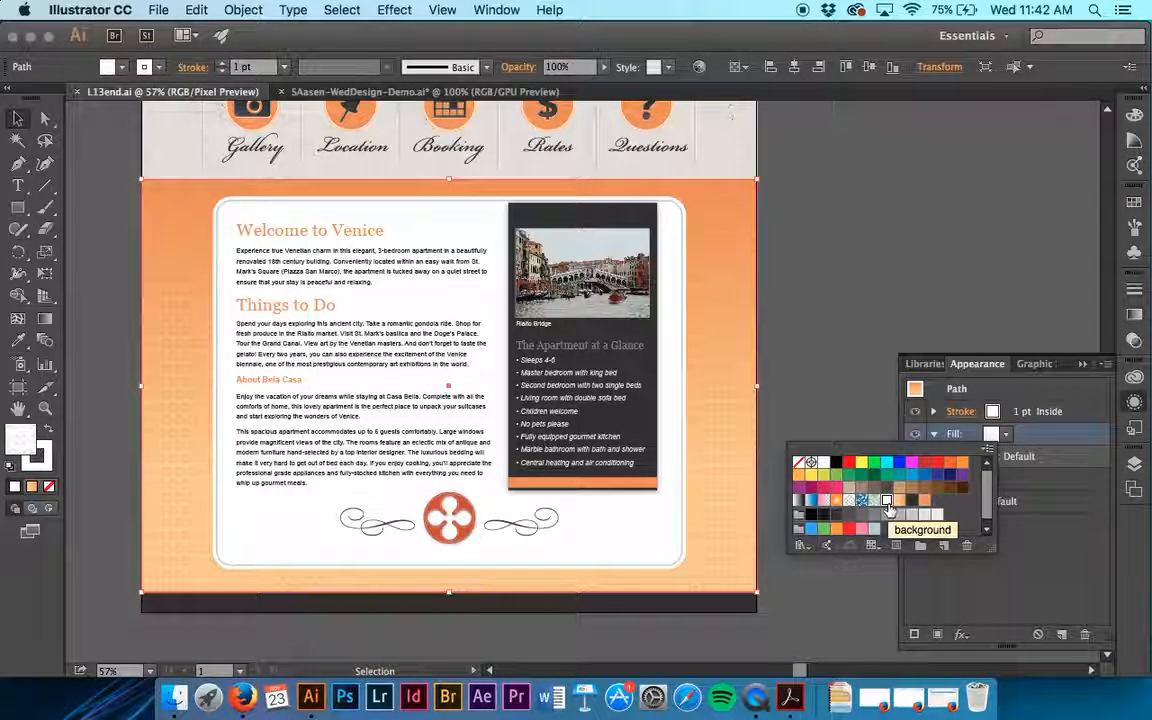
click(1088, 452)
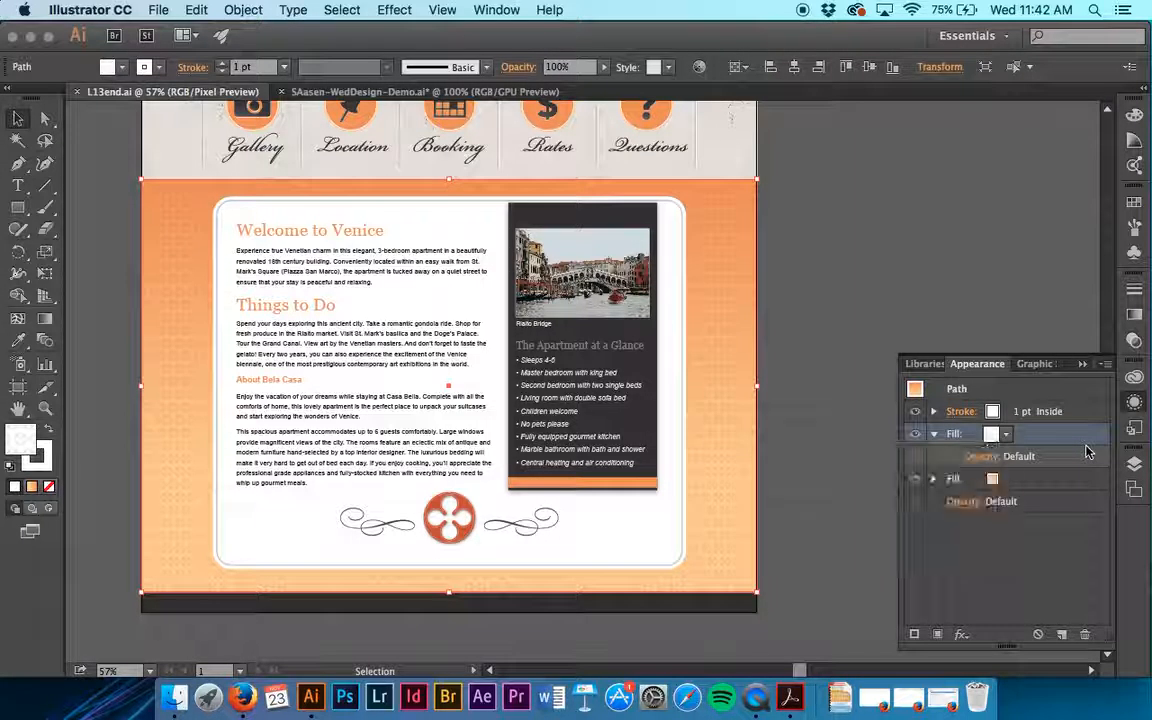
click(982, 460)
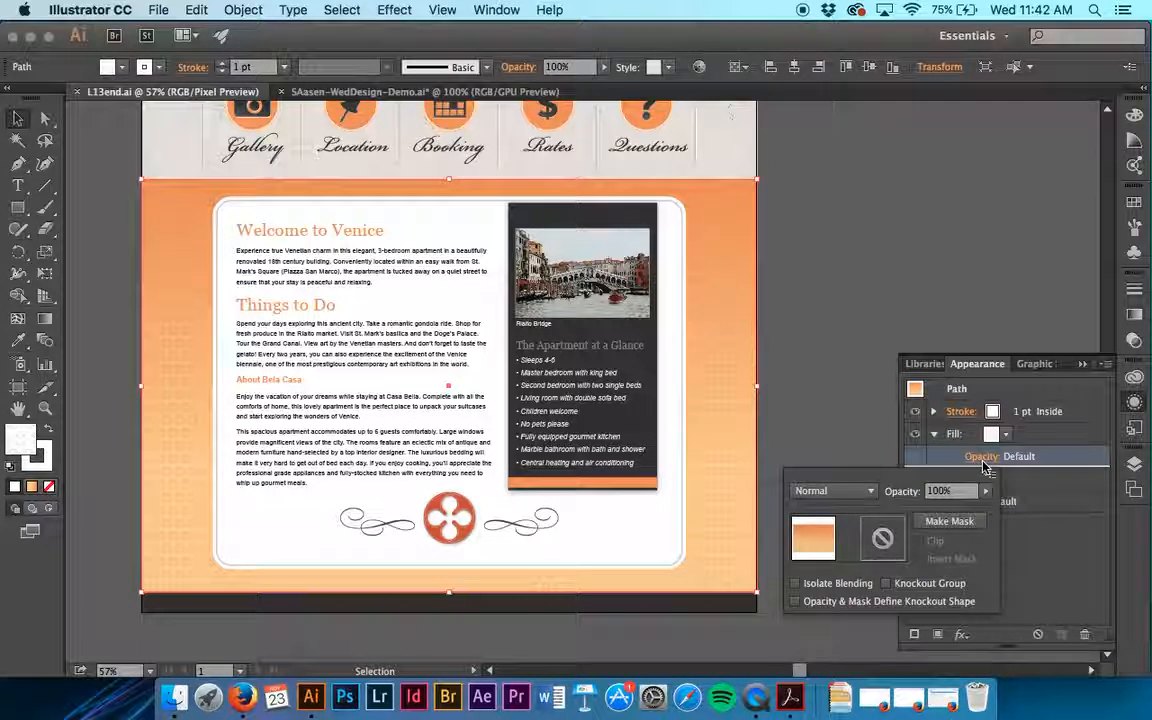
click(984, 464)
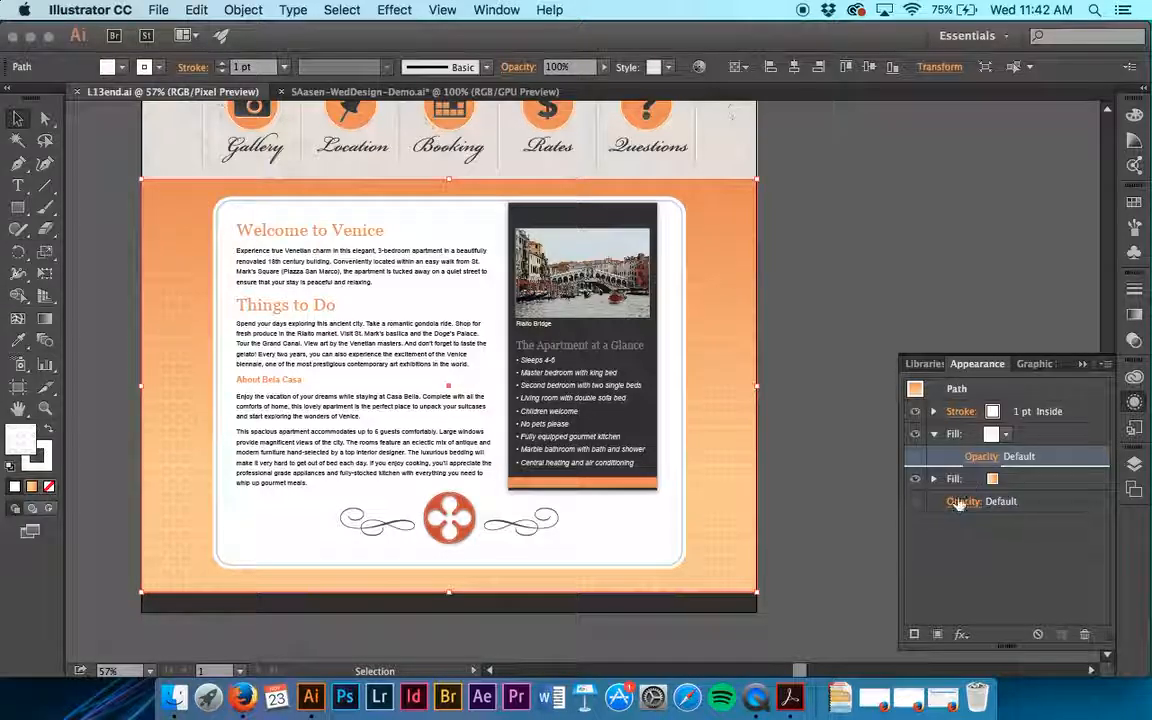
click(992, 481)
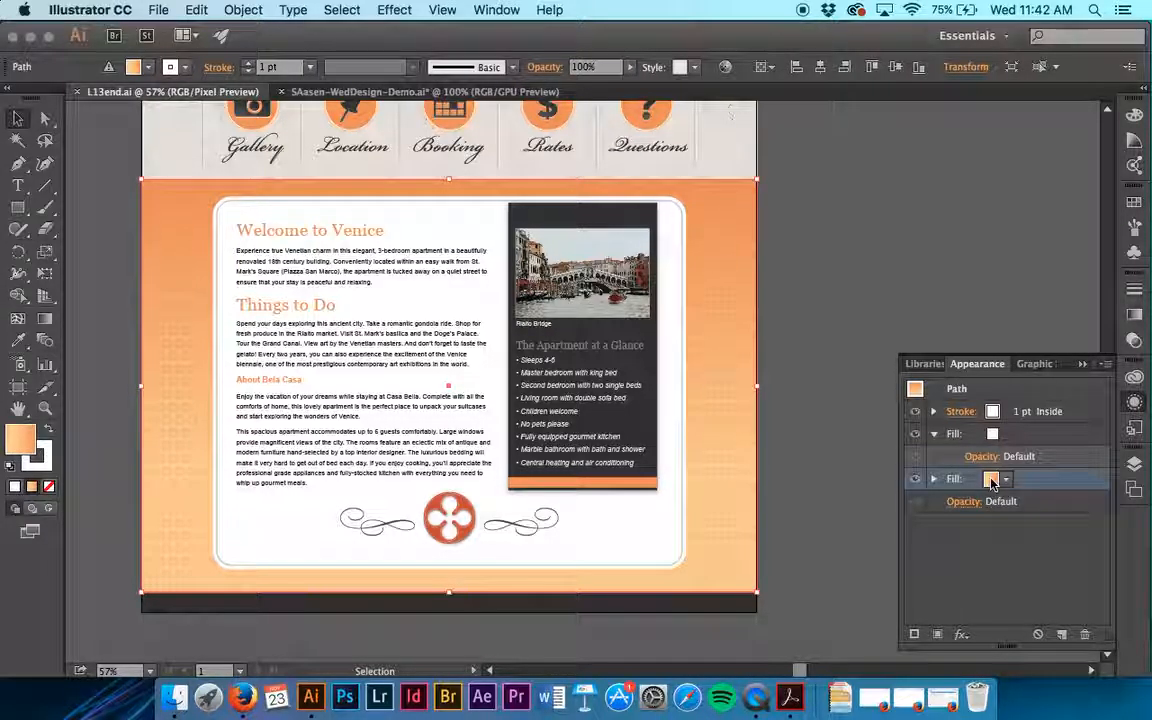
click(933, 480)
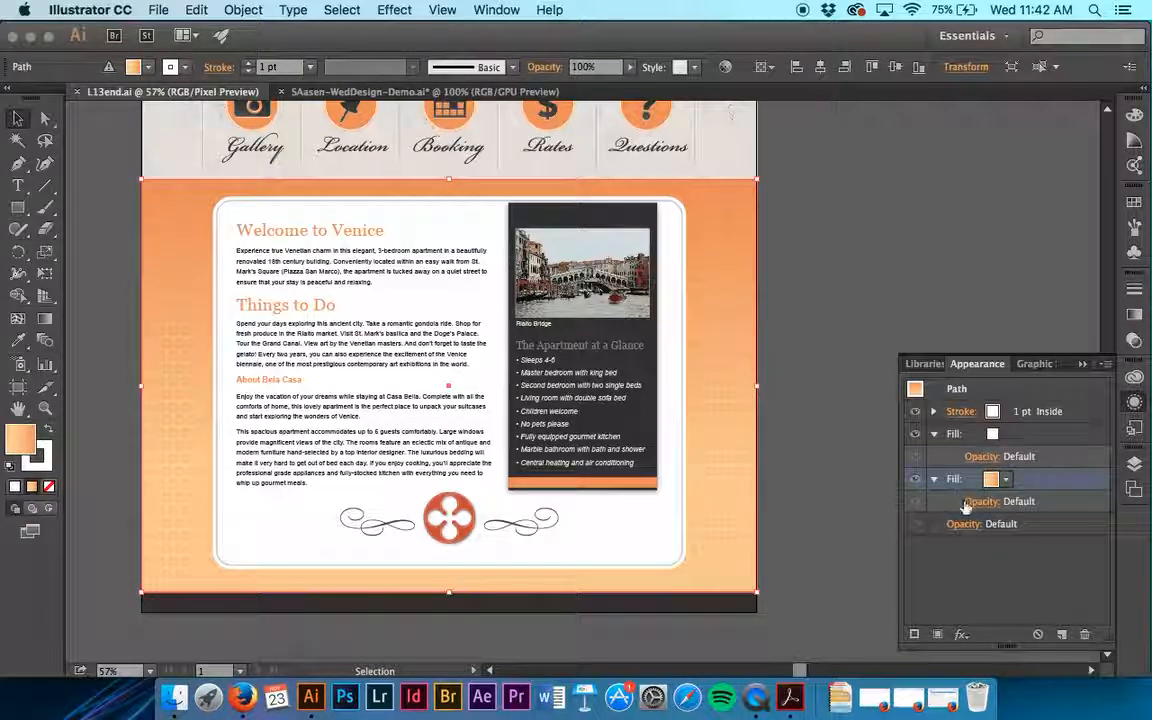
click(969, 503)
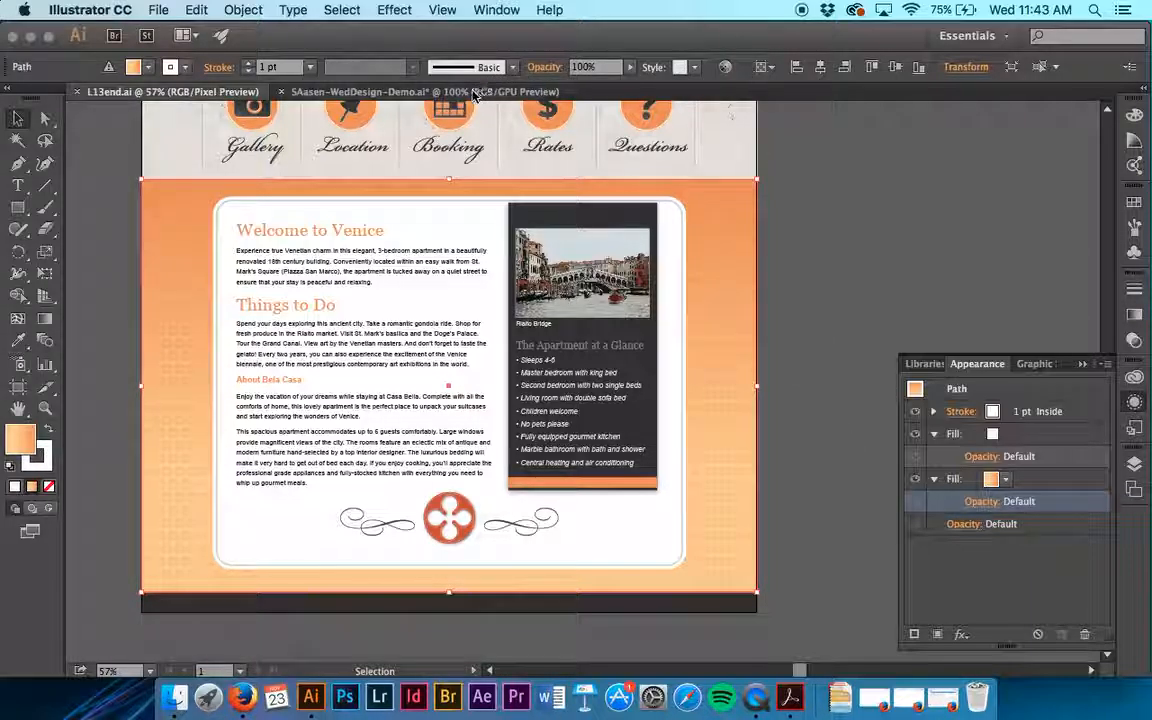
- Return to the demo web design document and examine the swatch used by the background rectangle's gradient fill
key(super+1)
scroll(774, 393, left, 3)
scroll(774, 393, down, 1)
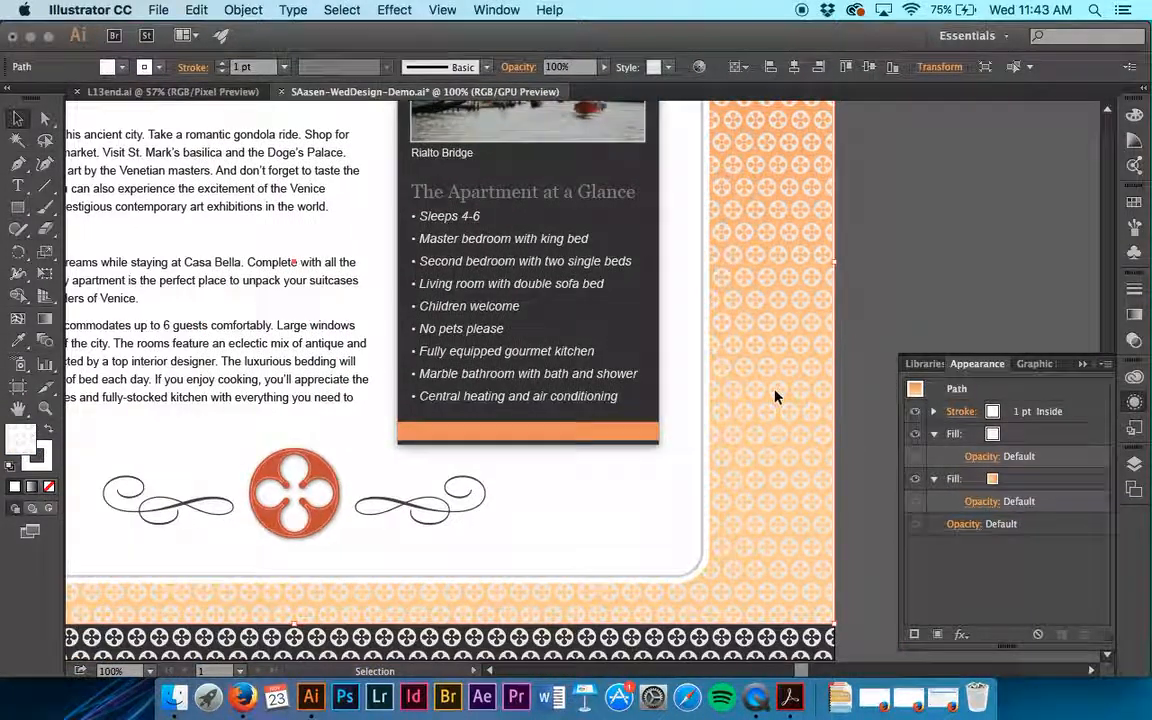
scroll(746, 489, down, 2)
scroll(746, 489, left, 2)
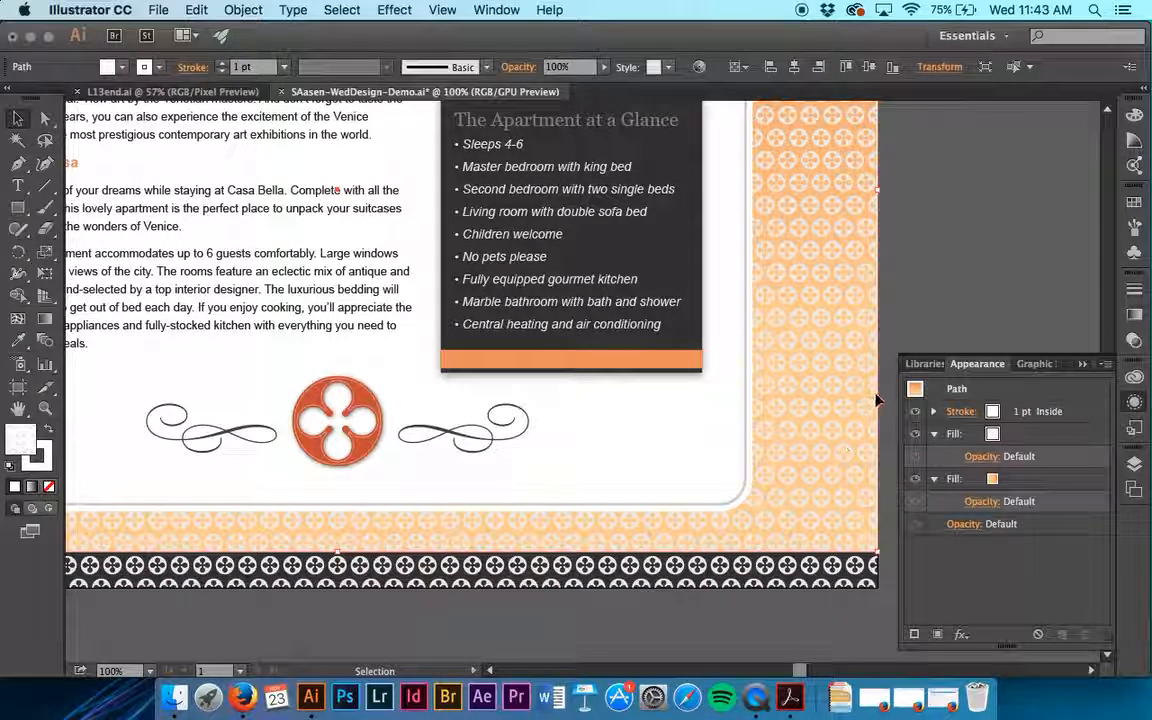
click(992, 481)
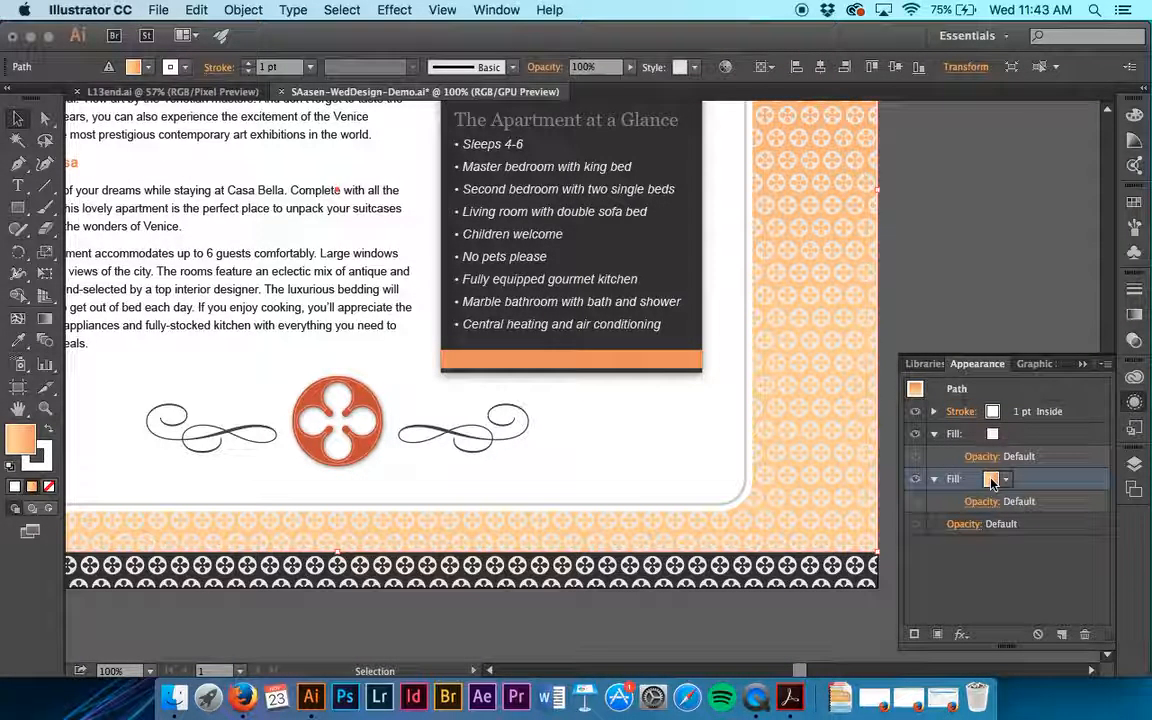
click(992, 482)
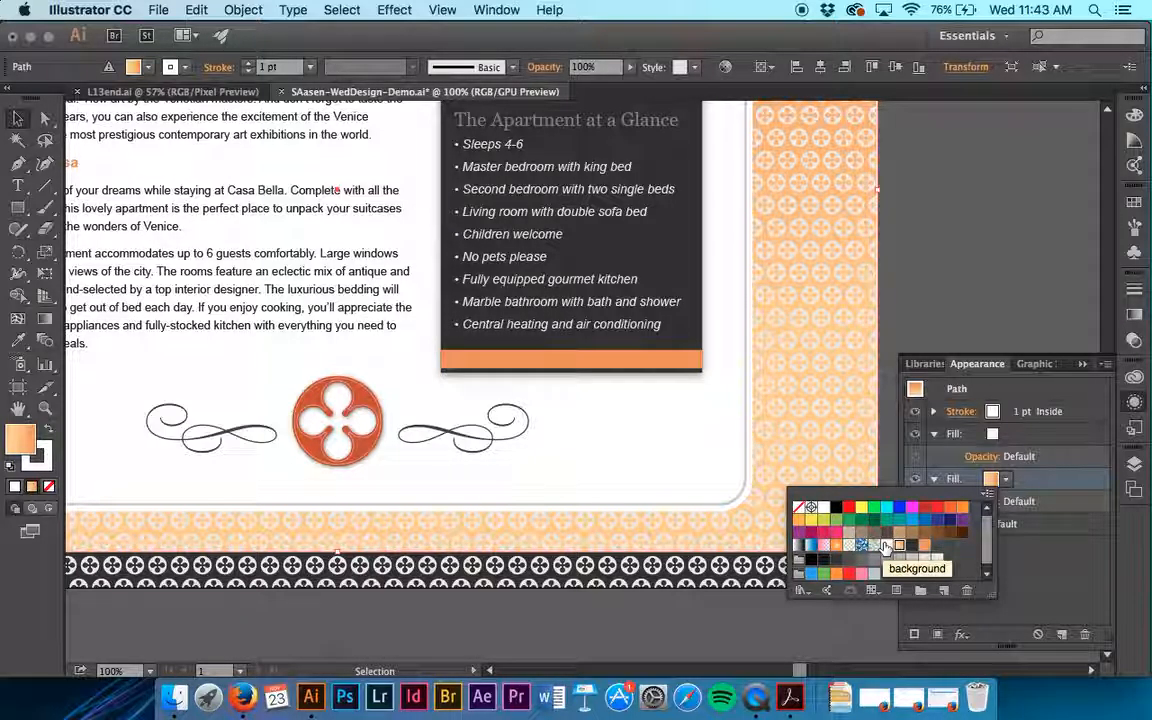
click(1071, 551)
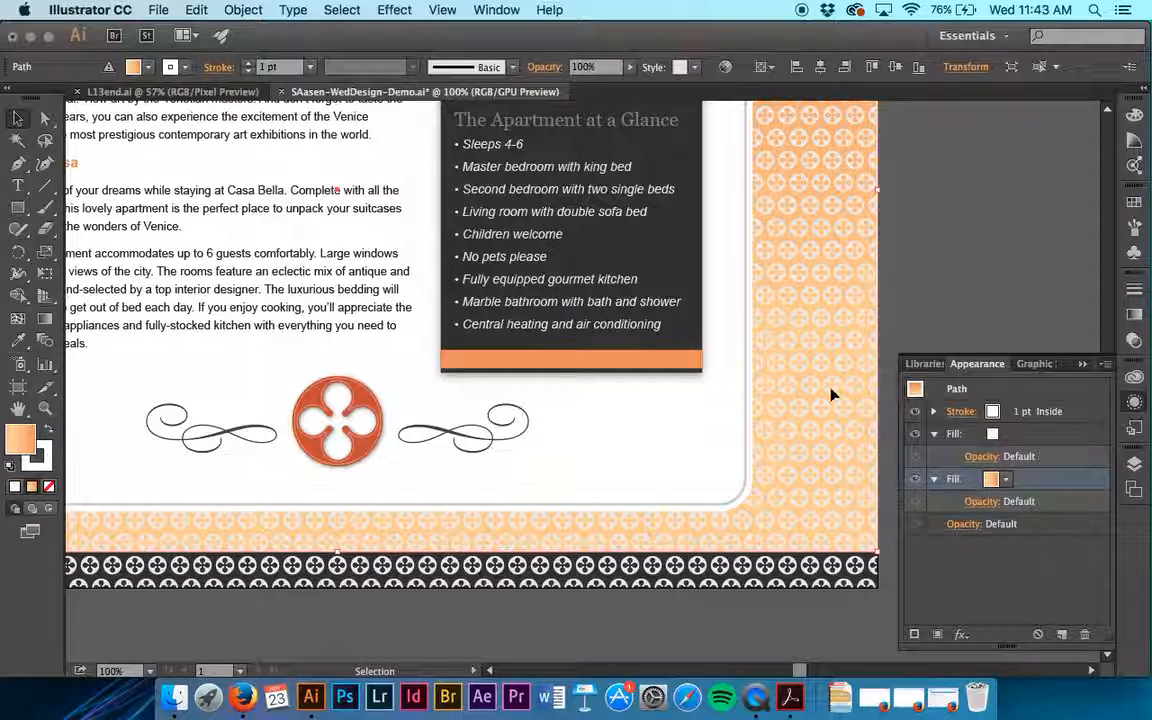
- Make the background rectangle's topmost fill the active attribute instead of its gradient fill
scroll(830, 393, up, 5)
scroll(830, 393, up, 8)
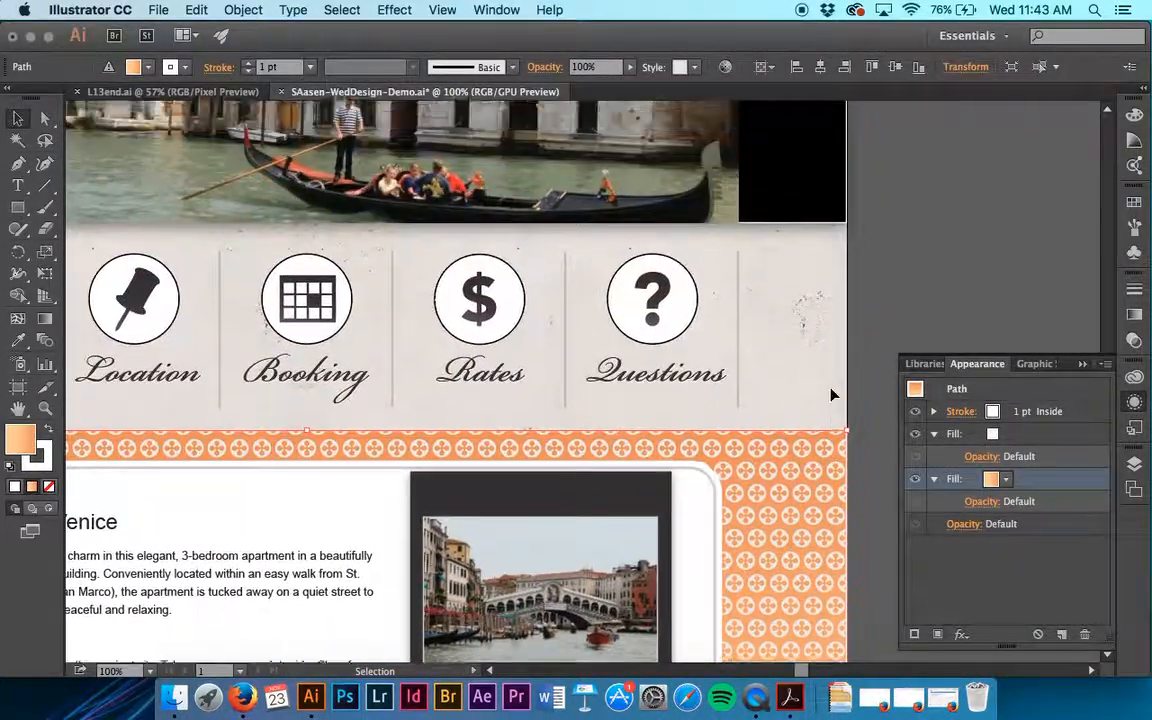
click(109, 69)
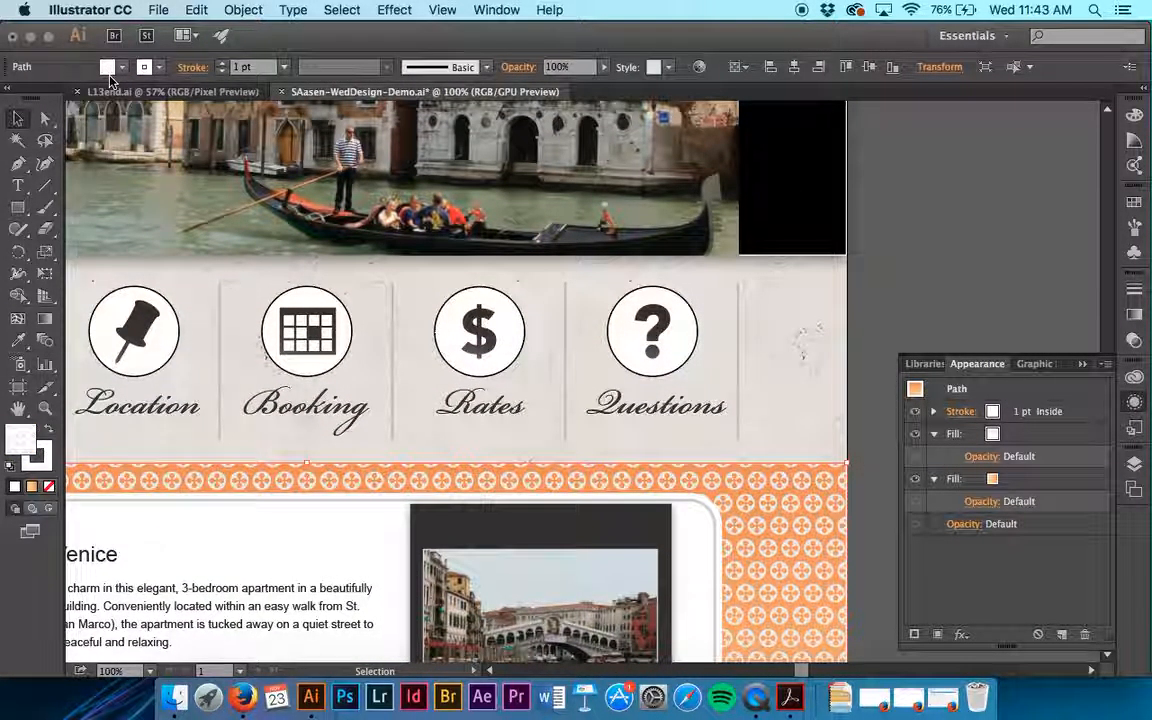
drag(1022, 492, 1031, 485)
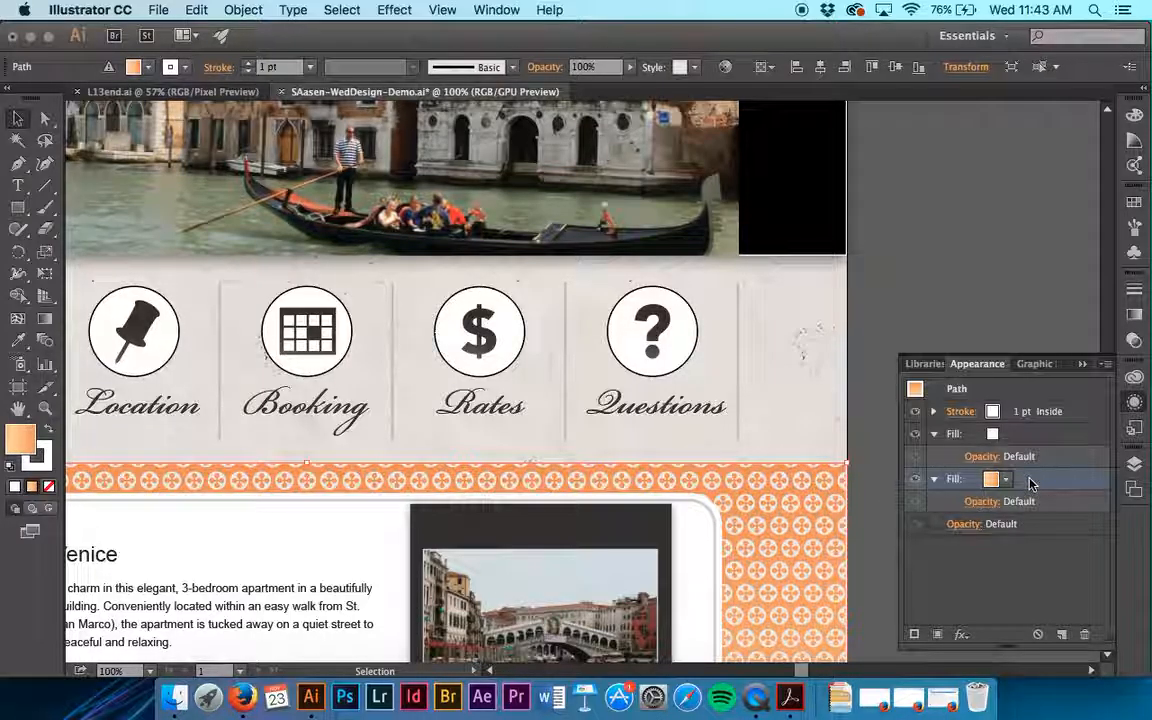
click(108, 68)
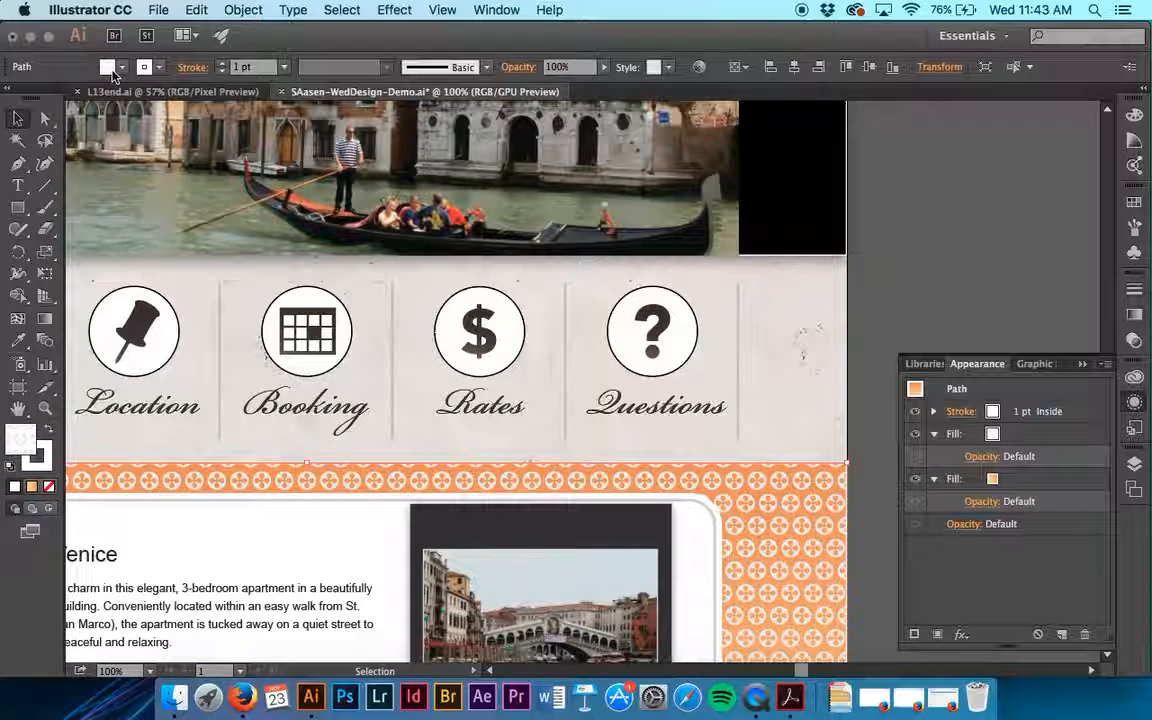
- Try a different pattern swatch on the background rectangle's topmost fill, and reapply the background pattern swatch
click(1006, 436)
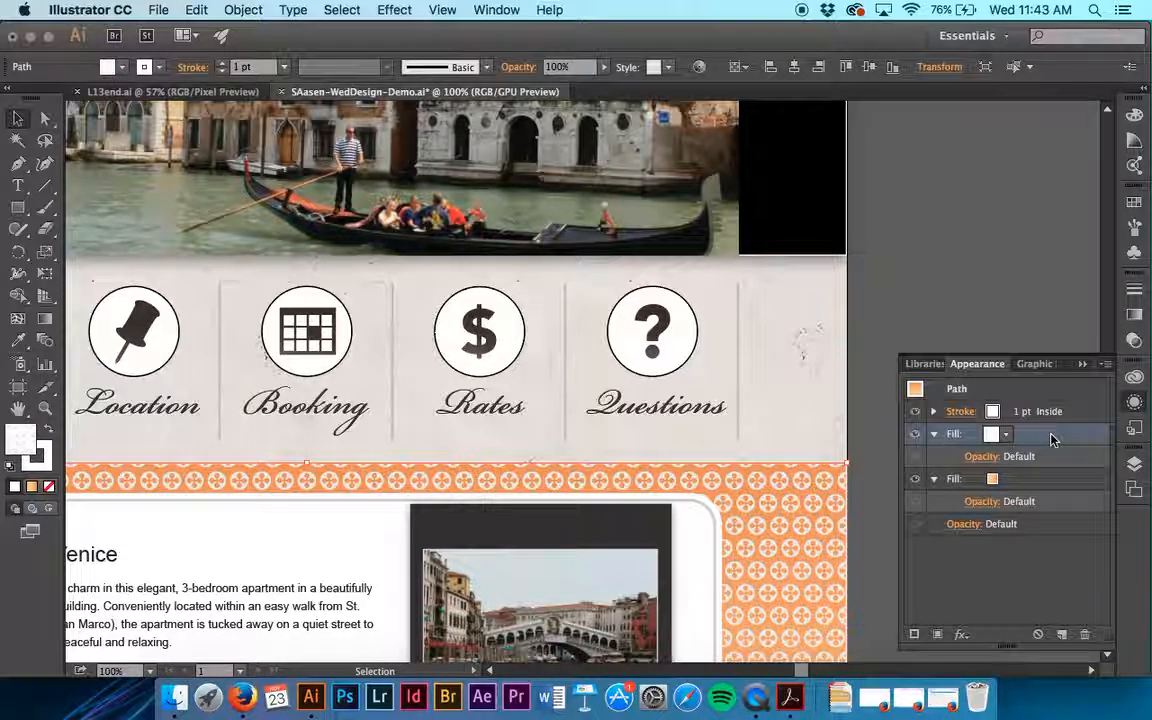
click(1006, 437)
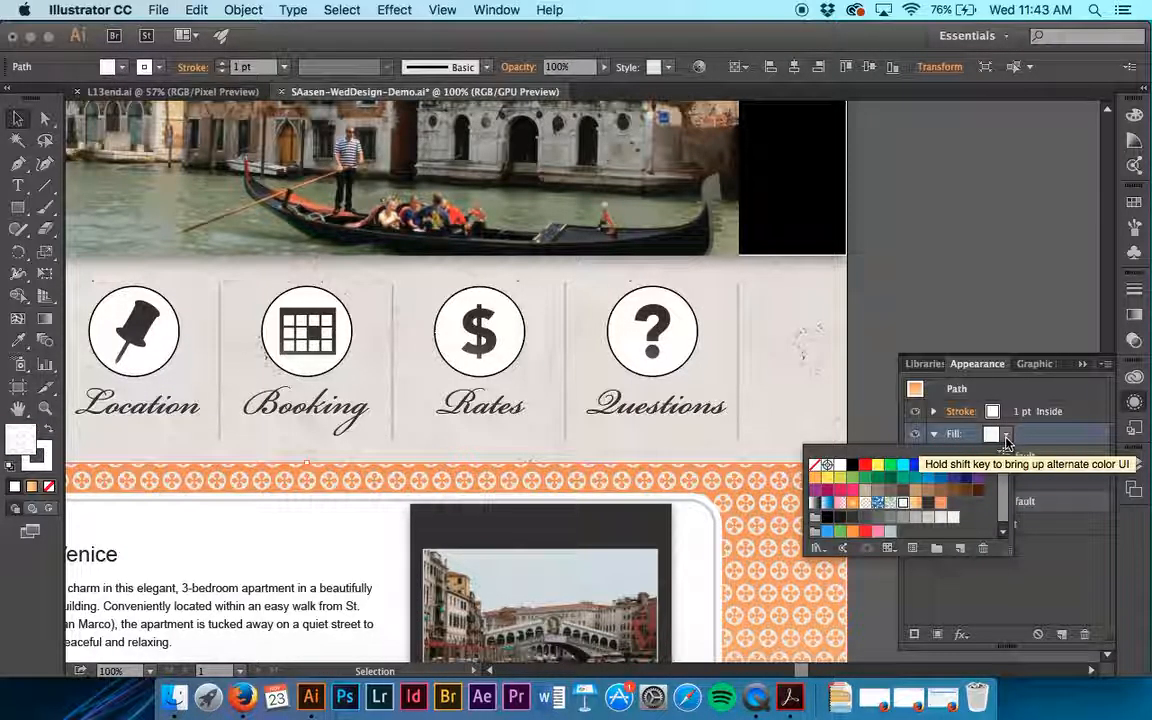
click(865, 504)
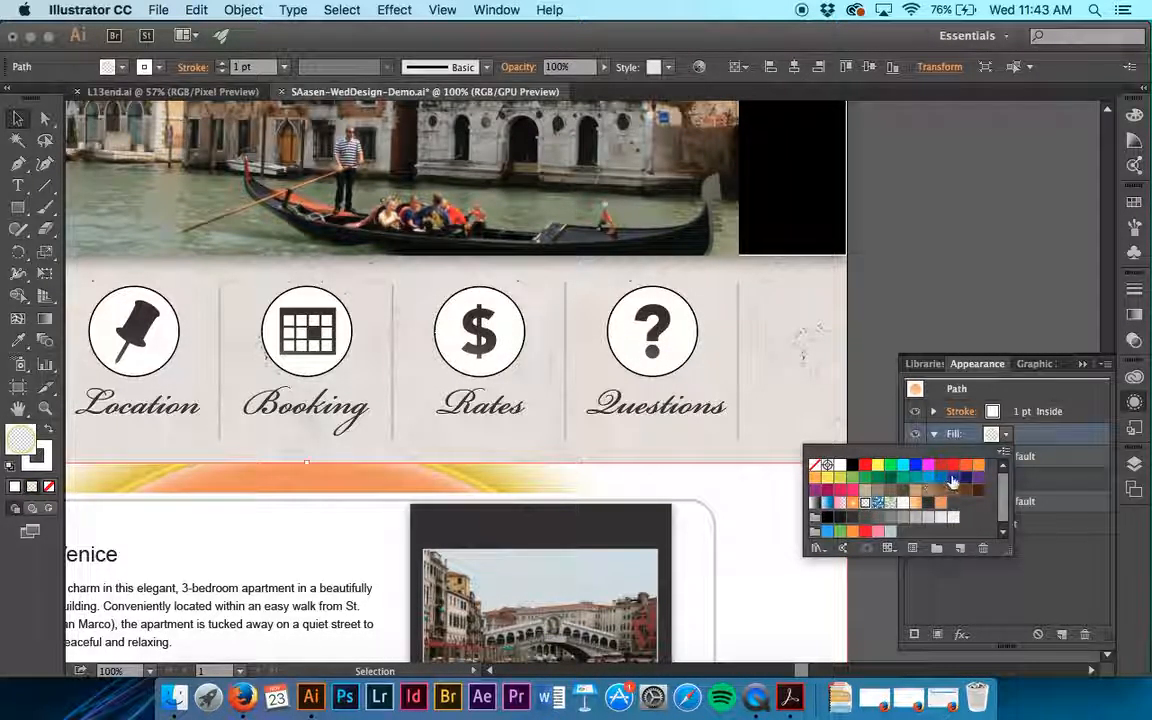
click(903, 502)
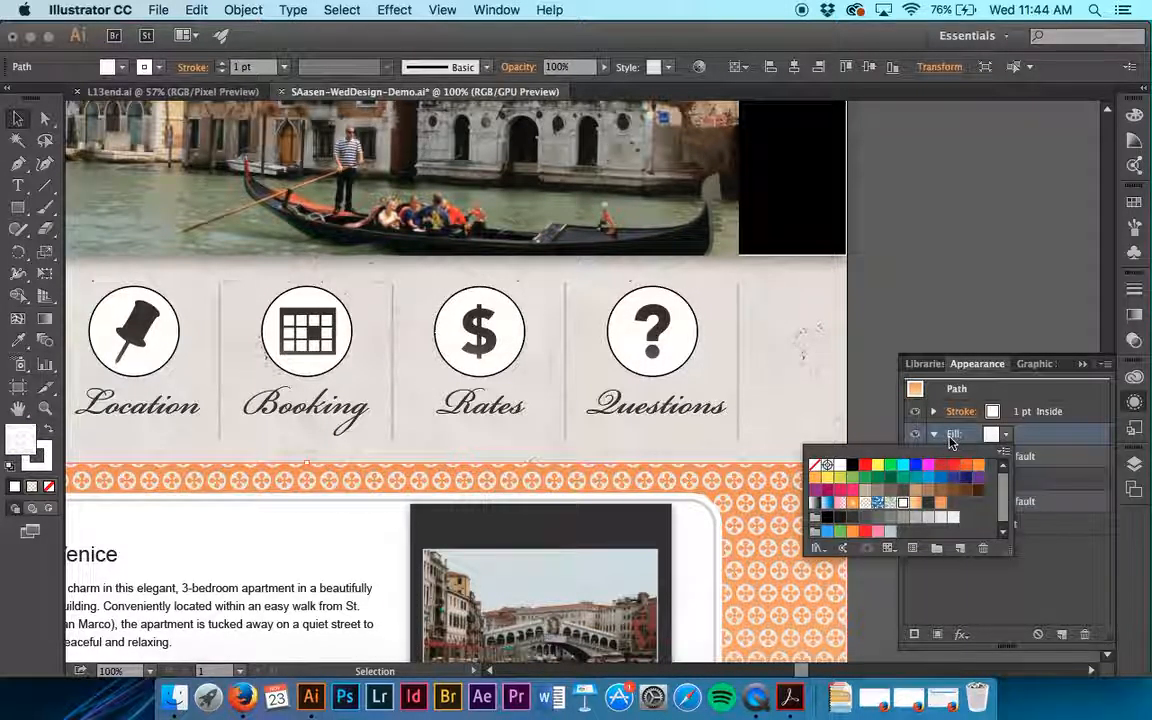
click(963, 434)
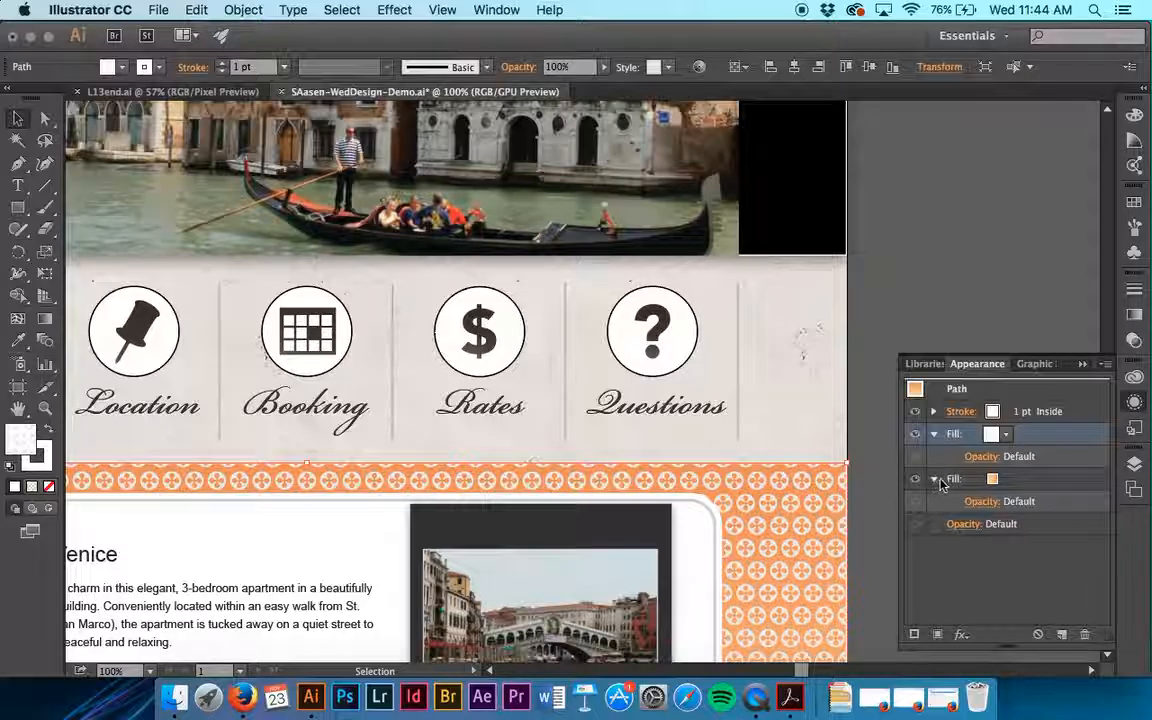
- Compare the demo page's background pattern with the finished pattern in L13end.ai magnified to 300%, and return to the demo design
scroll(800, 552, down, 10)
scroll(800, 552, left, 3)
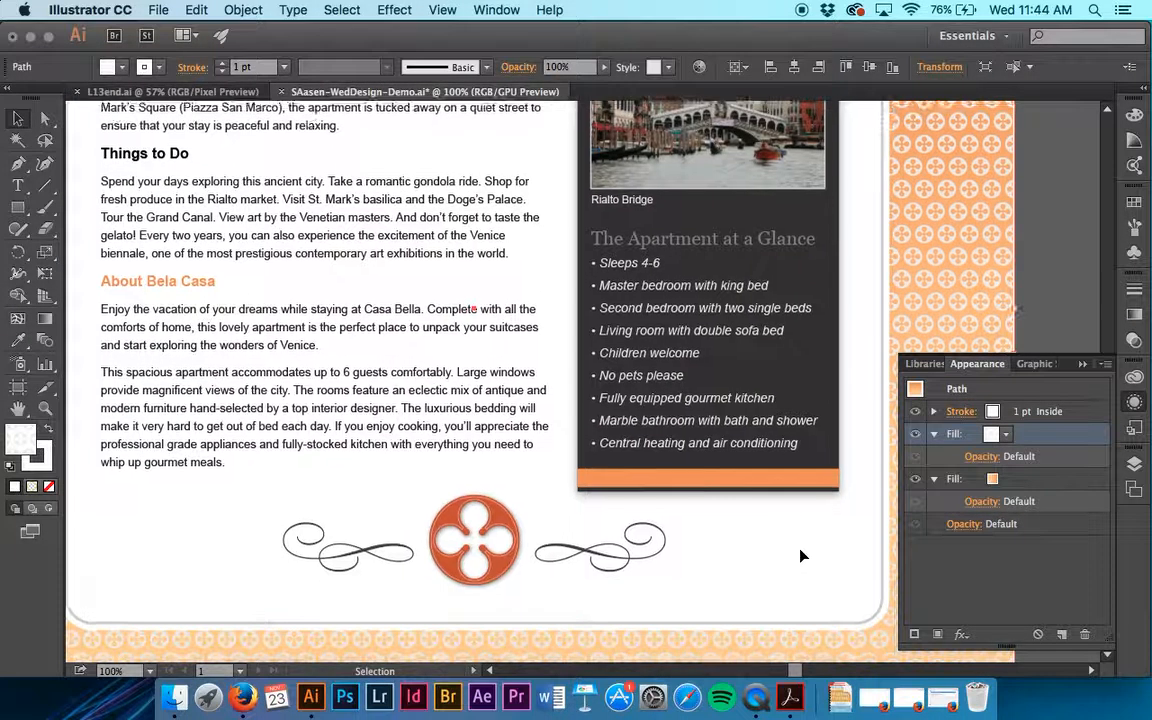
scroll(800, 556, down, 6)
scroll(447, 187, up, 9)
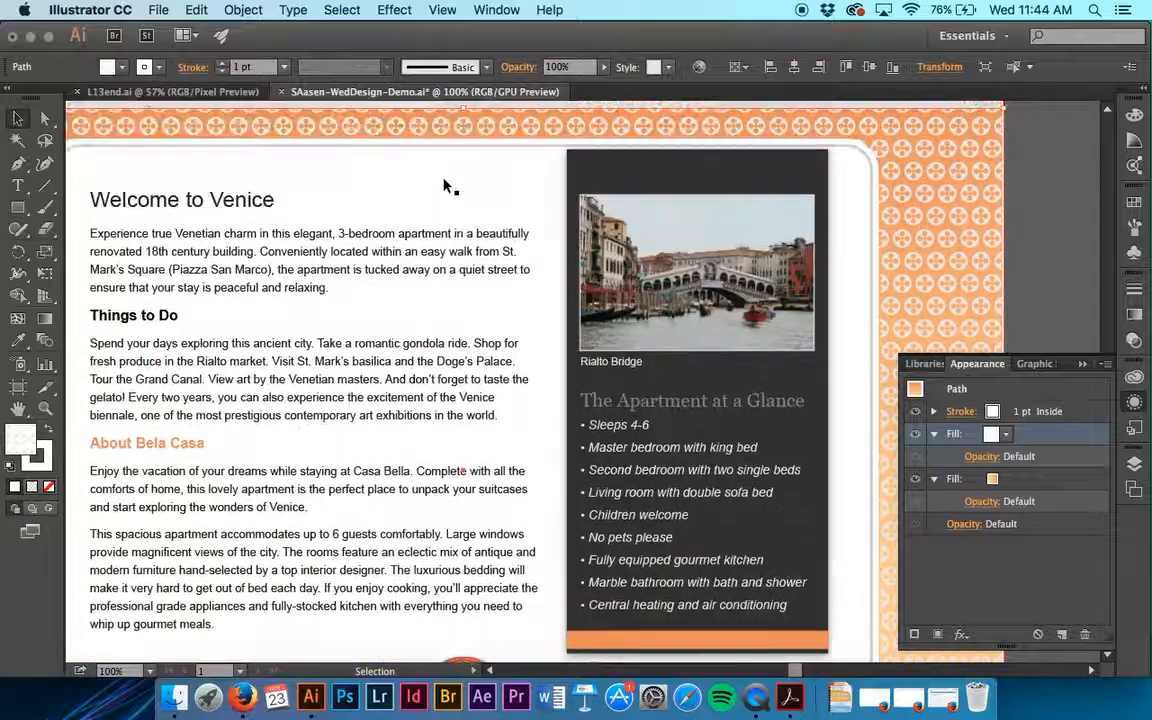
scroll(447, 187, up, 2)
scroll(447, 187, right, 1)
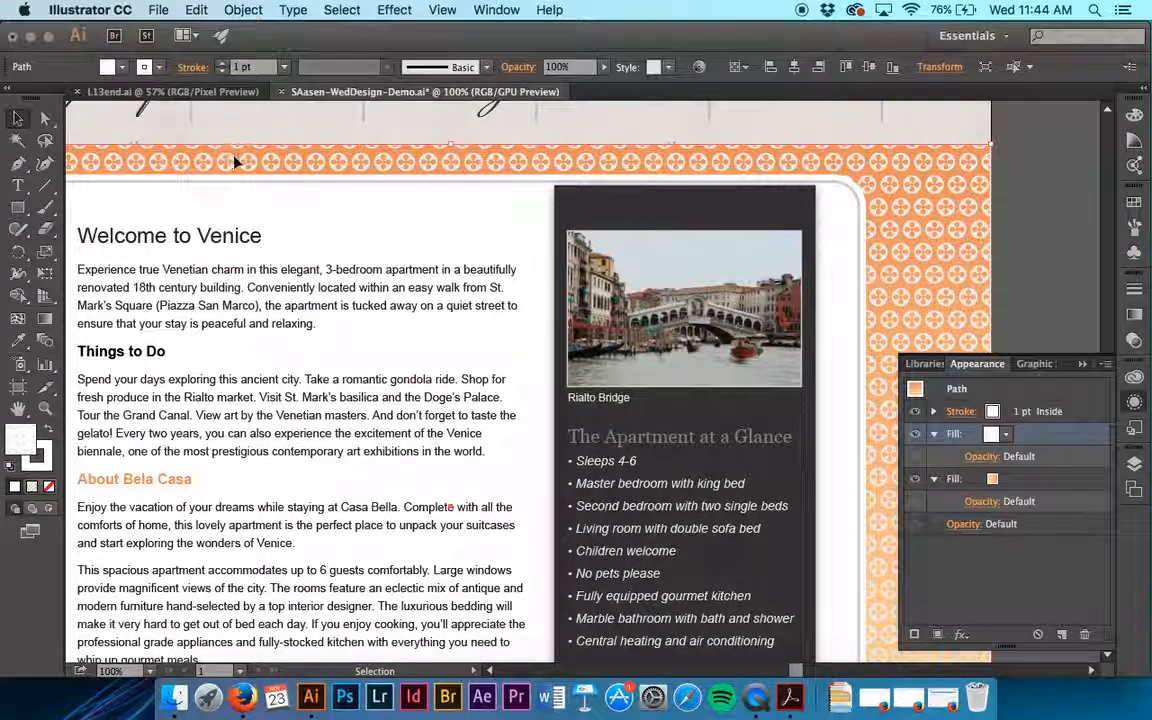
click(172, 91)
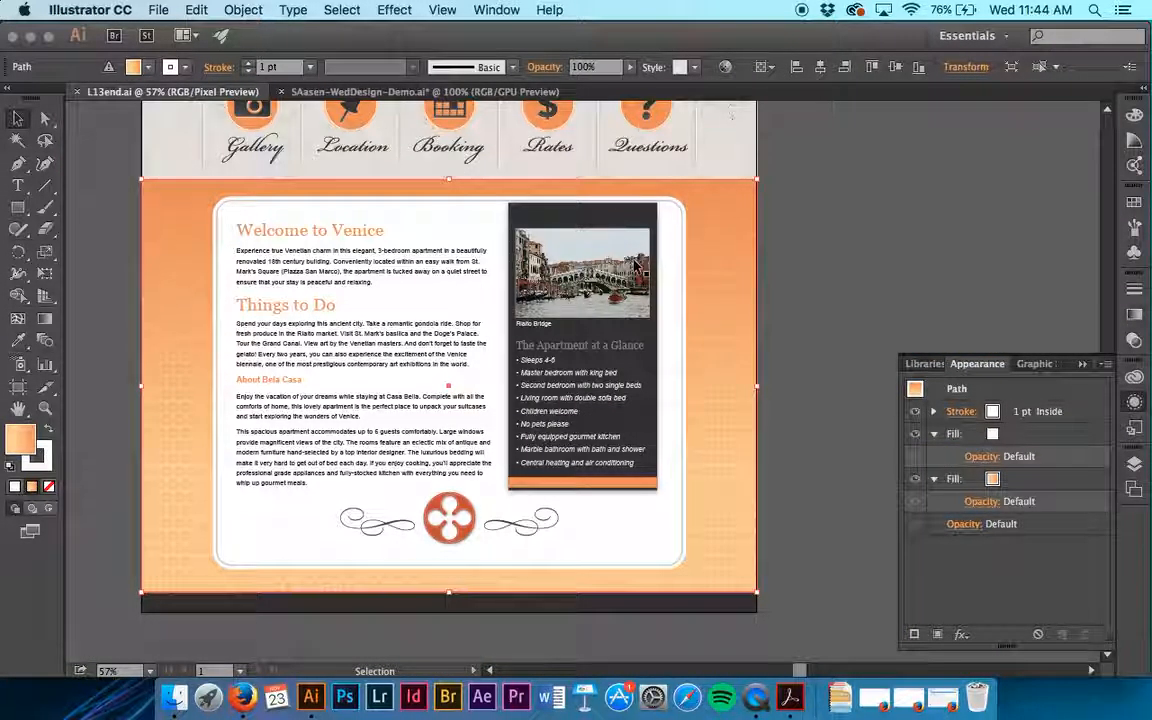
key(super+plus)
key(super+plus)
key(super+plus)
key(super+plus)
key(super+plus)
scroll(638, 267, right, 18)
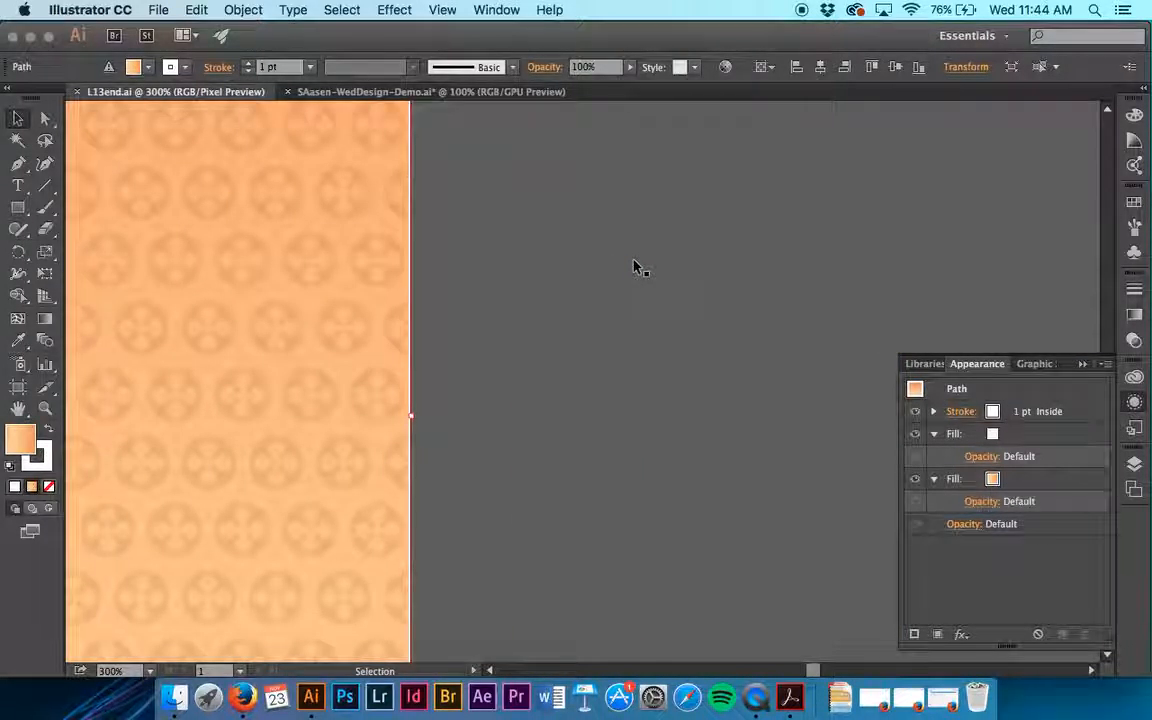
scroll(637, 267, left, 6)
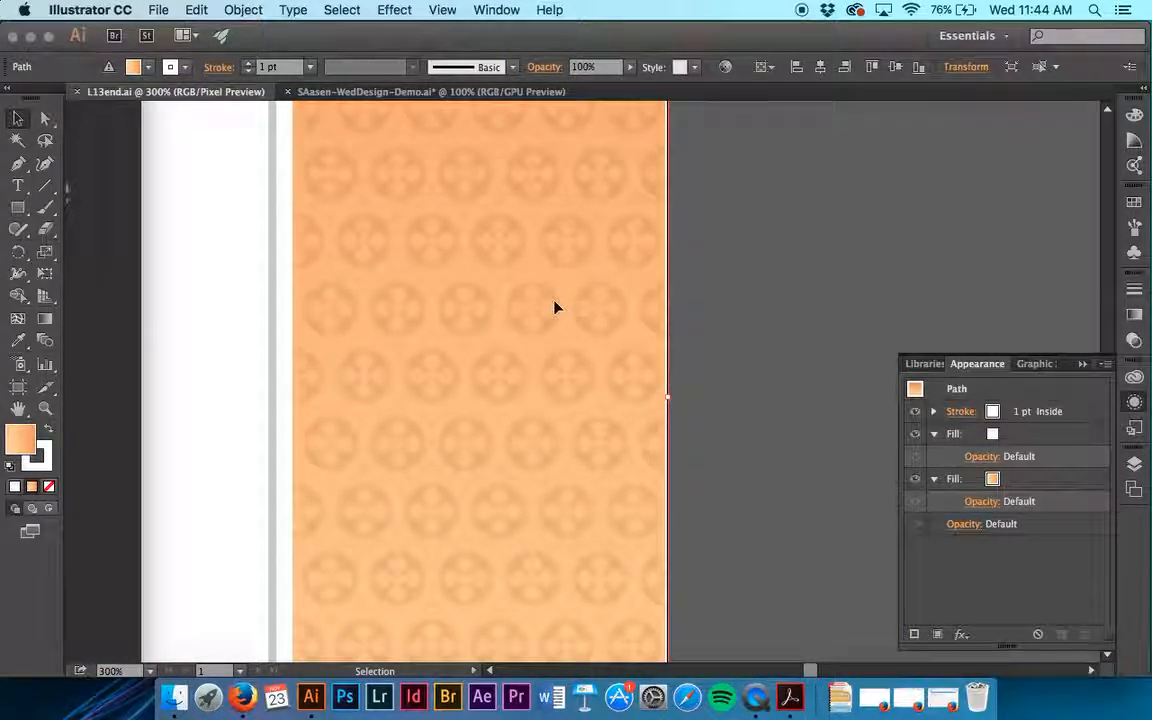
scroll(557, 308, left, 5)
scroll(557, 308, down, 5)
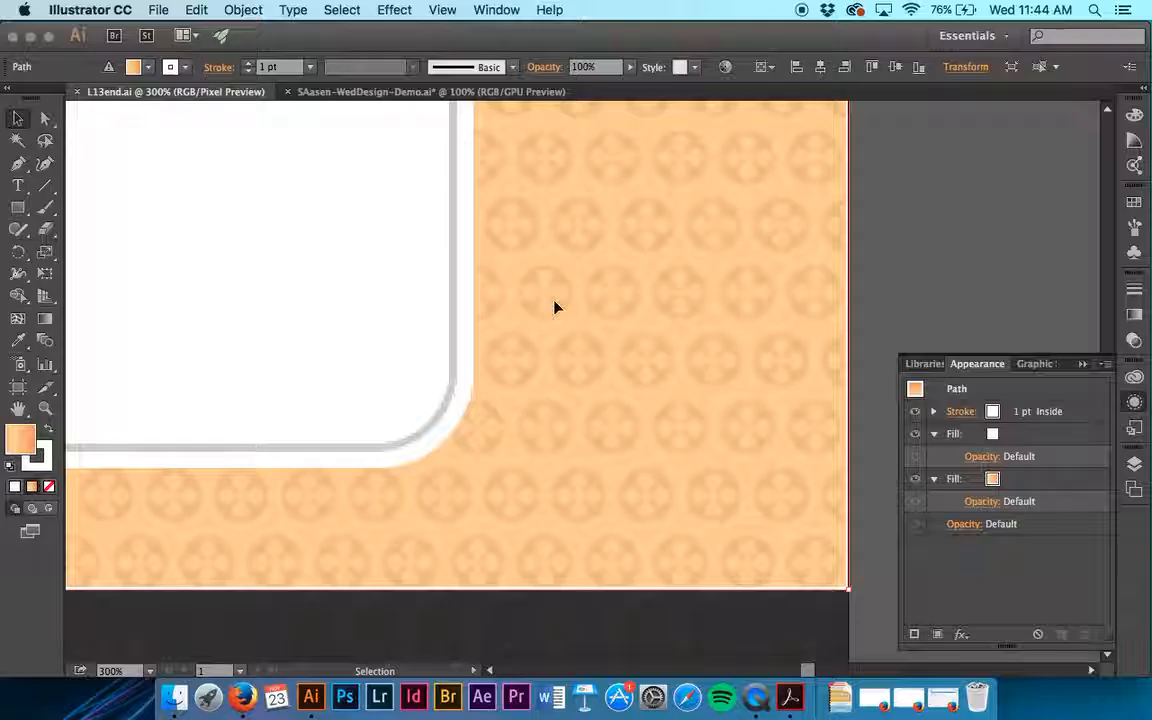
scroll(728, 378, down, 2)
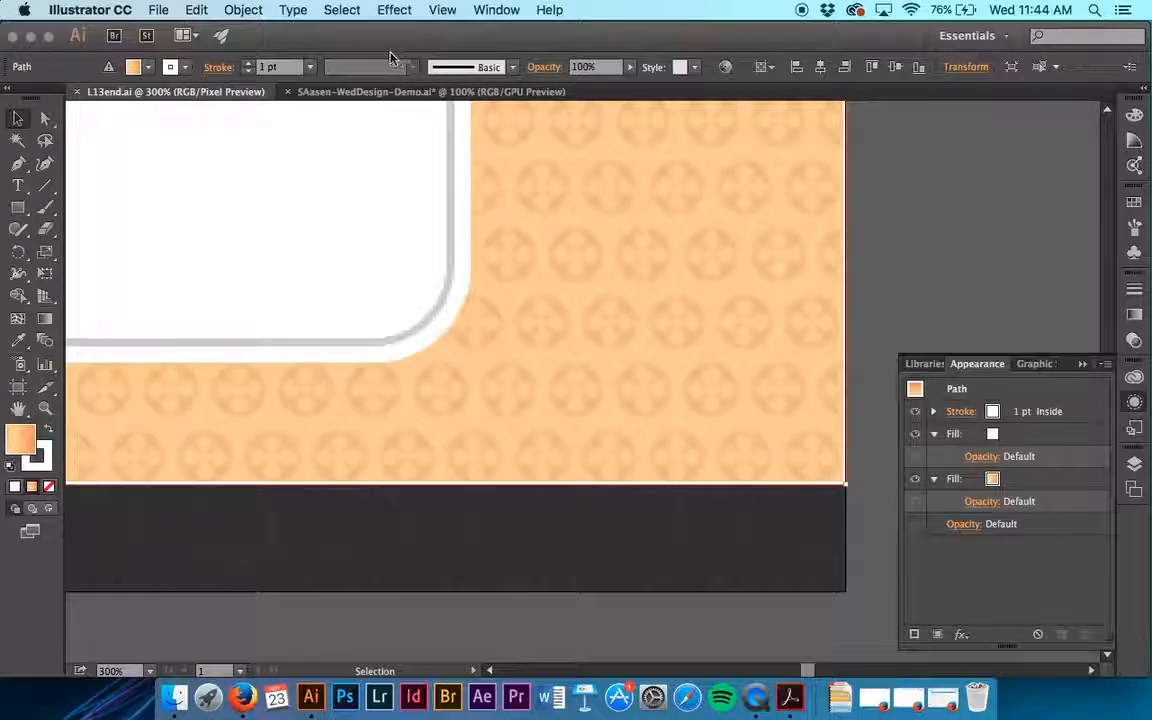
click(366, 93)
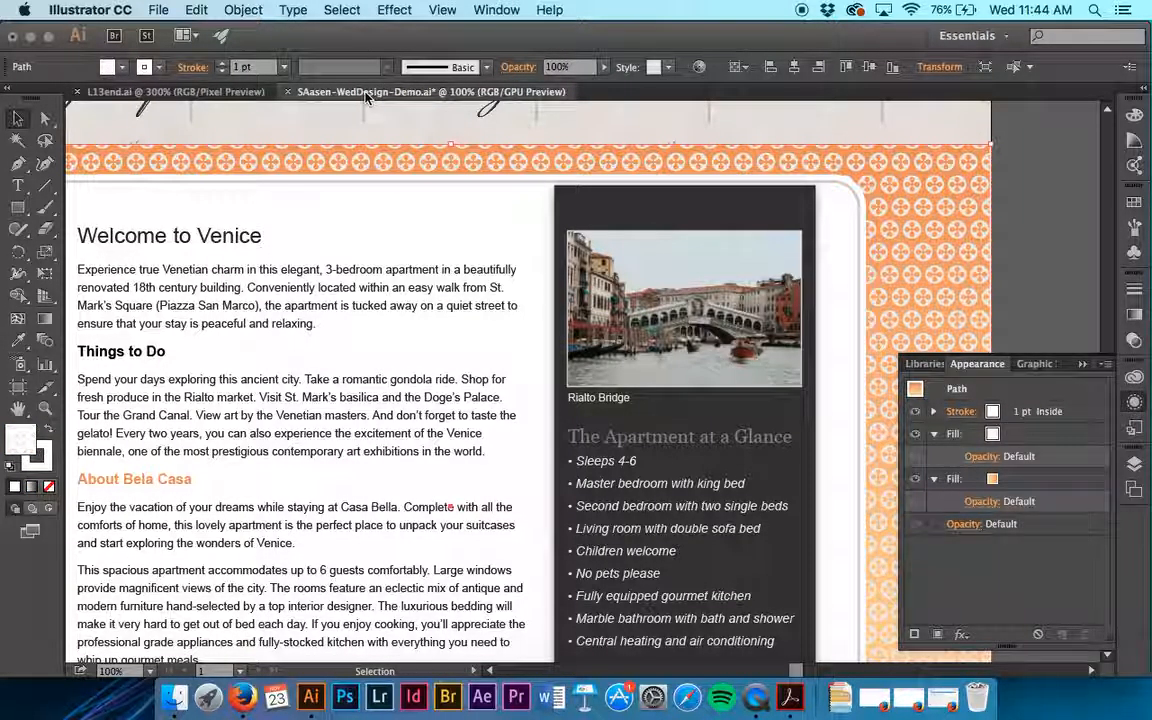